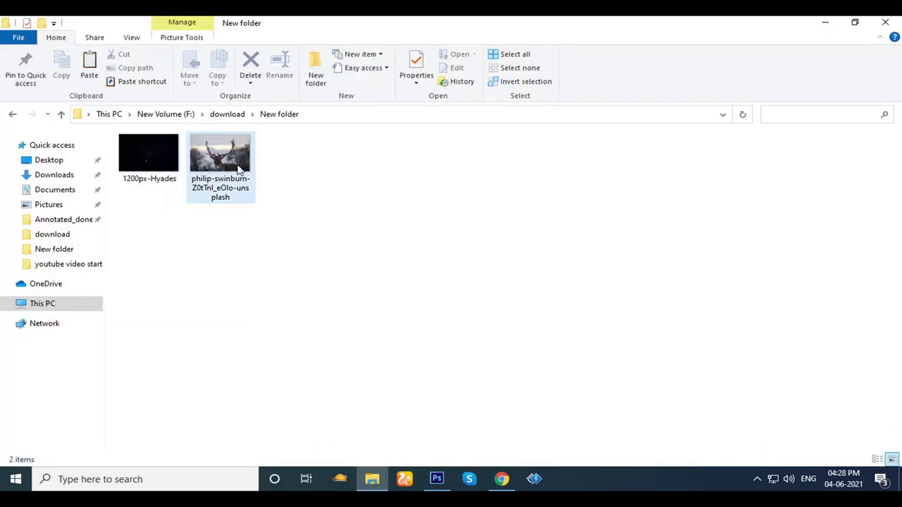
Open the deer photo and duplicate its Background into Layer 1.
left_click_drag(240, 170, 441, 296)
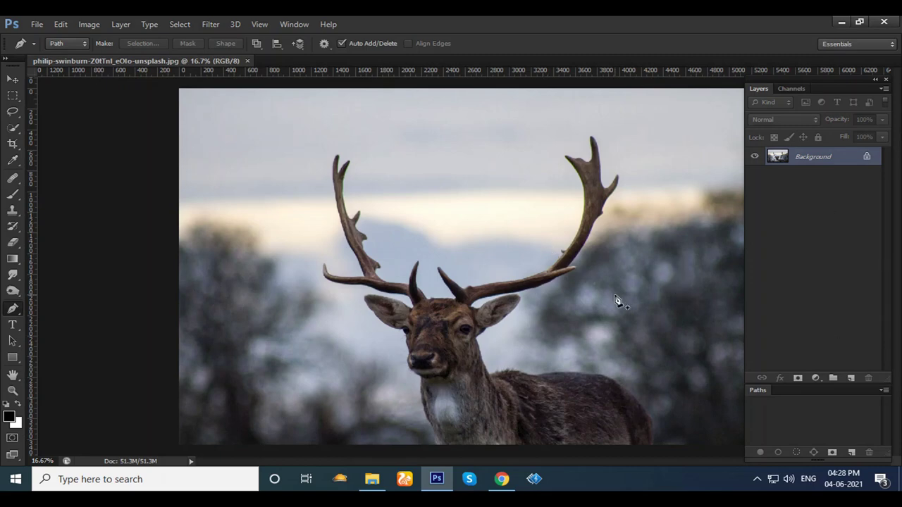
key("ctrl+j")
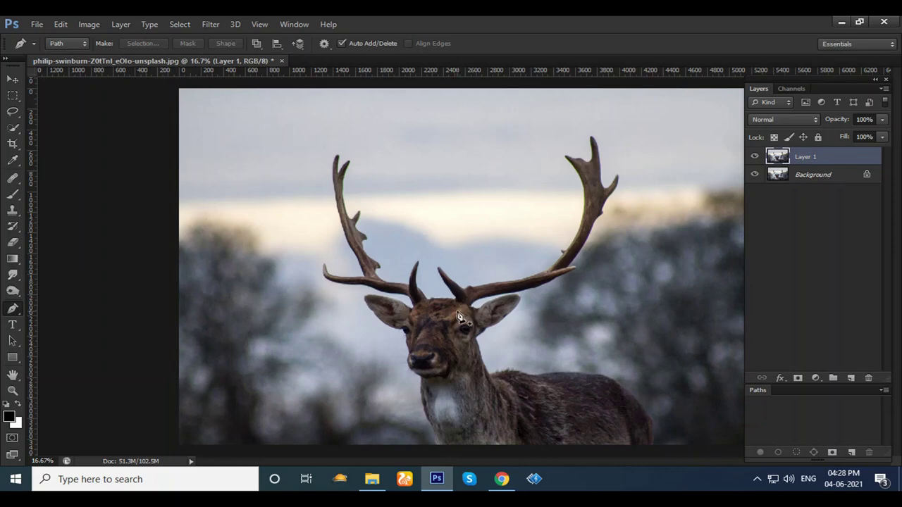
Pick the Quick Selection Tool and zoom in on the deer's head.
left_click(13, 113)
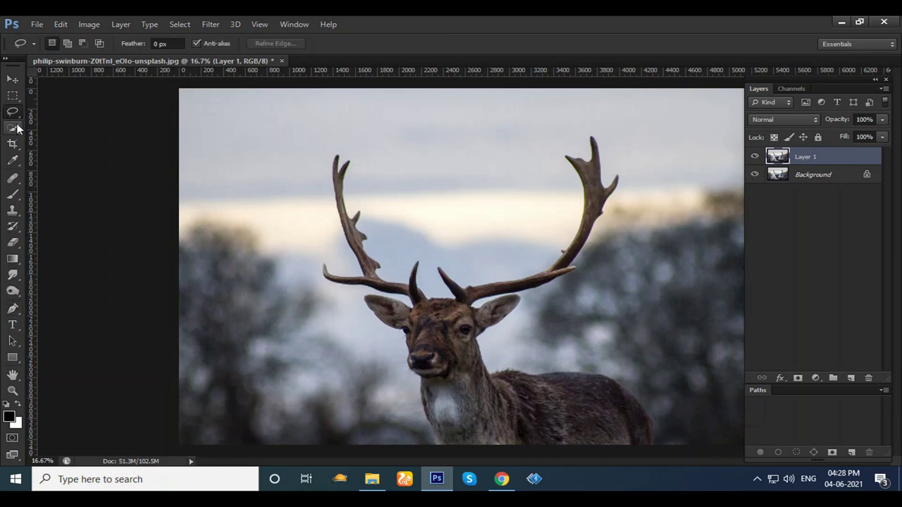
left_click(12, 127)
right_click(13, 127)
left_click(49, 127)
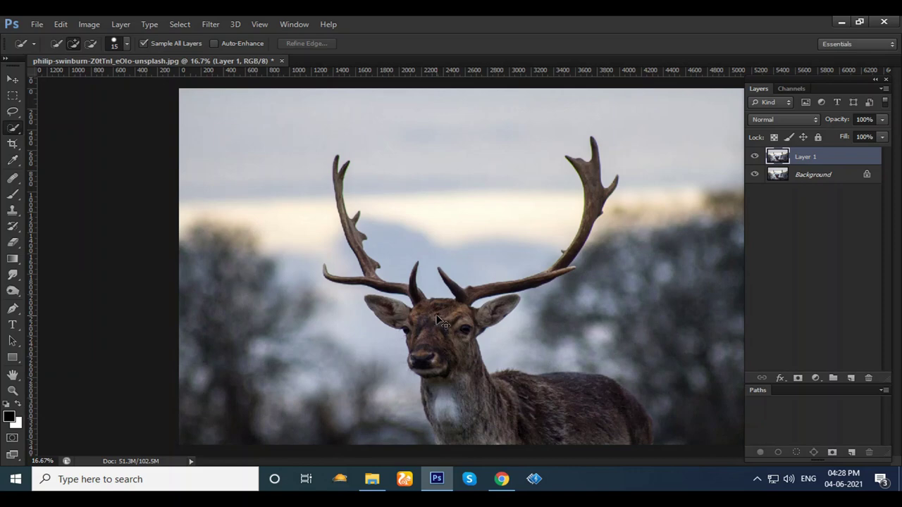
scroll(430, 310, "up", 2)
mouse_move(372, 352)
left_mouse_down()
mouse_move(291, 137)
mouse_move(314, 230)
left_mouse_up()
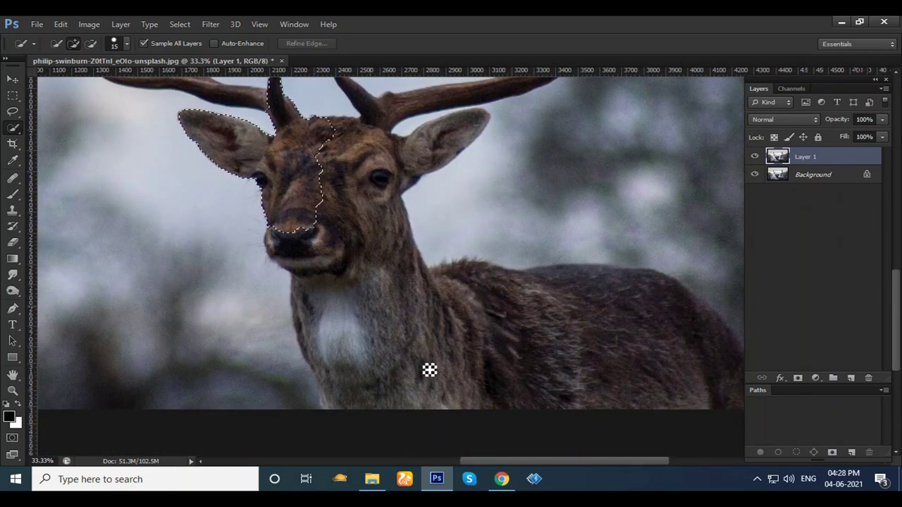
Brush-select the deer's head, neck, body and the whole left antler.
left_click_drag(517, 362, 671, 348)
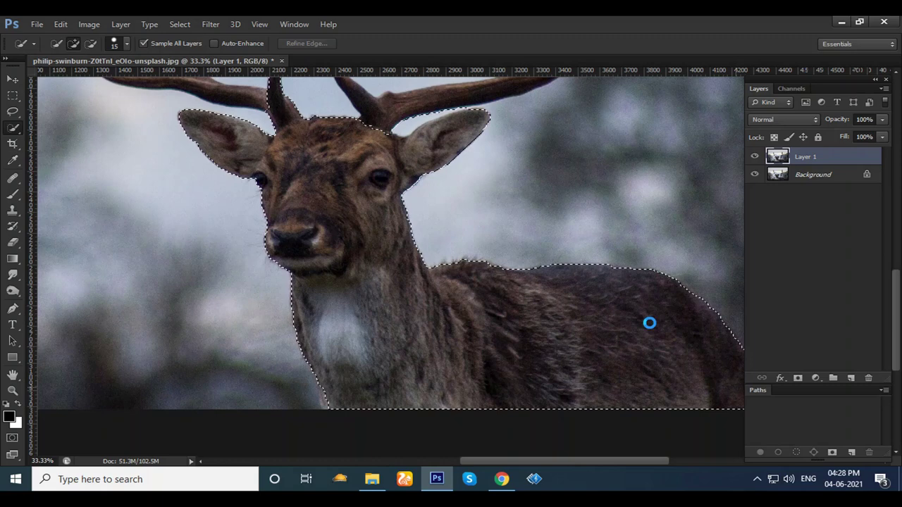
left_click_drag(661, 328, 535, 296)
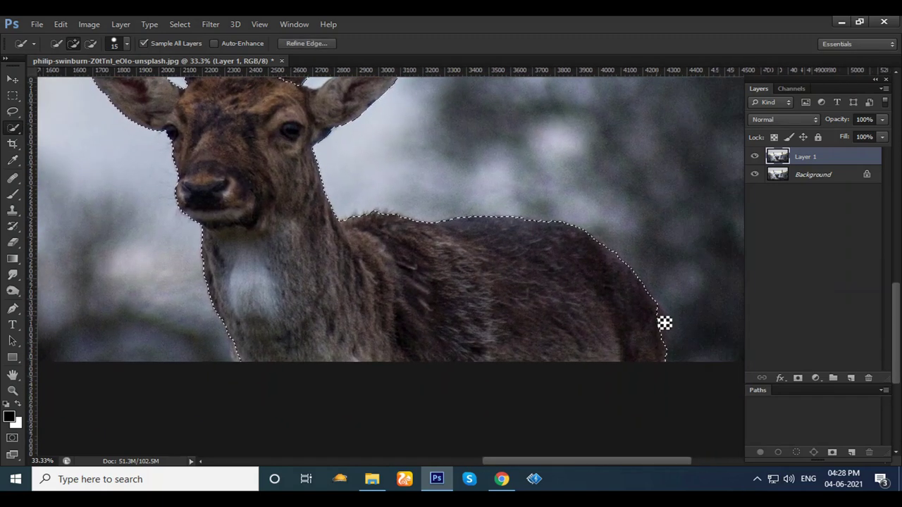
left_click_drag(666, 332, 617, 339)
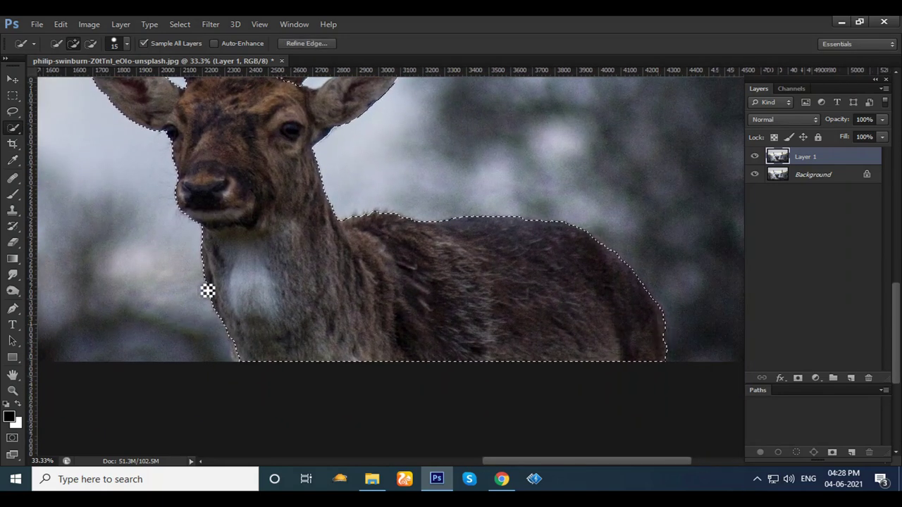
left_click_drag(244, 263, 342, 474)
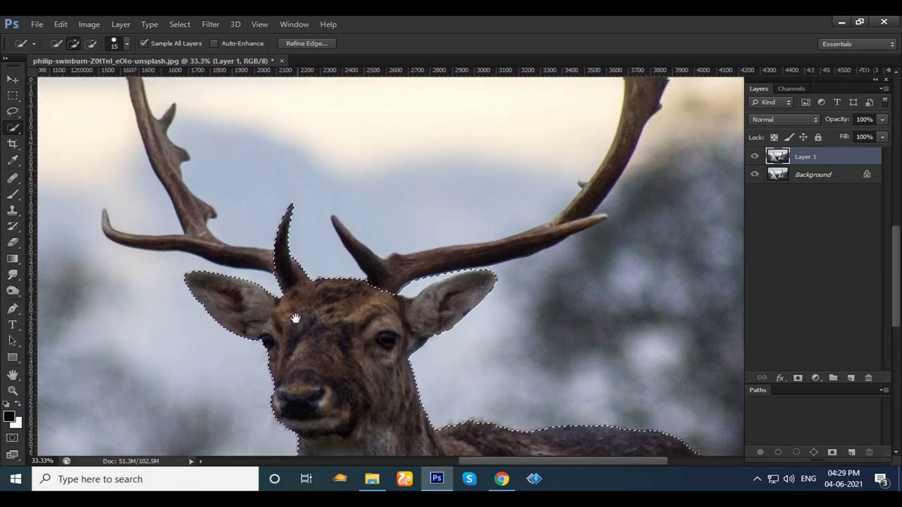
left_click_drag(165, 150, 206, 241)
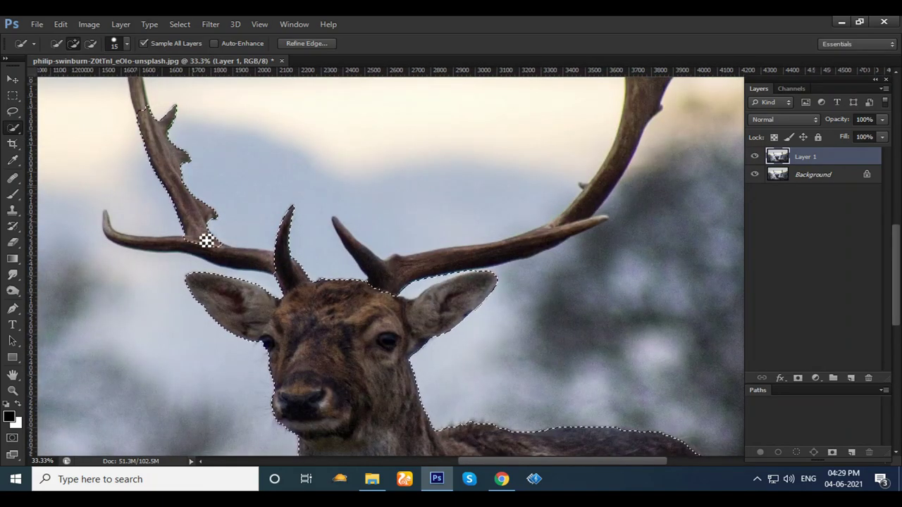
left_click(270, 266)
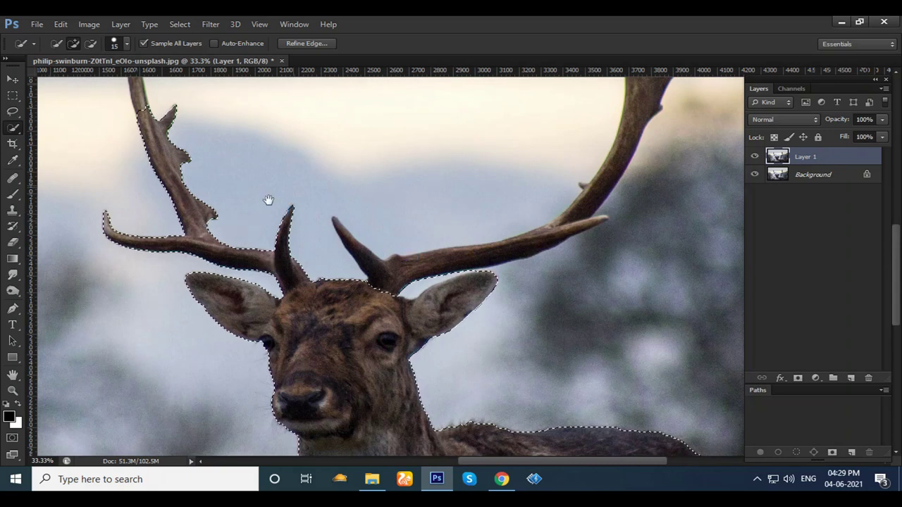
left_click_drag(257, 191, 286, 238)
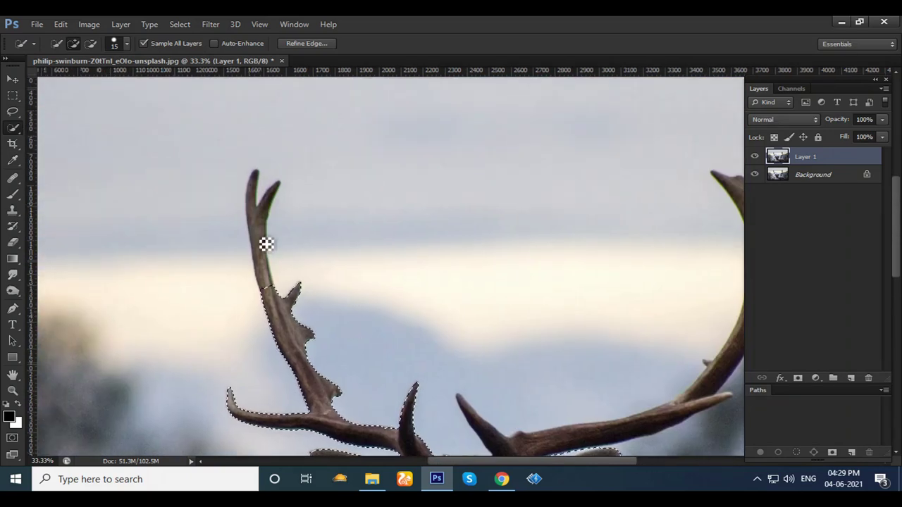
left_click(266, 244)
Add the right antler's upper part, beam and middle tine to the selection.
scroll(486, 238, "right", 5)
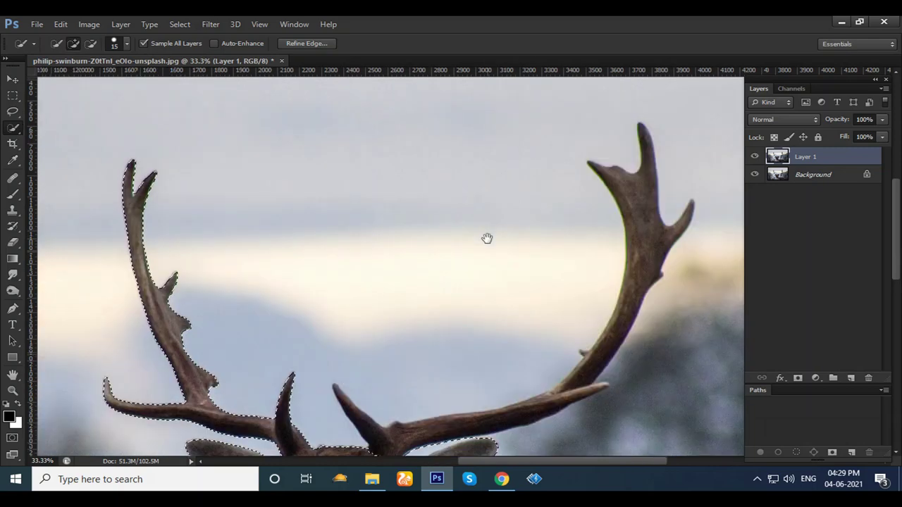
scroll(493, 196, "right", 5)
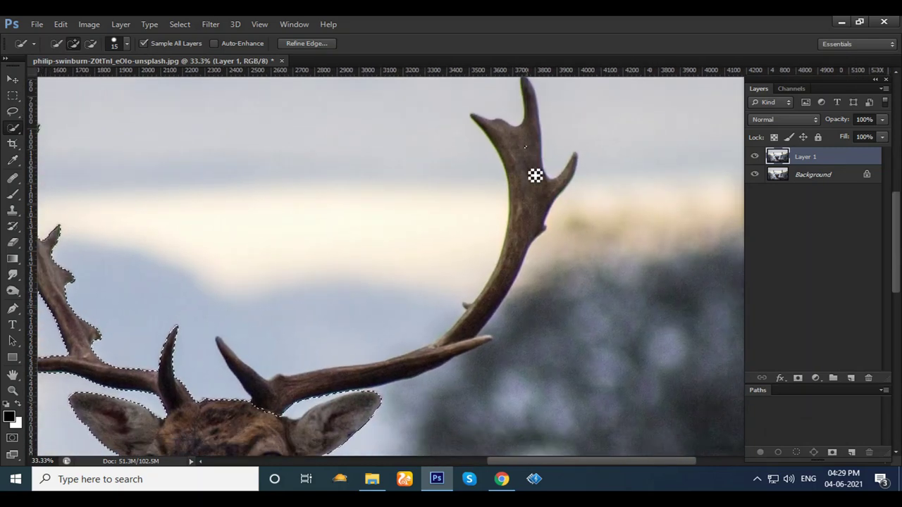
left_click_drag(535, 176, 536, 182)
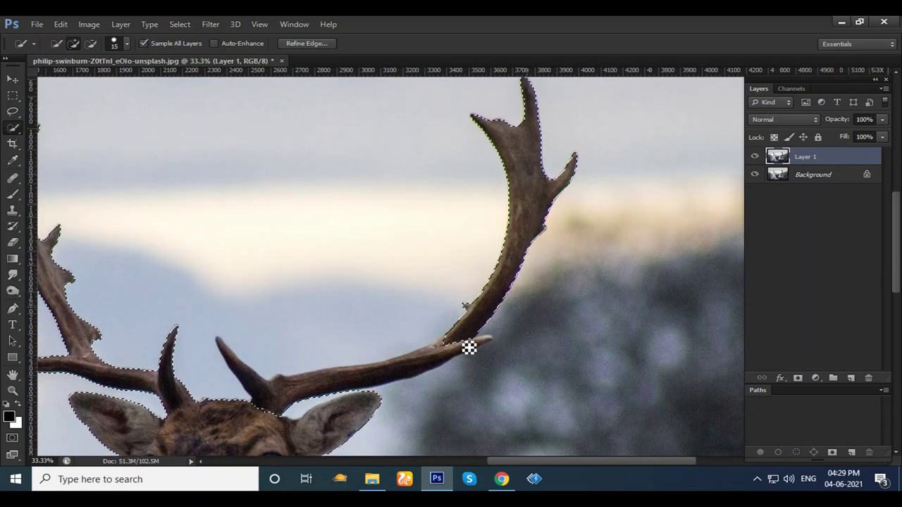
left_click_drag(408, 355, 519, 288)
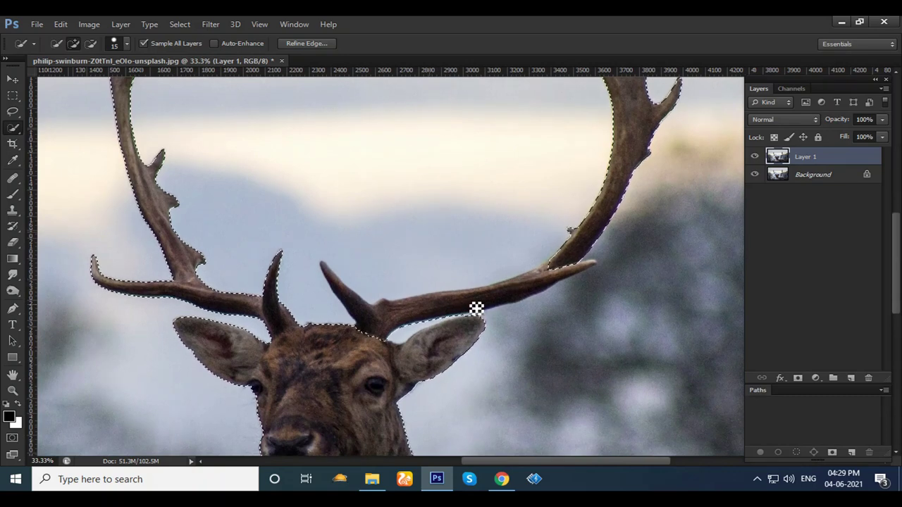
left_click_drag(477, 308, 483, 308)
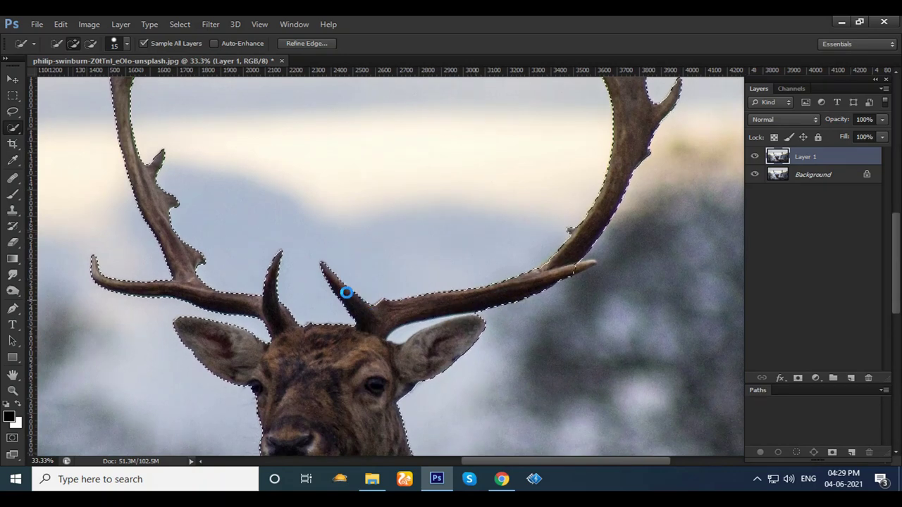
left_click_drag(346, 296, 388, 306)
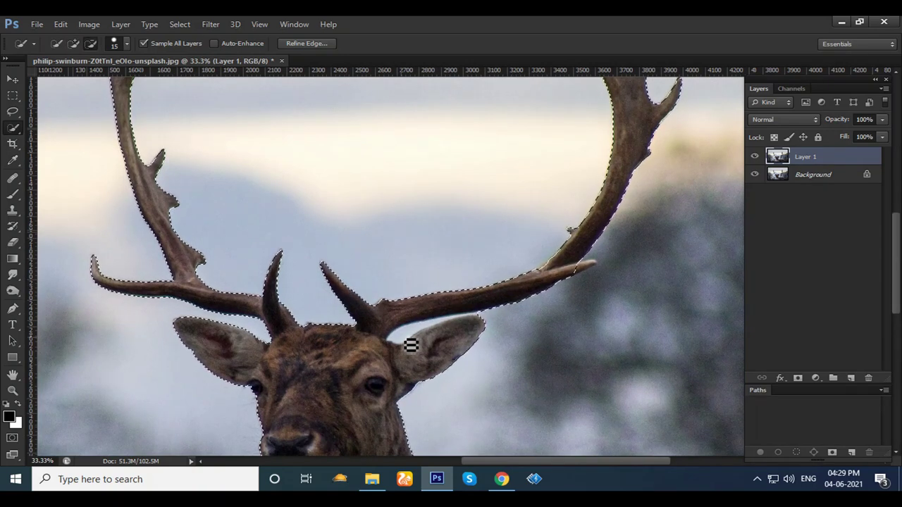
Subtract the background gap between the right antler and ear, zooming in on it.
left_click_drag(424, 340, 431, 336)
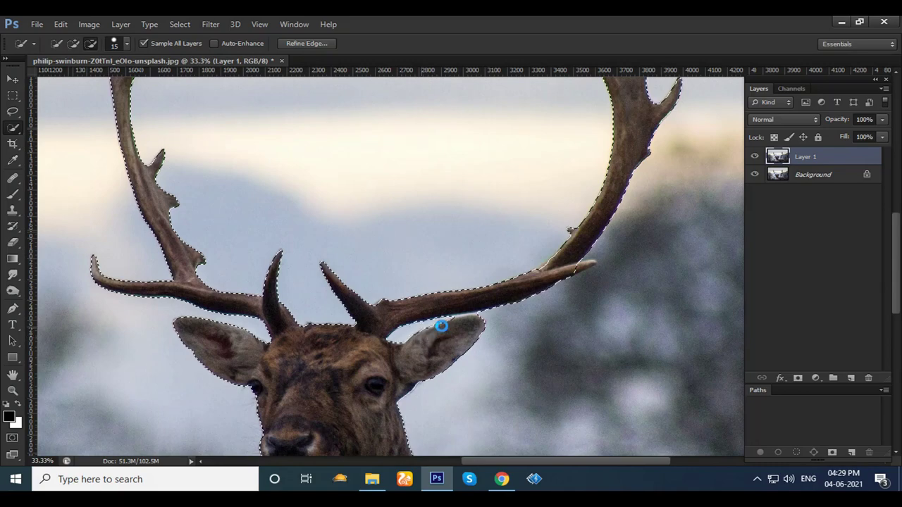
left_click(440, 331, "alt")
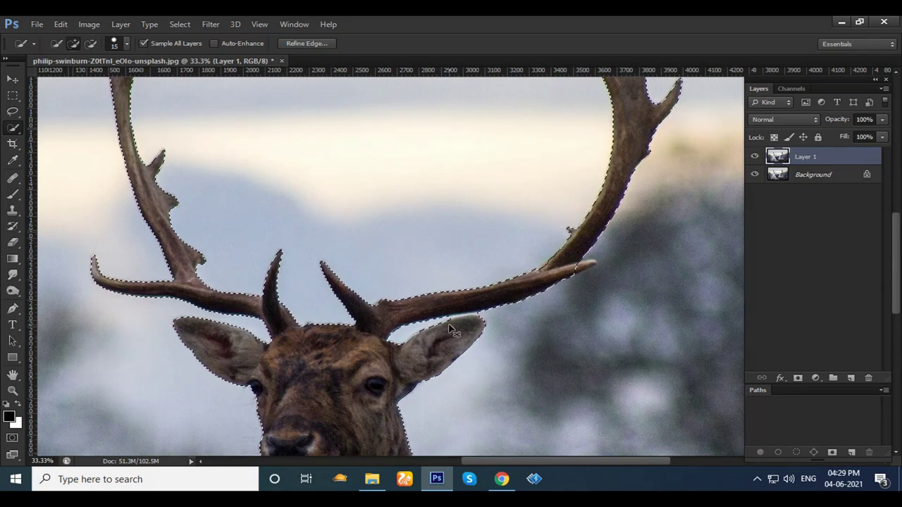
scroll(448, 328, "up", 2)
left_click_drag(427, 329, 469, 241)
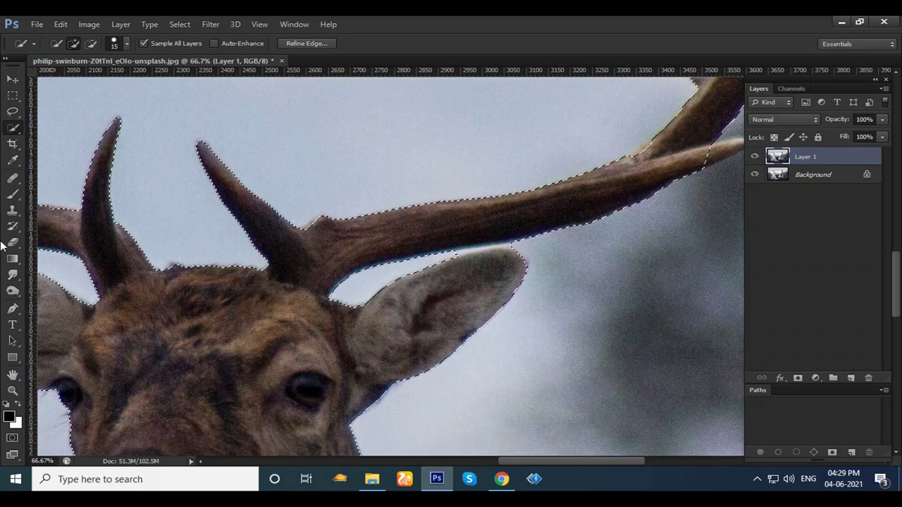
Trace the ear's top edge with a Pen path and add it to the selection.
left_click(13, 309)
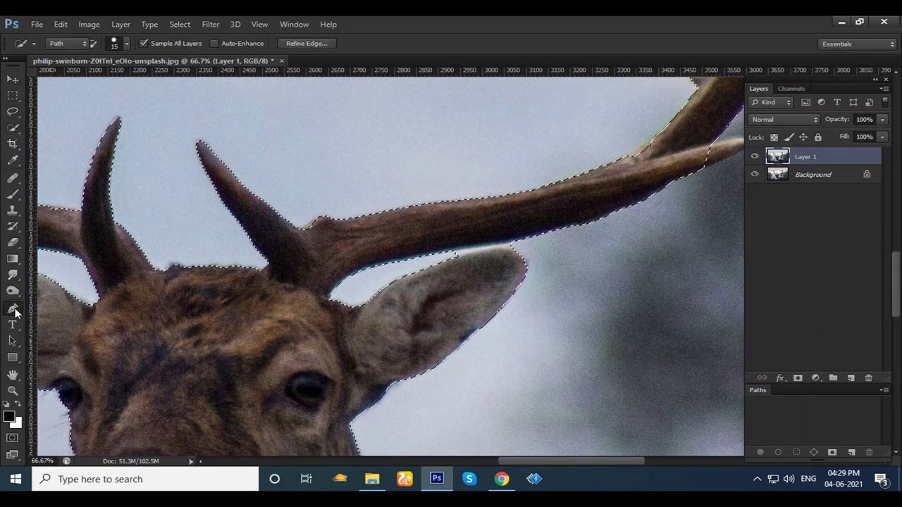
left_click(452, 262)
left_click(513, 248)
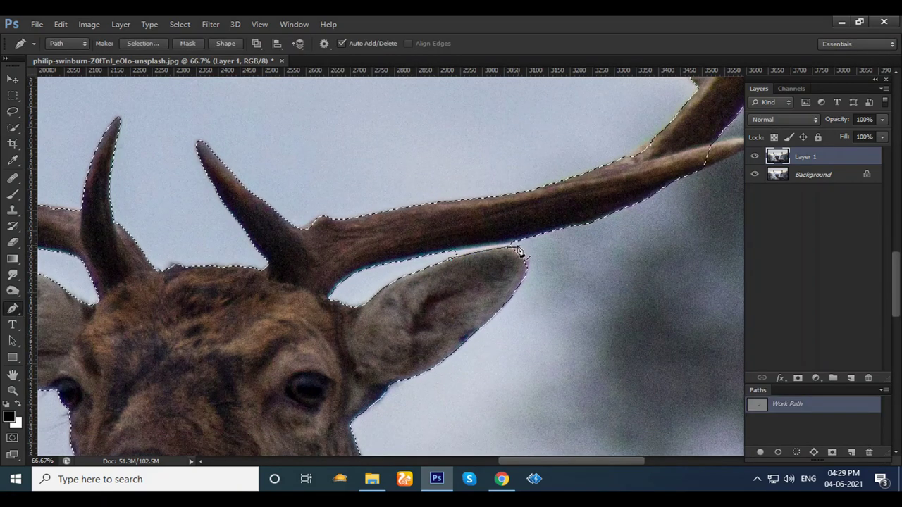
left_click_drag(517, 244, 446, 255)
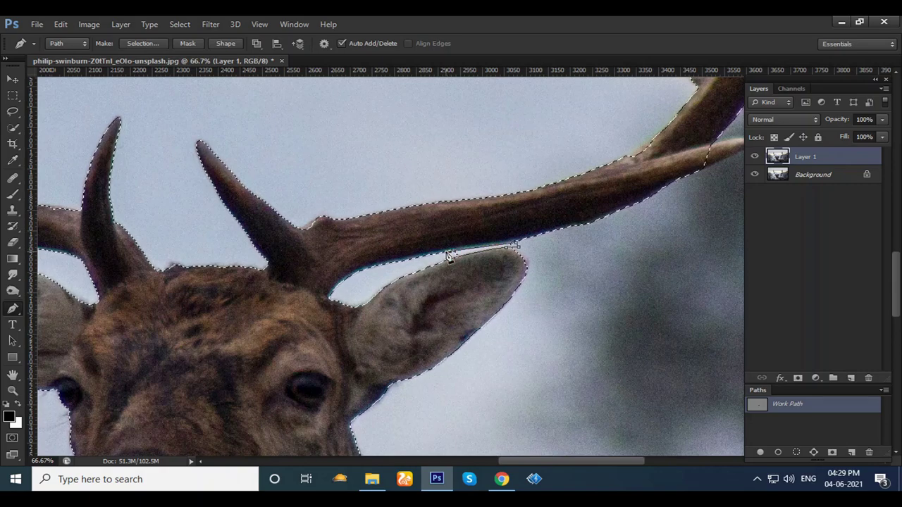
key("ctrl+shift+Return")
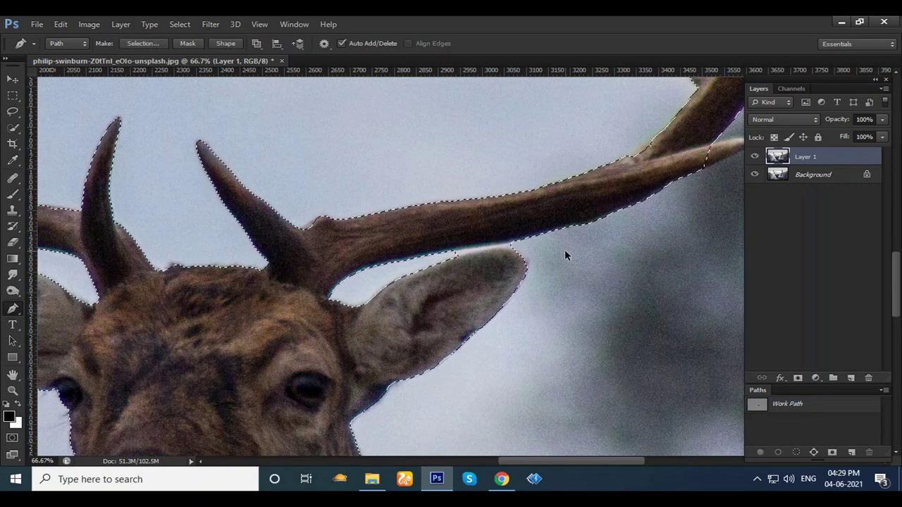
Trace the right antler's tine tip with a Pen path and add it to the selection.
left_click_drag(565, 249, 276, 295)
left_click(410, 222)
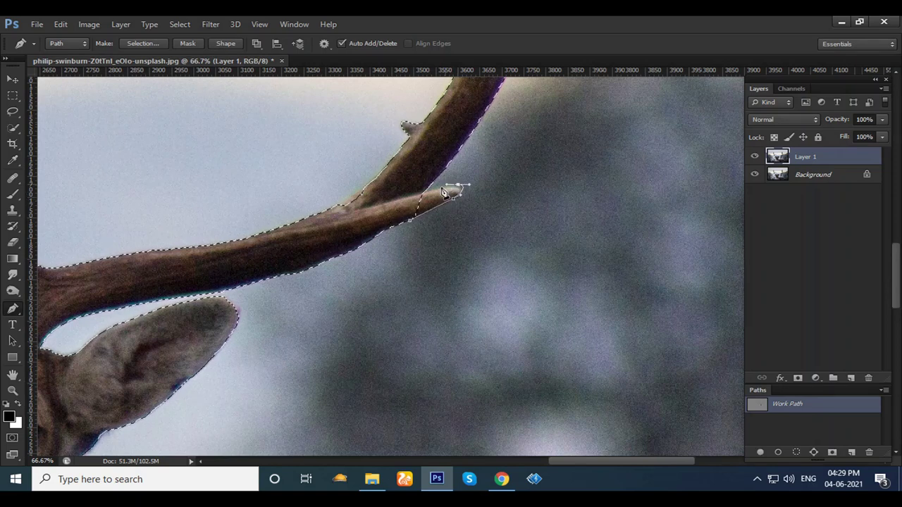
left_click(406, 202)
left_click(362, 190)
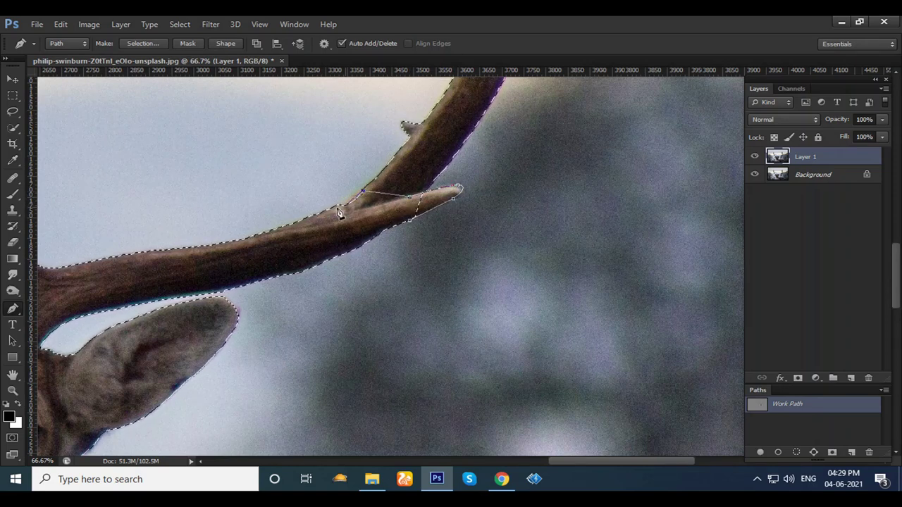
key("ctrl+shift+Return")
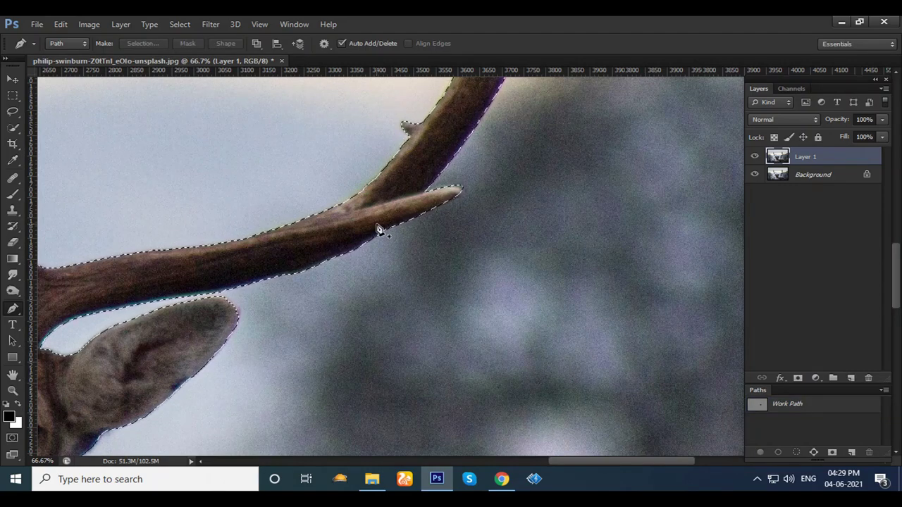
Zoom out to 25% so both antlers are visible.
scroll(388, 225, "down", 2)
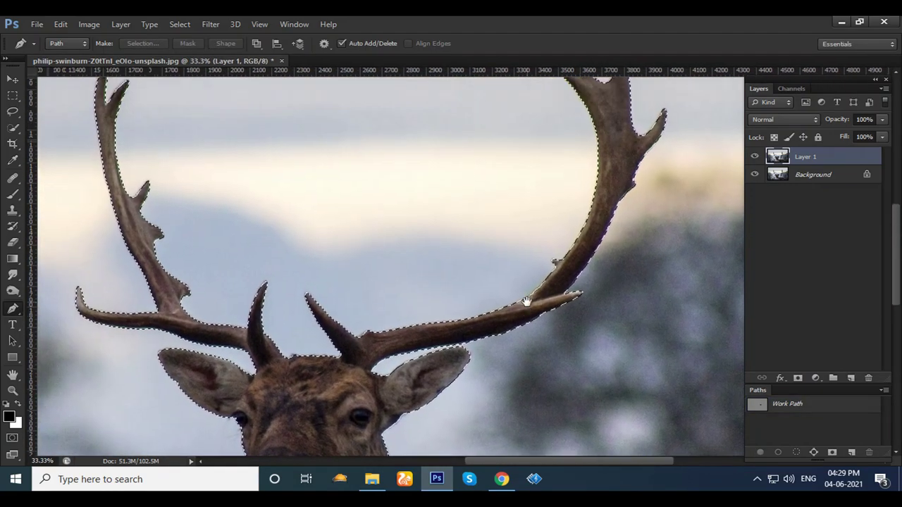
scroll(499, 237, "down", 1)
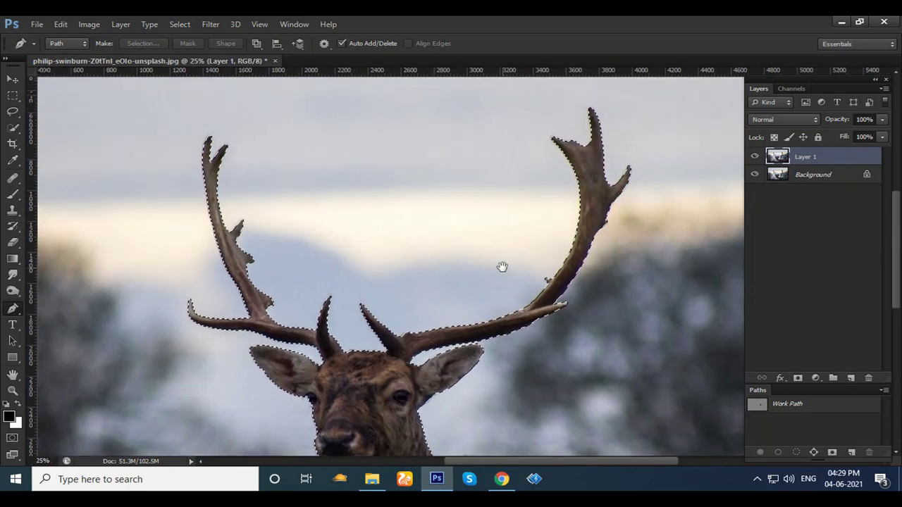
scroll(501, 266, "up", 2)
left_click(179, 24)
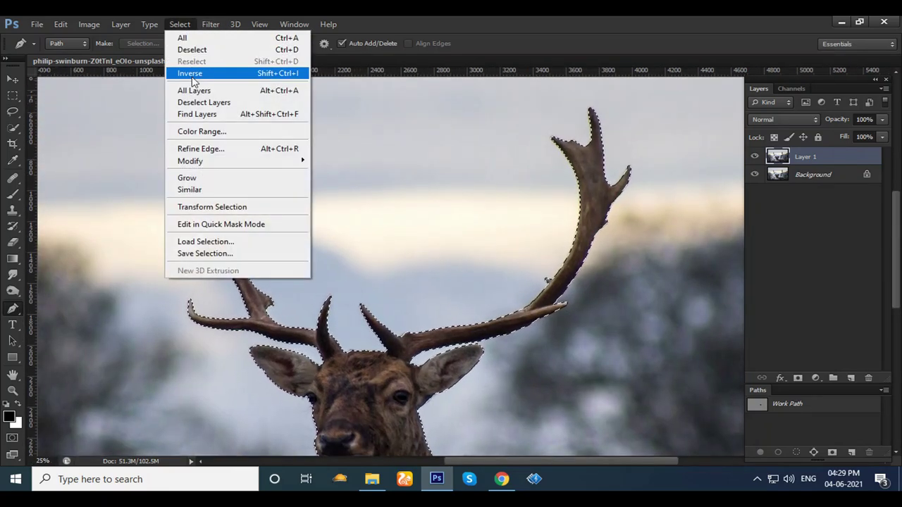
In Refine Edge at 50% zoom, refine the ear top and an antler tip.
left_click(199, 148)
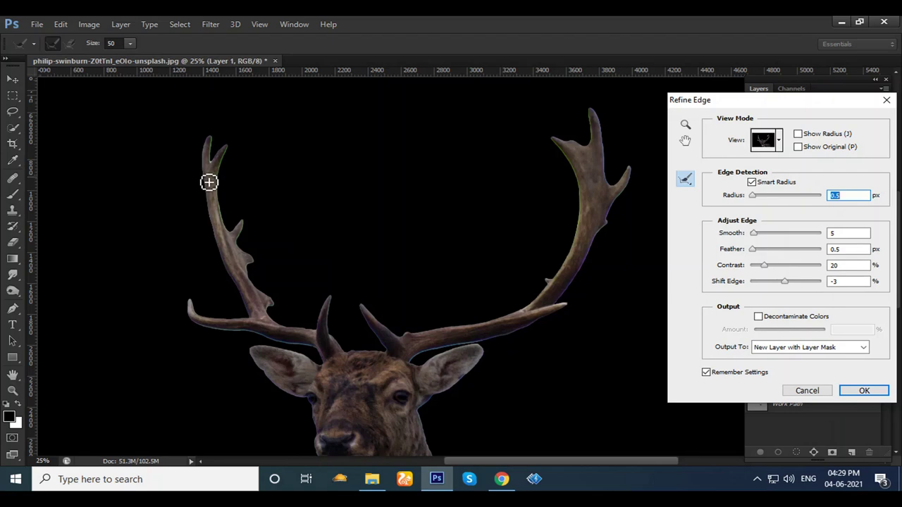
key("ctrl+plus")
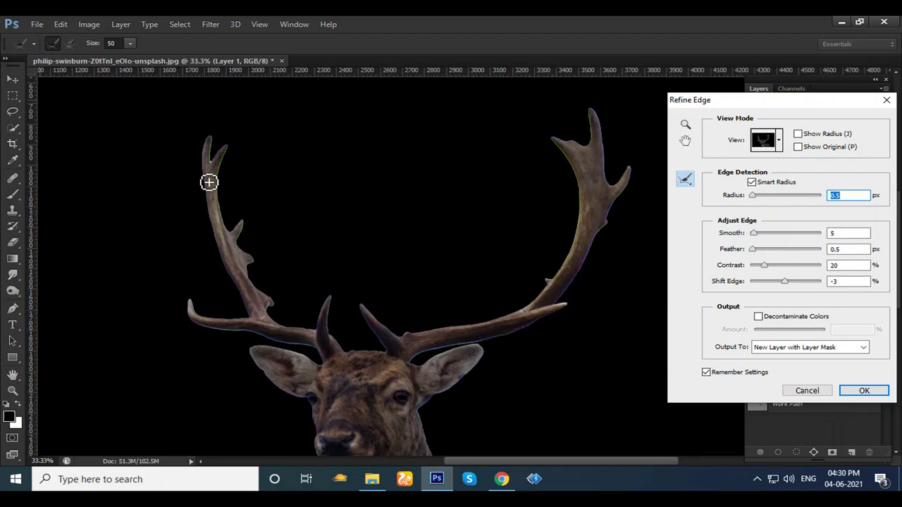
key("ctrl+plus")
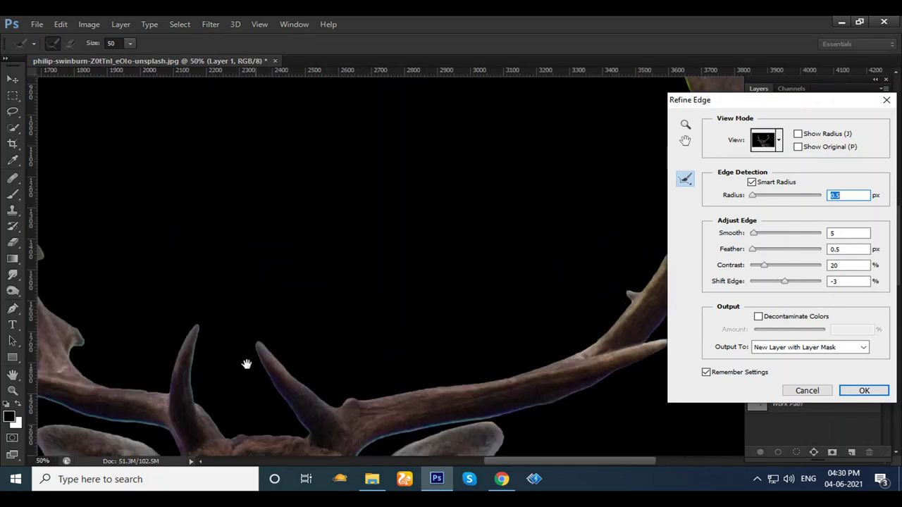
left_click_drag(246, 362, 402, 226)
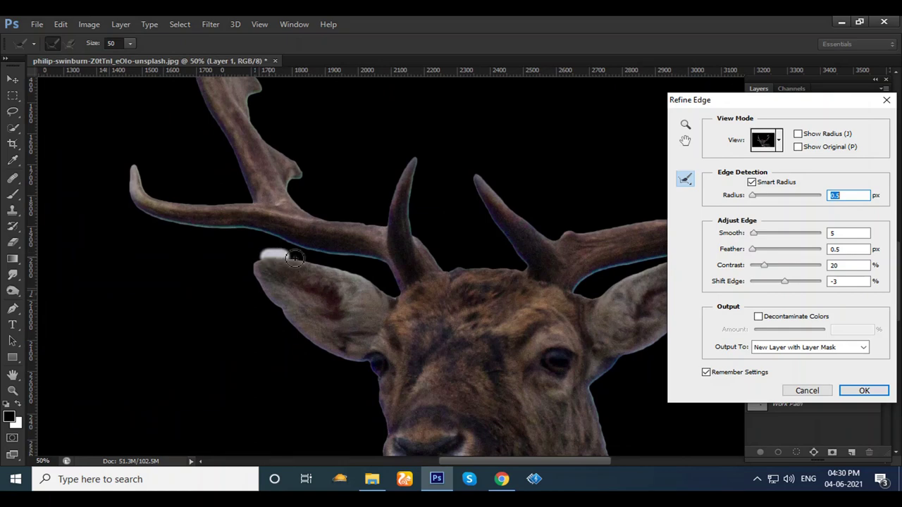
mouse_move(295, 257)
left_mouse_down()
mouse_move(362, 282)
mouse_move(316, 252)
mouse_move(167, 217)
left_mouse_up()
mouse_move(132, 181)
left_mouse_down()
mouse_move(207, 204)
mouse_move(215, 106)
mouse_move(189, 71)
mouse_move(301, 364)
mouse_move(247, 353)
mouse_move(218, 322)
mouse_move(191, 106)
mouse_move(203, 110)
mouse_move(226, 187)
mouse_move(227, 235)
mouse_move(240, 262)
mouse_move(269, 259)
mouse_move(270, 310)
mouse_move(290, 340)
left_mouse_up()
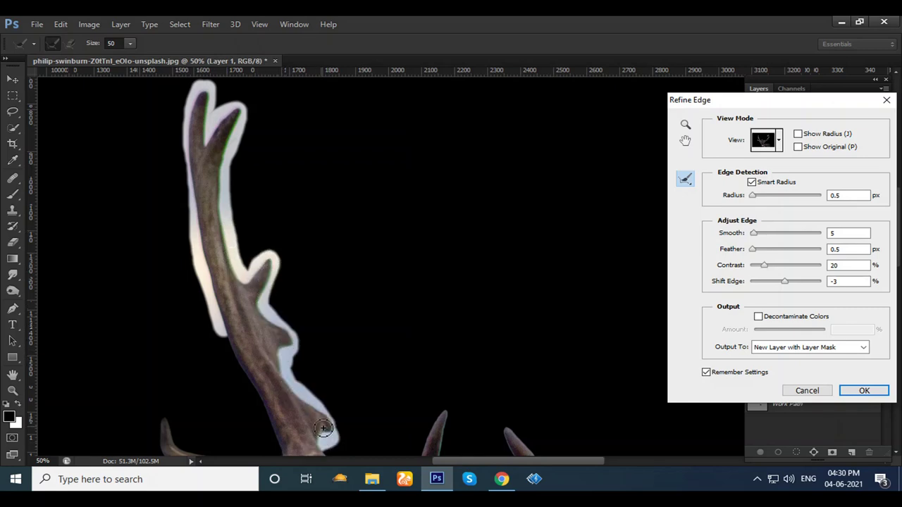
Refine the edges of the central antler tines and the antler tips.
mouse_move(326, 432)
left_mouse_down()
mouse_move(210, 246)
mouse_move(157, 234)
left_mouse_up()
mouse_move(204, 272)
left_mouse_down()
mouse_move(243, 254)
mouse_move(271, 200)
mouse_move(259, 262)
mouse_move(244, 263)
mouse_move(310, 316)
mouse_move(373, 312)
mouse_move(370, 278)
mouse_move(330, 235)
mouse_move(369, 247)
mouse_move(406, 288)
mouse_move(578, 258)
mouse_move(573, 249)
mouse_move(456, 273)
left_mouse_up()
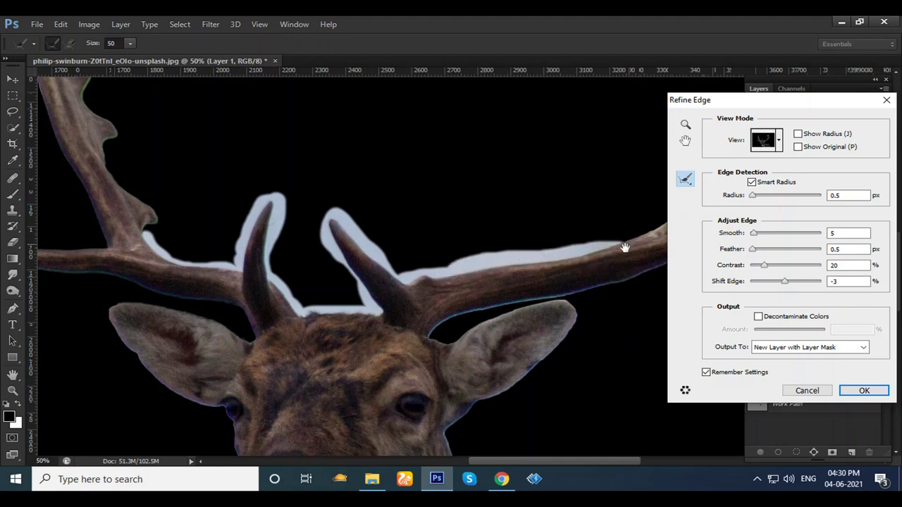
mouse_move(620, 256)
left_mouse_down()
mouse_move(423, 298)
mouse_move(294, 371)
mouse_move(383, 280)
mouse_move(350, 331)
mouse_move(415, 233)
mouse_move(437, 159)
mouse_move(437, 84)
left_mouse_up()
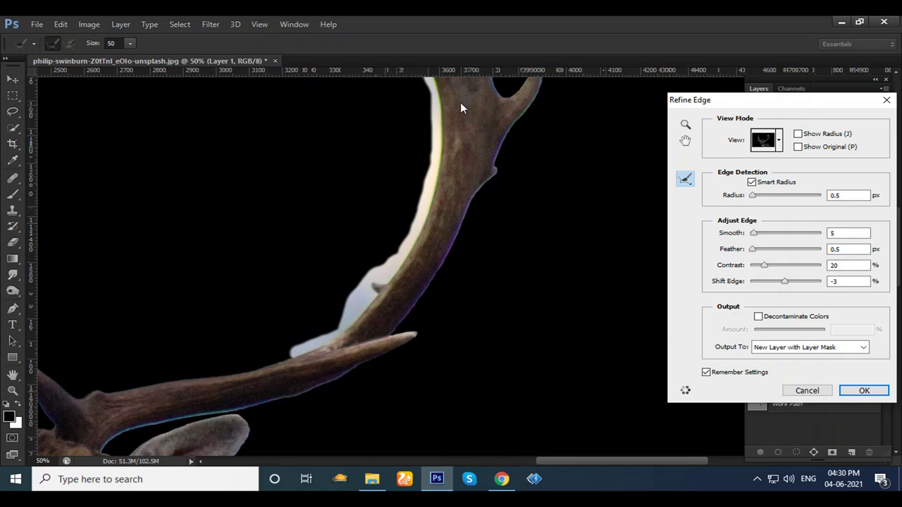
mouse_move(461, 155)
left_mouse_down()
mouse_move(433, 322)
mouse_move(389, 261)
left_mouse_up()
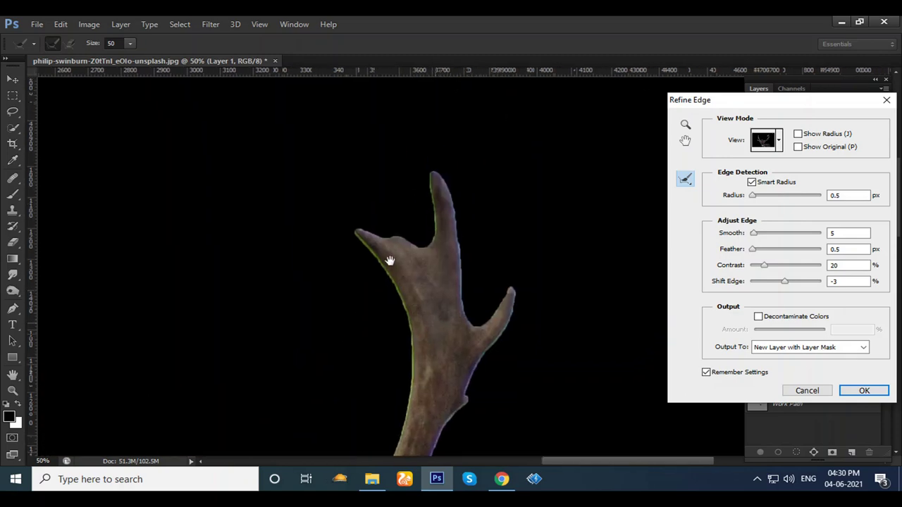
mouse_move(393, 306)
left_mouse_down()
mouse_move(391, 286)
mouse_move(346, 225)
mouse_move(416, 243)
mouse_move(433, 215)
mouse_move(437, 170)
mouse_move(476, 324)
mouse_move(508, 293)
mouse_move(515, 326)
mouse_move(471, 384)
left_mouse_up()
left_click_drag(457, 421, 437, 444)
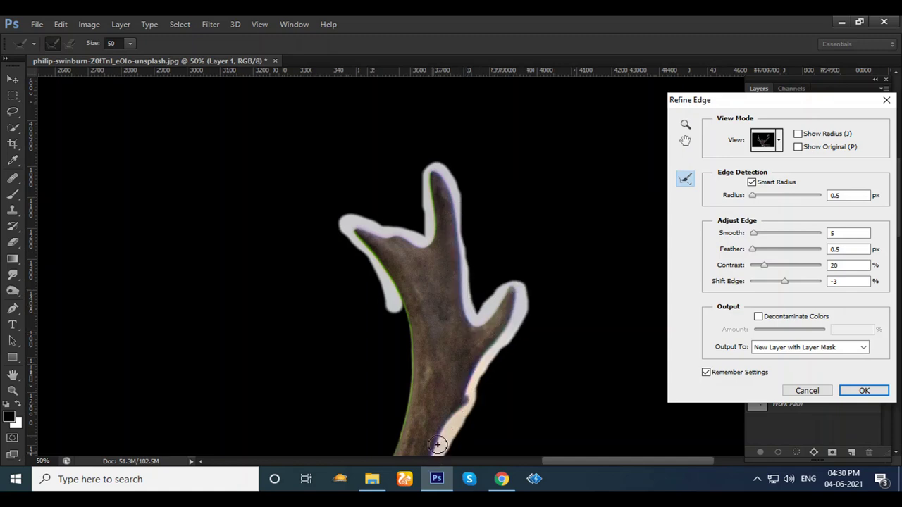
mouse_move(470, 403)
left_mouse_down()
mouse_move(472, 150)
mouse_move(514, 91)
mouse_move(459, 187)
mouse_move(463, 208)
mouse_move(362, 268)
mouse_move(288, 286)
mouse_move(246, 362)
mouse_move(201, 387)
mouse_move(162, 428)
left_mouse_up()
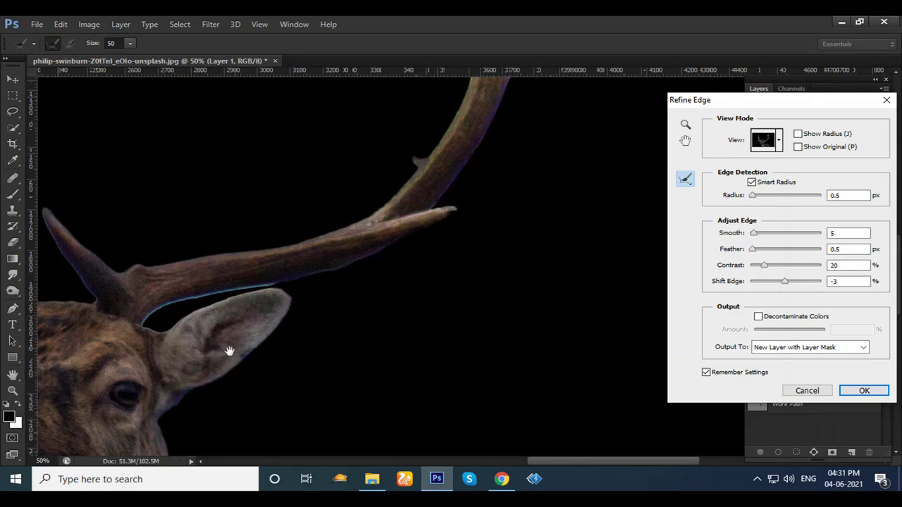
Refine the neck, back, muzzle and left ear edges, keeping output as New Layer with Layer Mask.
left_click_drag(229, 351, 281, 131)
mouse_move(219, 183)
left_mouse_down()
mouse_move(266, 284)
mouse_move(580, 288)
mouse_move(636, 302)
mouse_move(636, 316)
left_mouse_up()
mouse_move(565, 280)
left_mouse_down()
mouse_move(369, 219)
mouse_move(334, 195)
mouse_move(379, 222)
mouse_move(432, 288)
mouse_move(472, 389)
left_mouse_up()
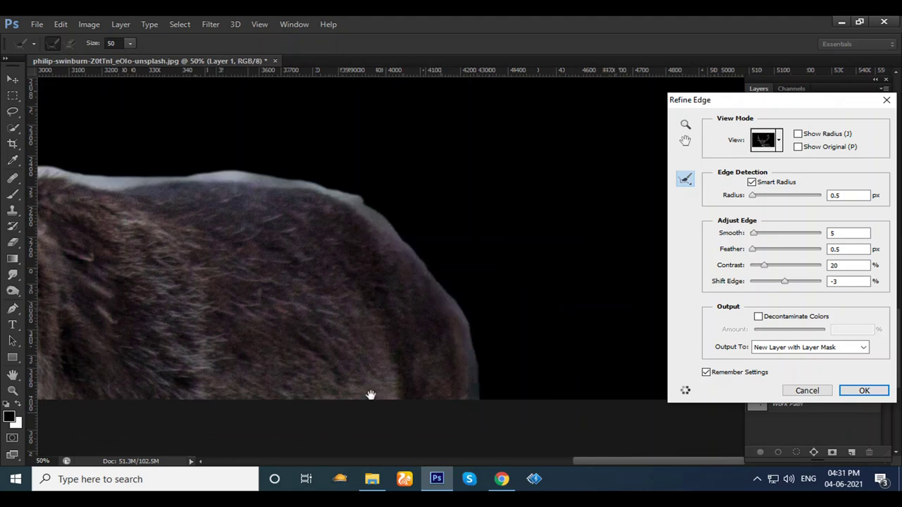
left_click_drag(258, 357, 531, 345)
left_click_drag(192, 350, 289, 331)
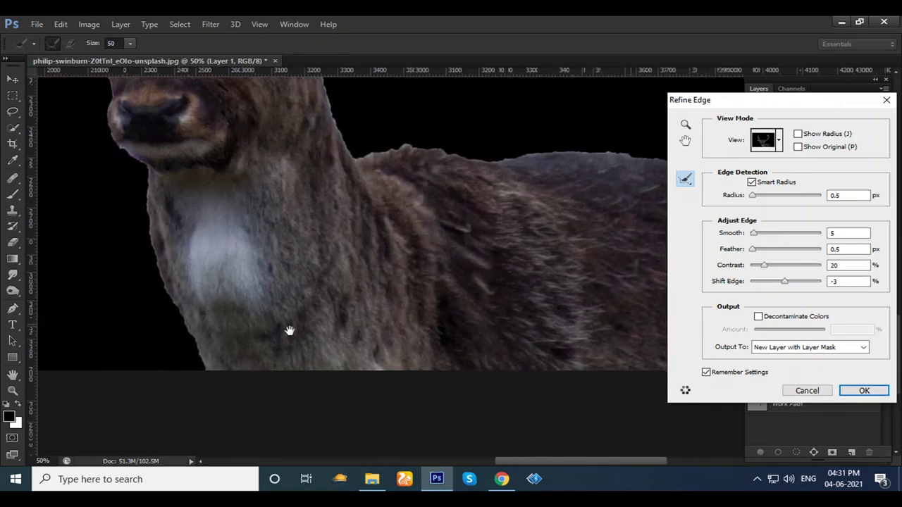
mouse_move(208, 373)
left_mouse_down()
mouse_move(181, 326)
mouse_move(147, 171)
mouse_move(108, 119)
mouse_move(112, 88)
left_mouse_up()
left_click_drag(132, 117, 134, 109)
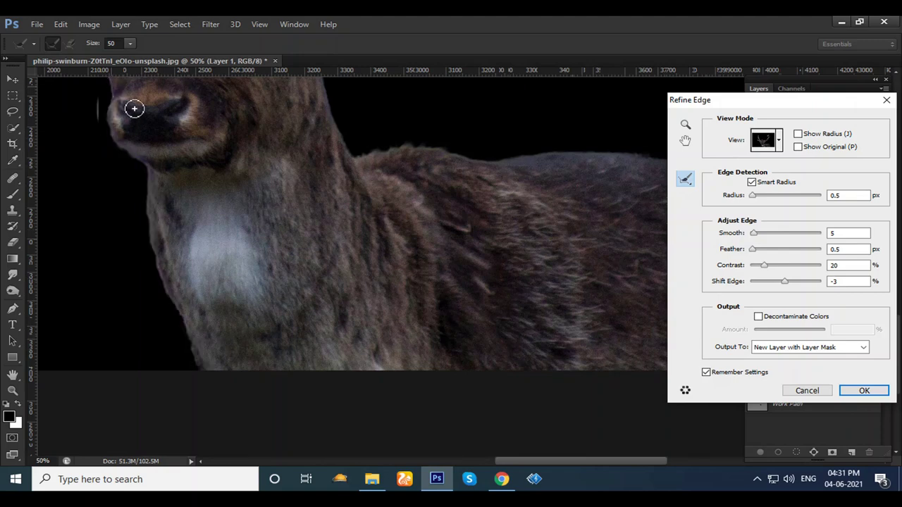
left_click_drag(240, 229, 458, 461)
left_click_drag(320, 338, 249, 172)
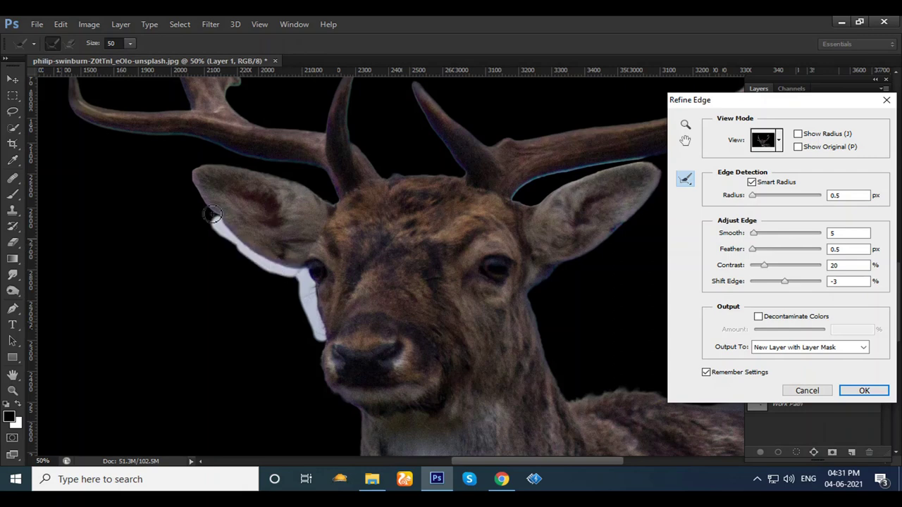
left_click_drag(311, 190, 344, 210)
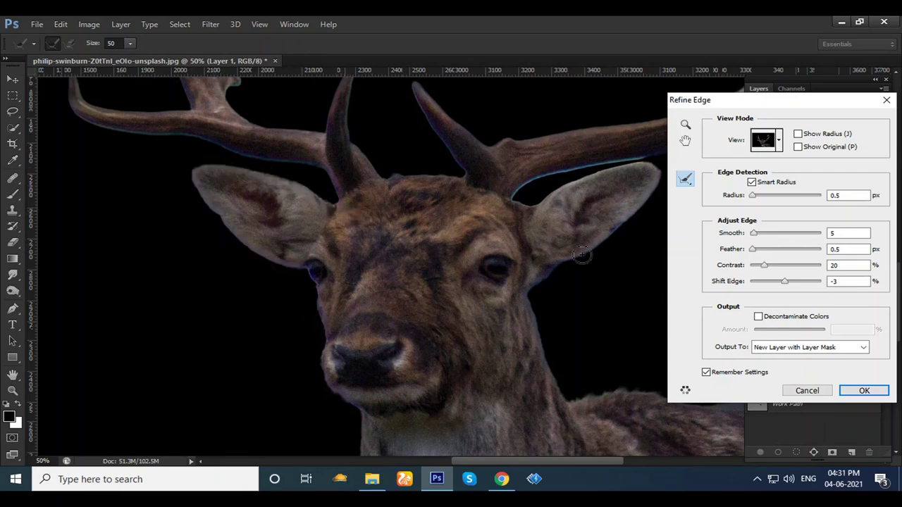
left_click(863, 347)
left_click(864, 389)
Apply the refinement as a masked layer, zoom out, and make Layer 1 visible and active.
left_click(864, 392)
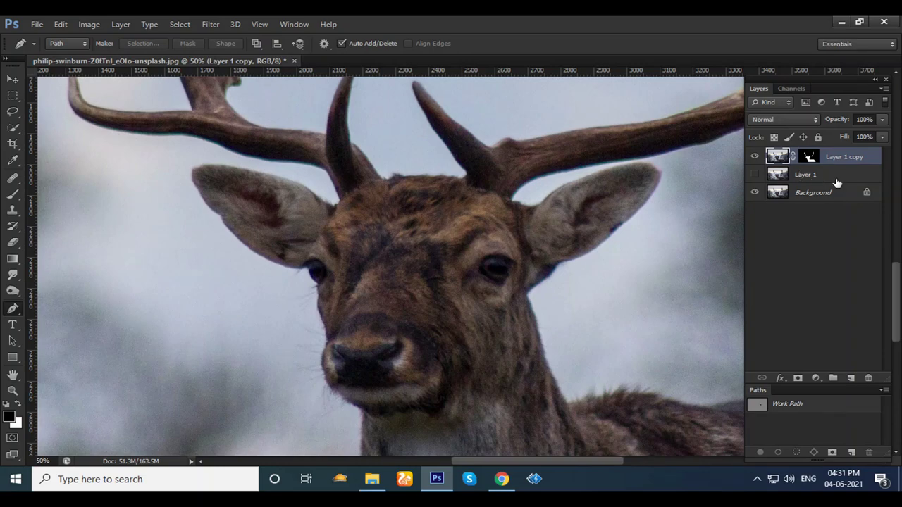
key("ctrl+minus")
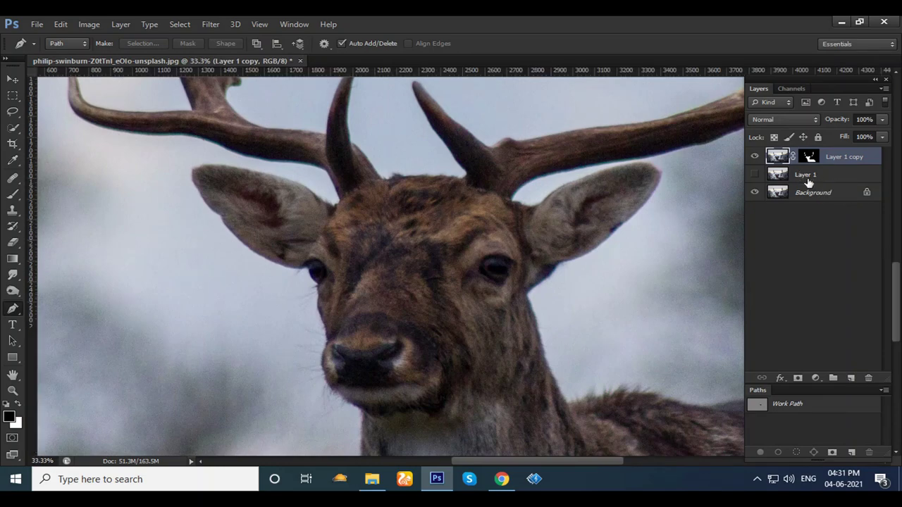
key("ctrl+minus")
key("ctrl+minus")
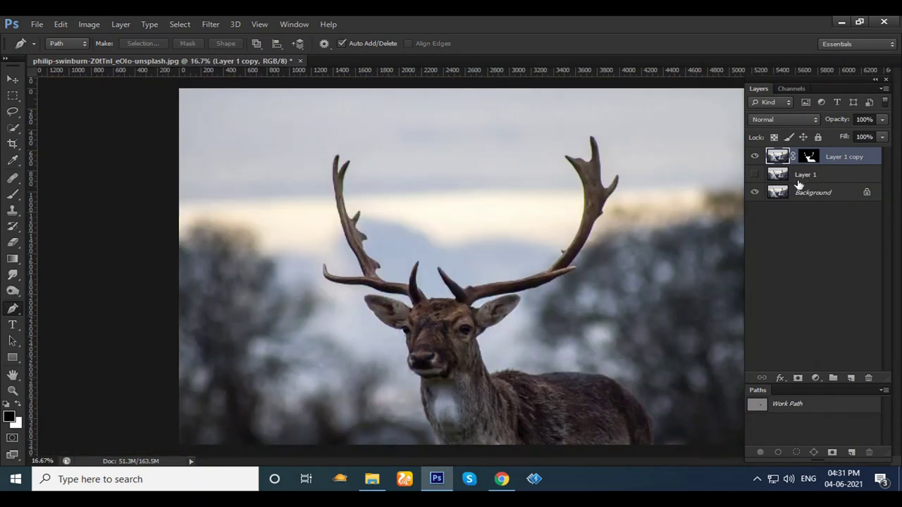
left_click(829, 185)
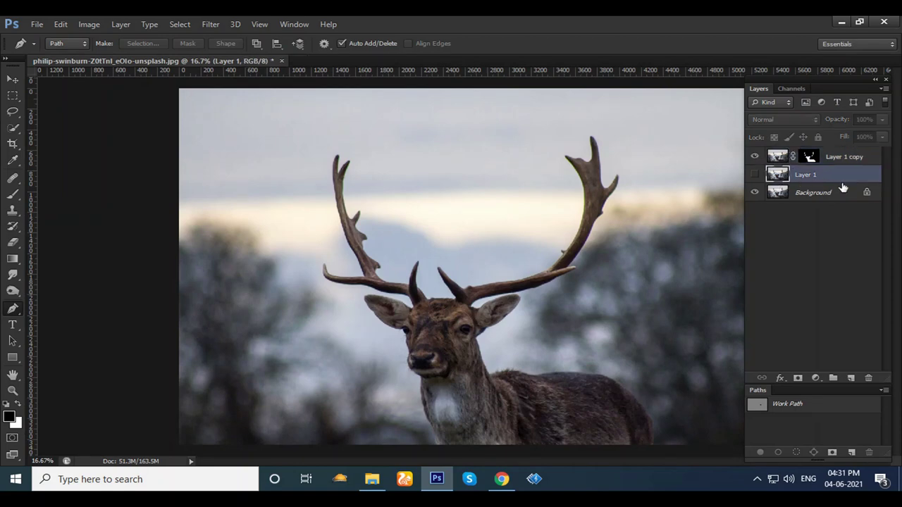
left_click(755, 175)
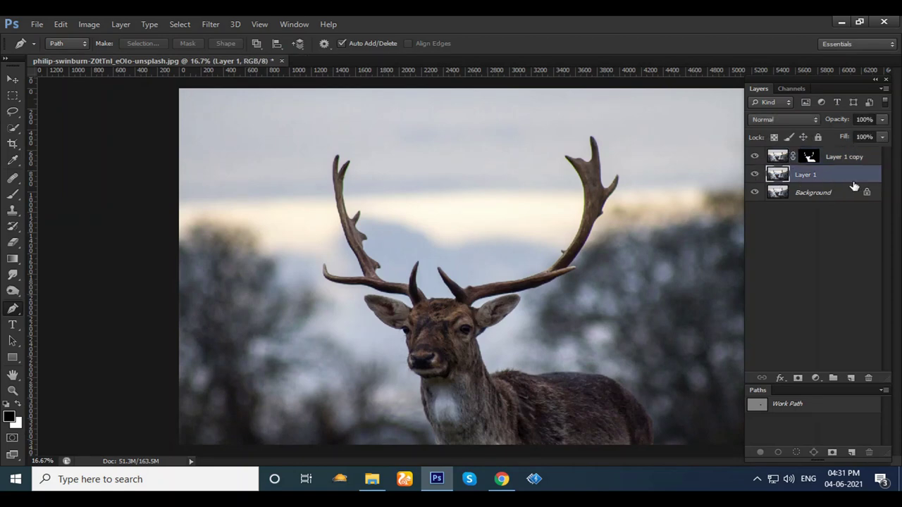
Add a Color Lookup adjustment layer using Moonlight.3DL.
left_click(816, 378)
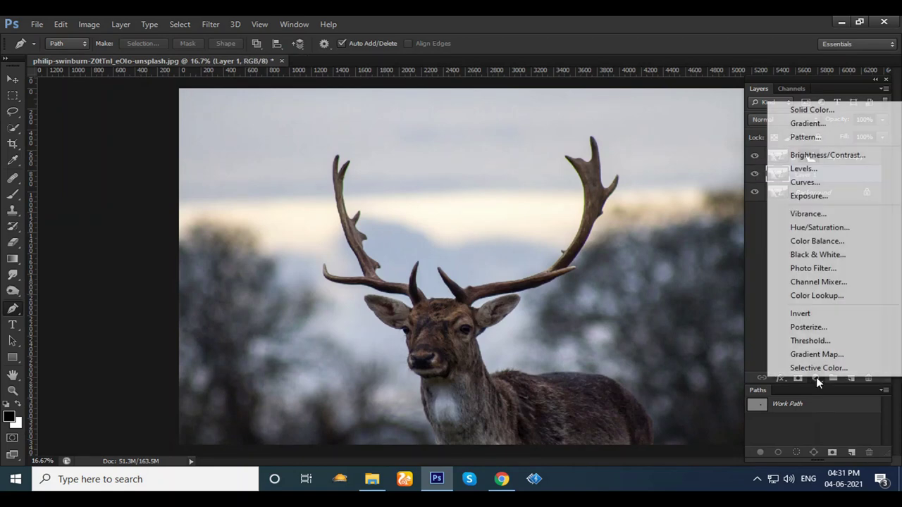
left_click(831, 296)
left_click(703, 134)
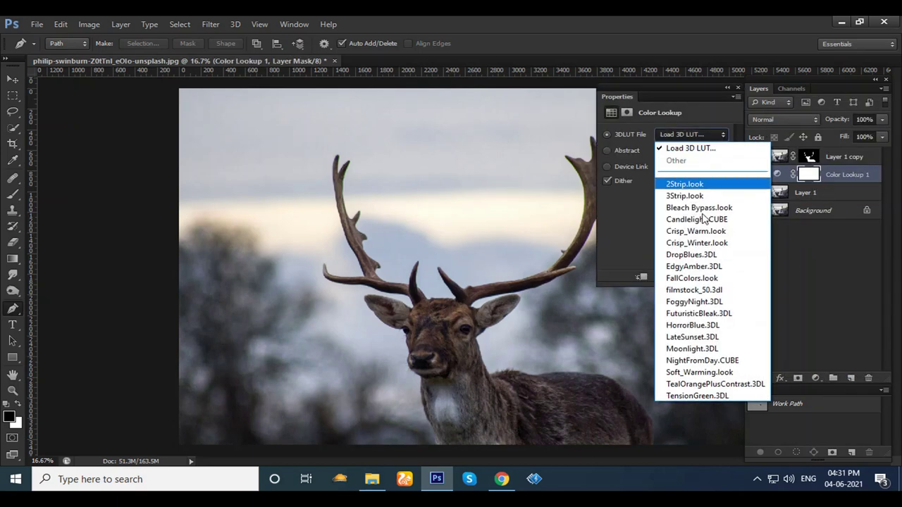
left_click(722, 352)
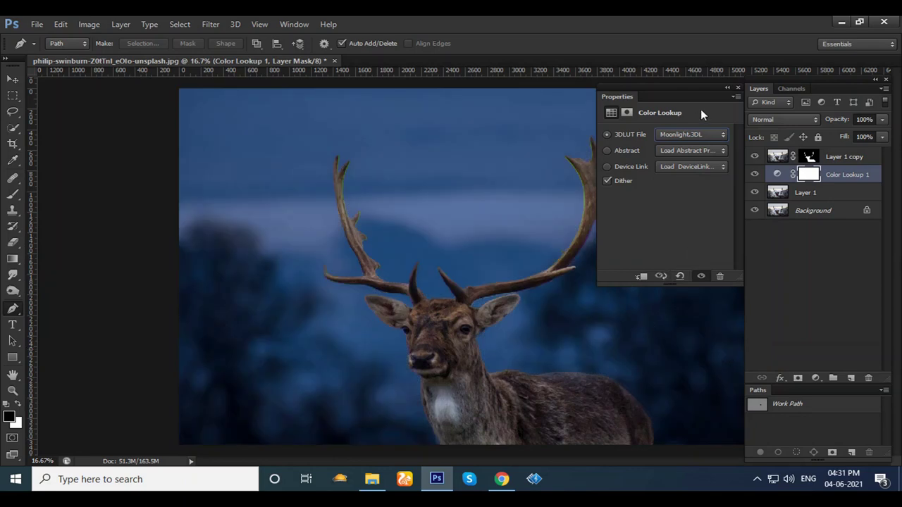
left_click(737, 86)
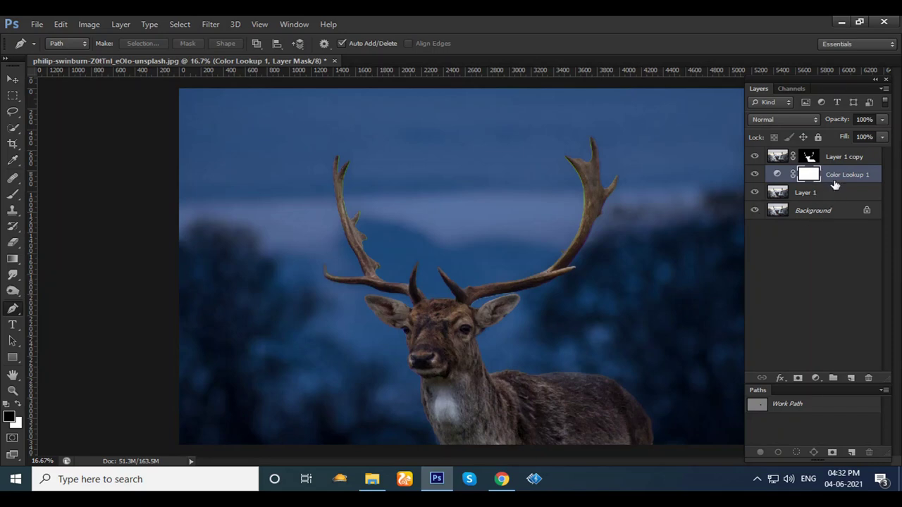
Add a Black & White adjustment layer at 50% opacity and select Layer 1 copy.
left_click(815, 378)
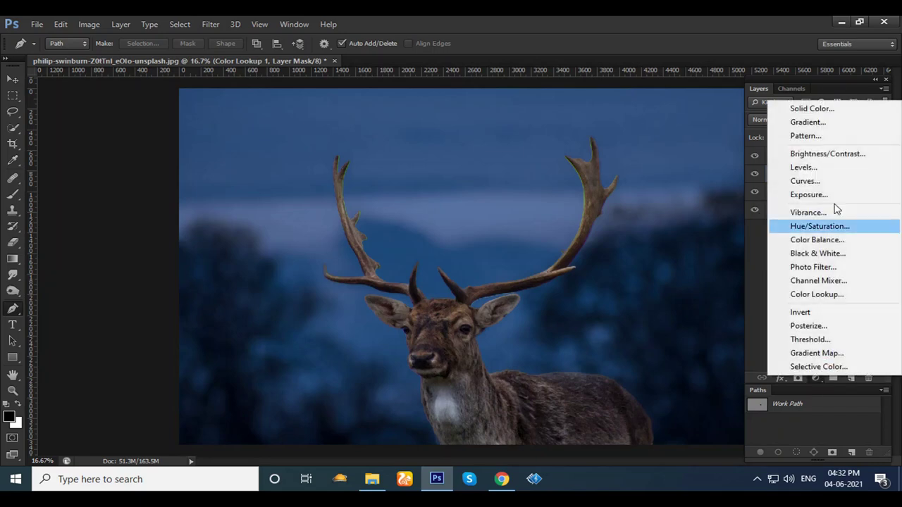
left_click(806, 256)
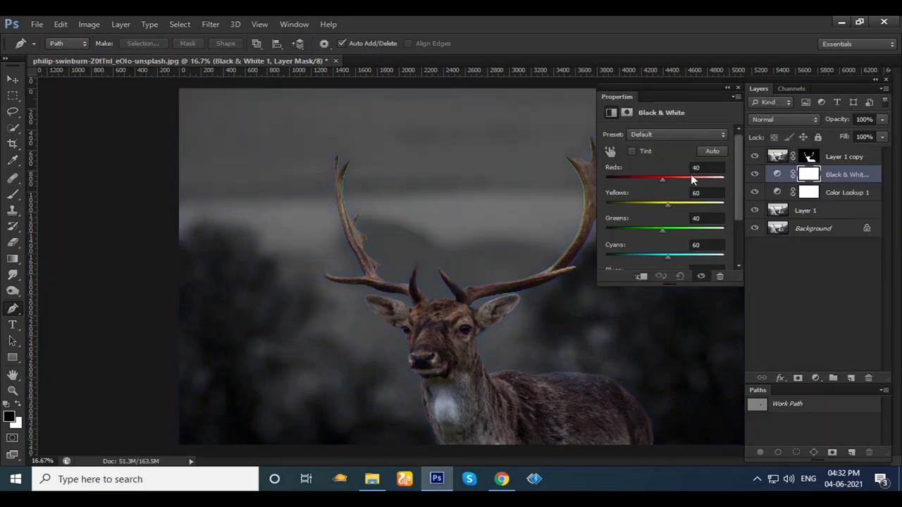
left_click(737, 87)
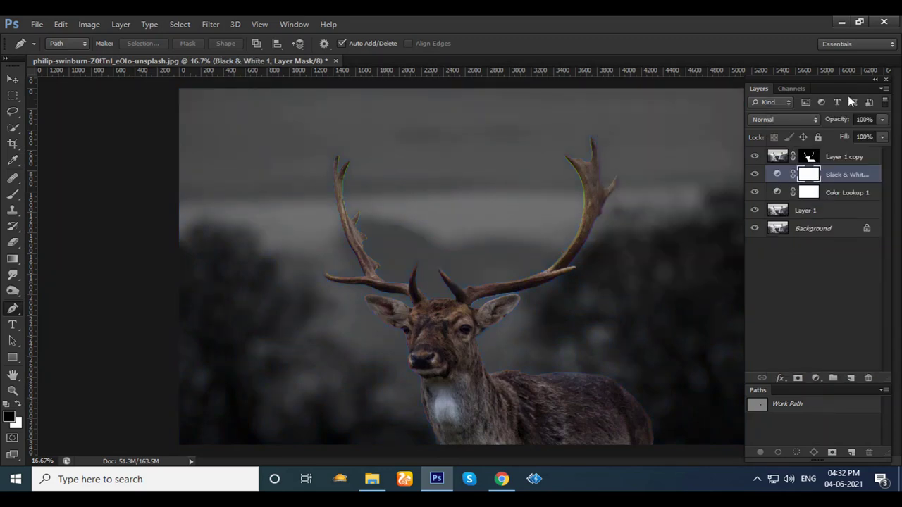
left_click_drag(844, 124, 804, 125)
left_click(855, 162)
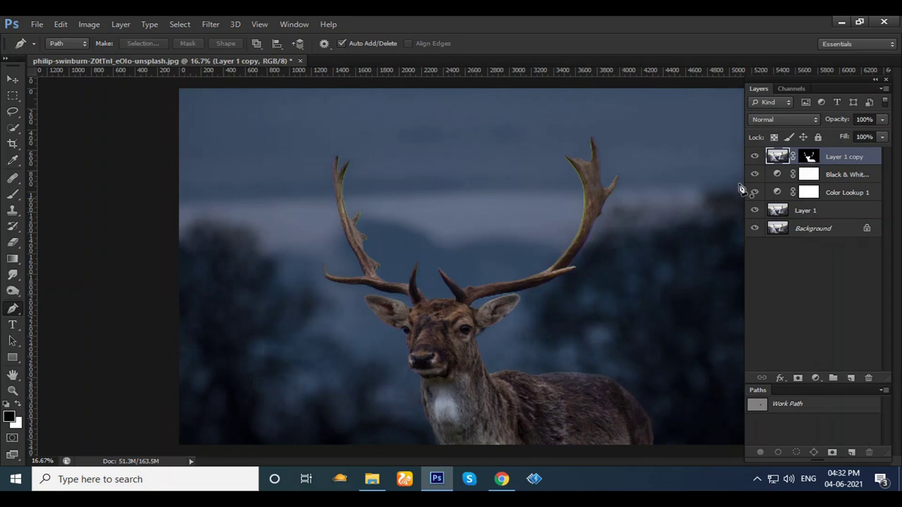
Load the Layer 1 copy mask as a selection and zoom in on the deer.
left_click_drag(821, 162, 812, 161)
left_click(812, 161, "ctrl")
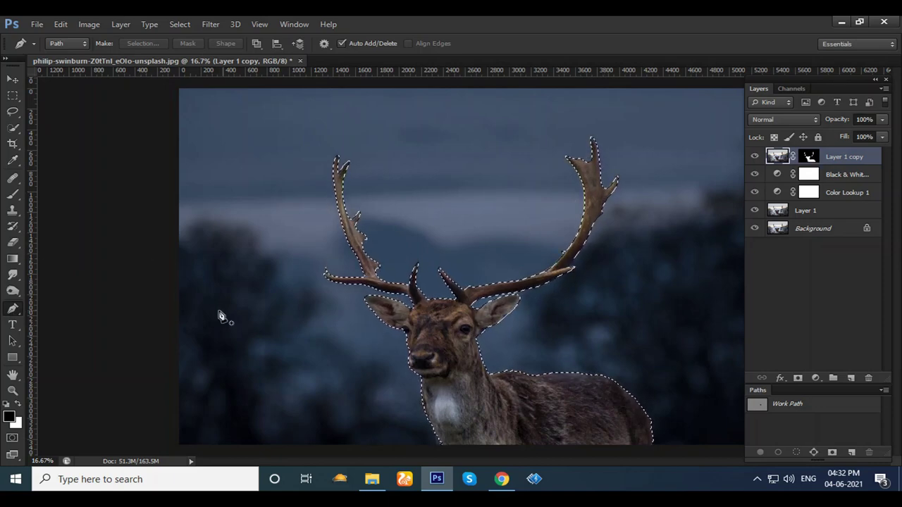
key("ctrl+plus")
key("ctrl+plus")
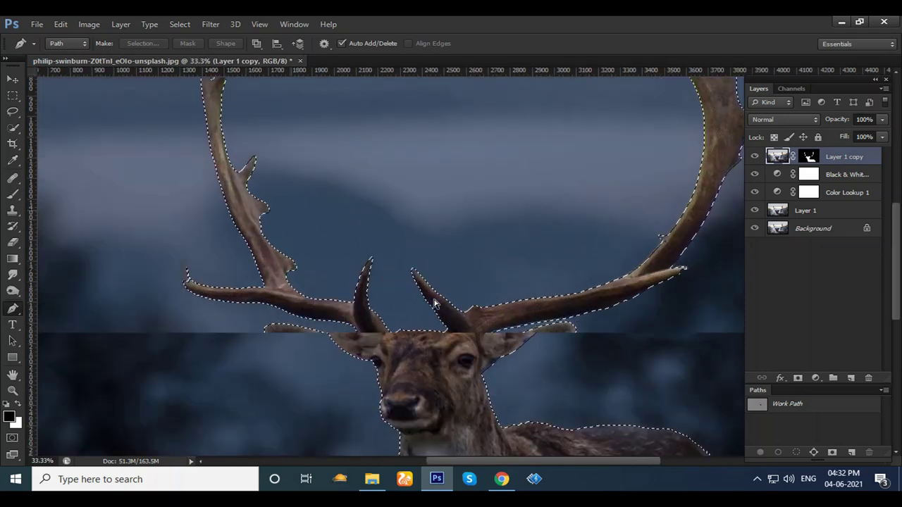
scroll(395, 232, "down", 5)
Pen-trace across the ears, forehead and antler bases of the deer's head.
left_click(224, 193)
left_click(347, 209)
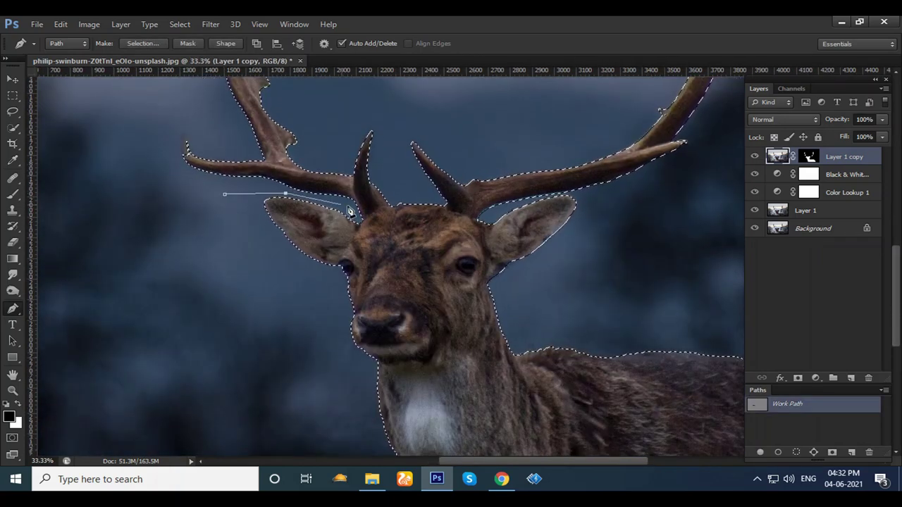
key("ctrl+plus")
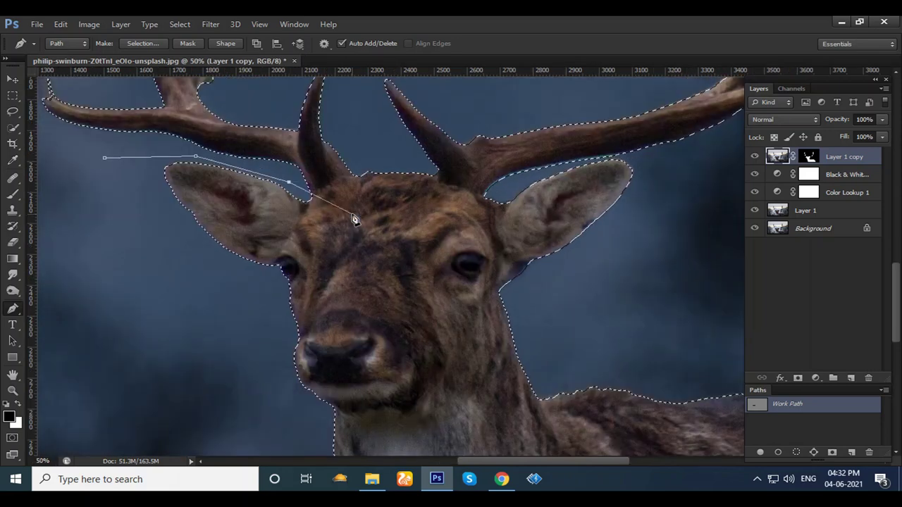
left_click(308, 199)
left_click(353, 174)
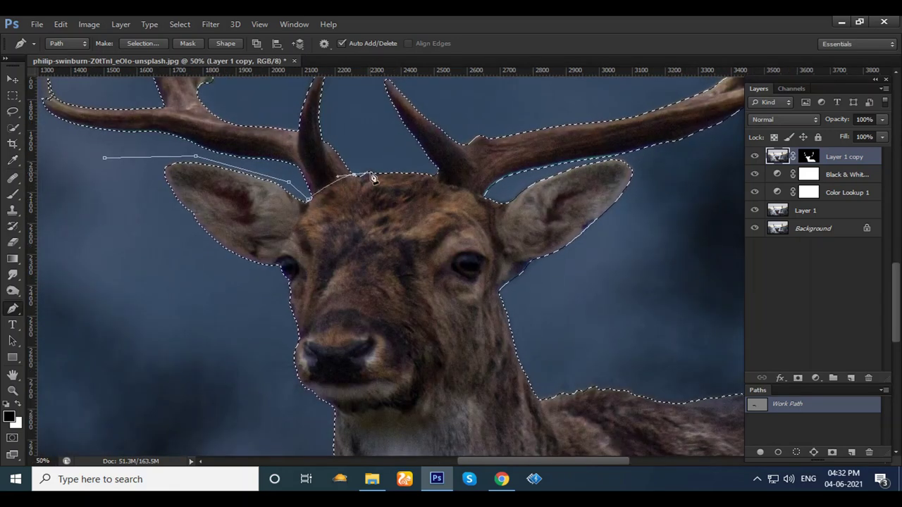
left_click(401, 174)
left_click(433, 173)
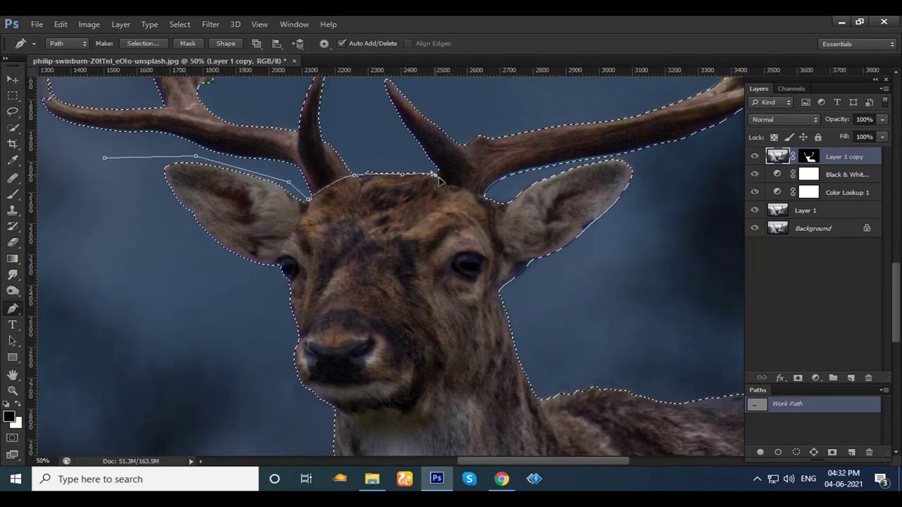
left_click(447, 185)
left_click_drag(485, 197, 510, 191)
left_click(621, 157)
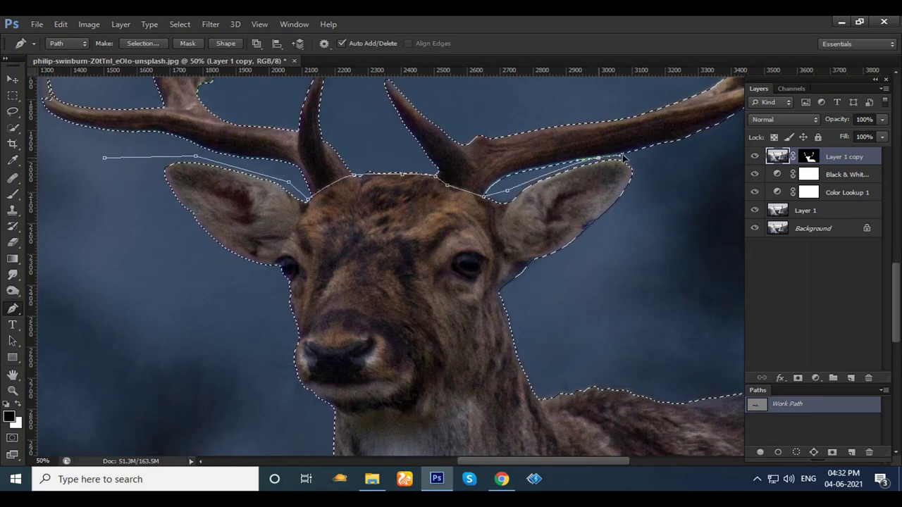
left_click(704, 175)
Close the path around the body and subtract the head and body from the selection.
key("ctrl+minus")
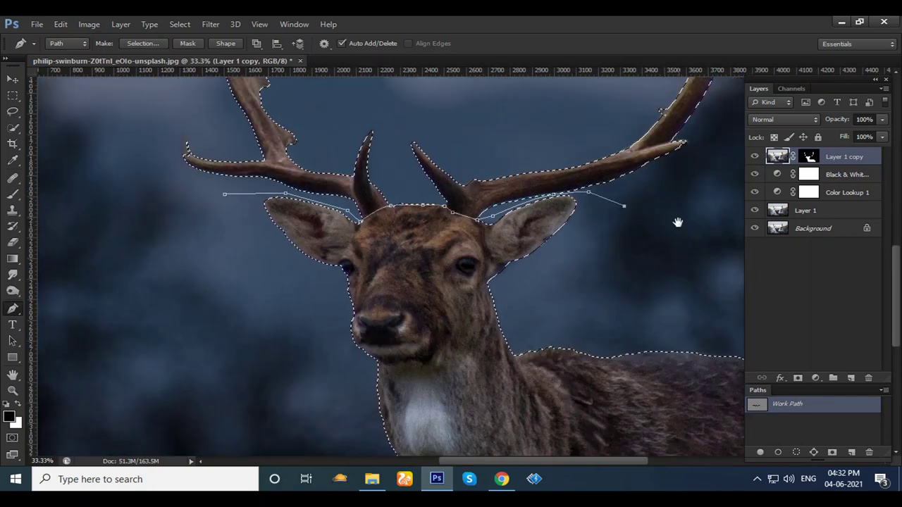
scroll(679, 222, "down", 3)
left_click_drag(576, 195, 636, 251)
scroll(598, 284, "down", 3)
left_click(597, 246)
left_click_drag(556, 320, 468, 320)
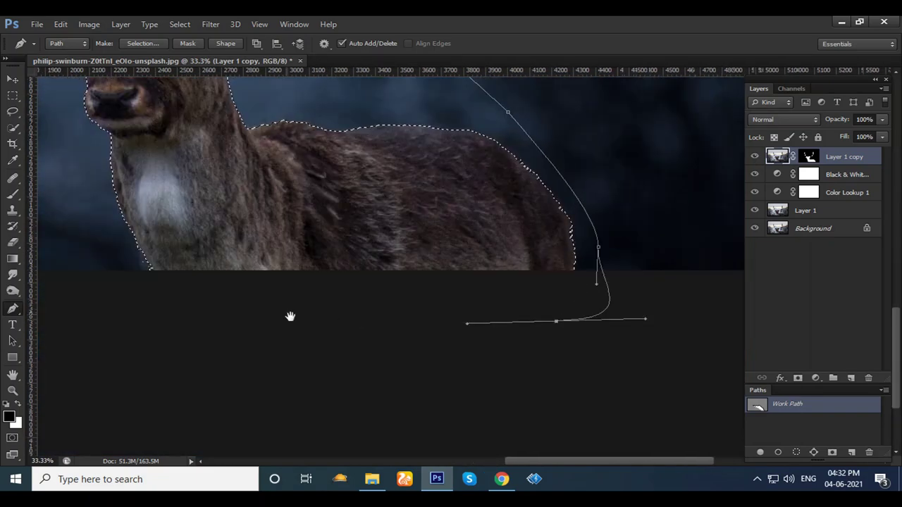
scroll(496, 268, "left", 10)
scroll(528, 353, "up", 10)
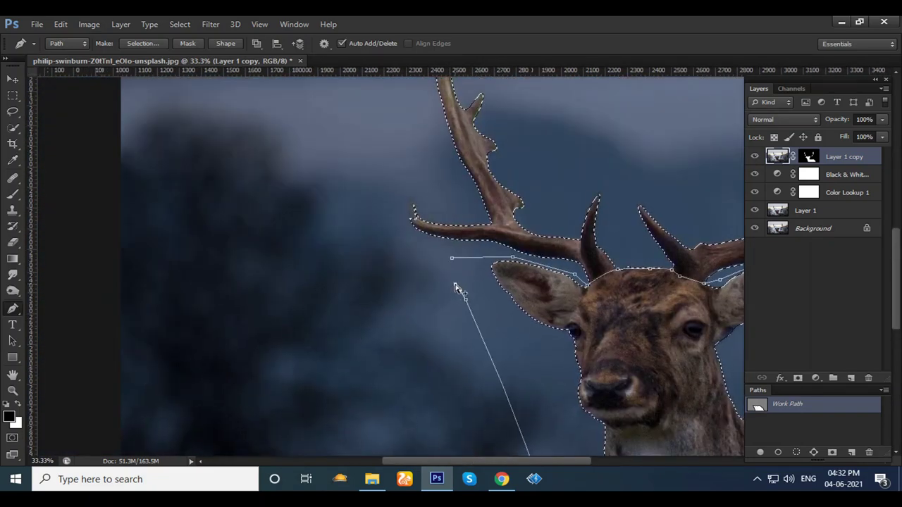
key("Return")
Trim the leftover forehead strip out of the selection with the Lasso.
left_click_drag(455, 263, 256, 230)
scroll(295, 236, "up", 2)
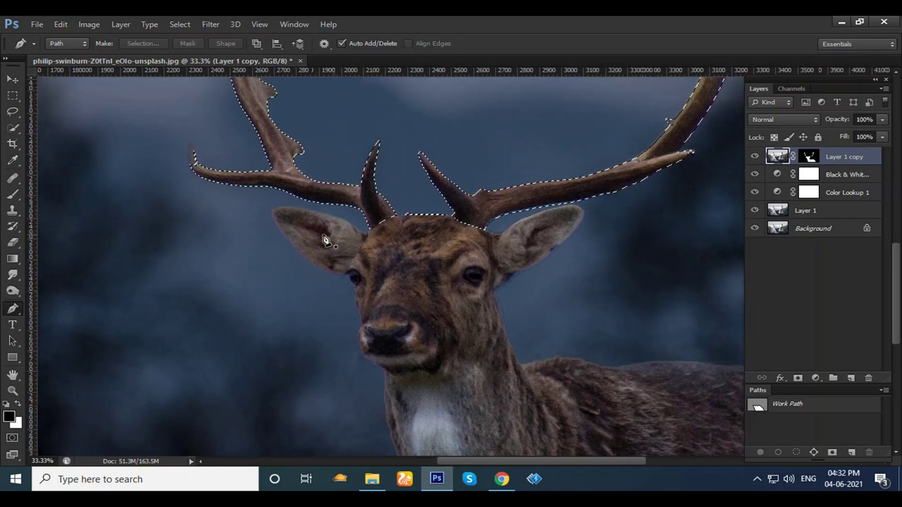
scroll(437, 224, "up", 1)
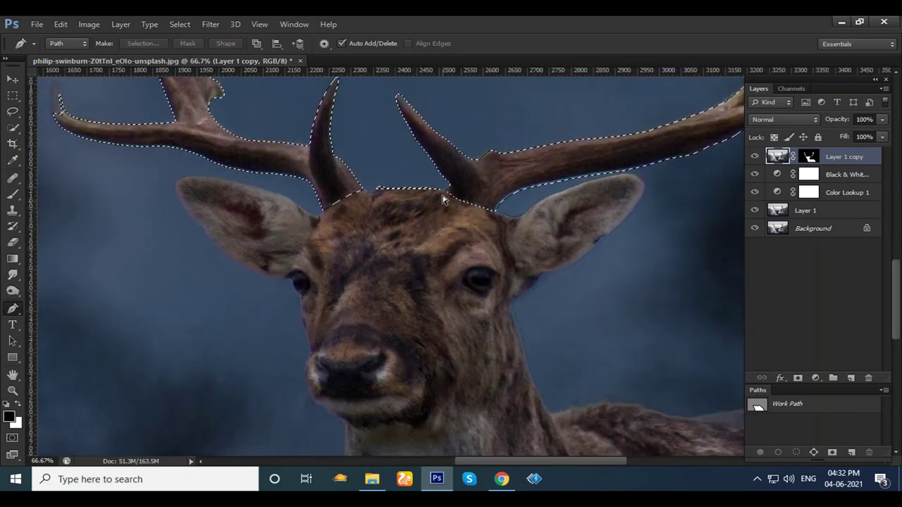
scroll(440, 212, "up", 1)
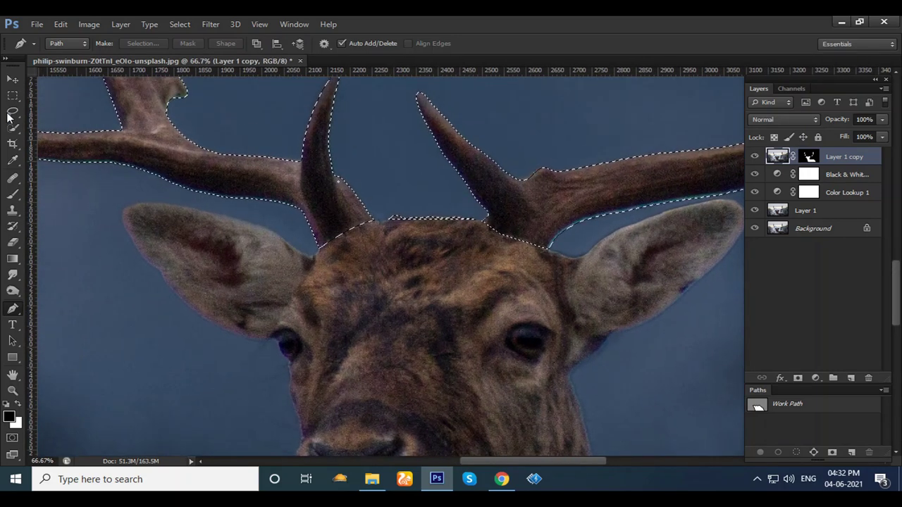
left_click(12, 111)
left_click(60, 109)
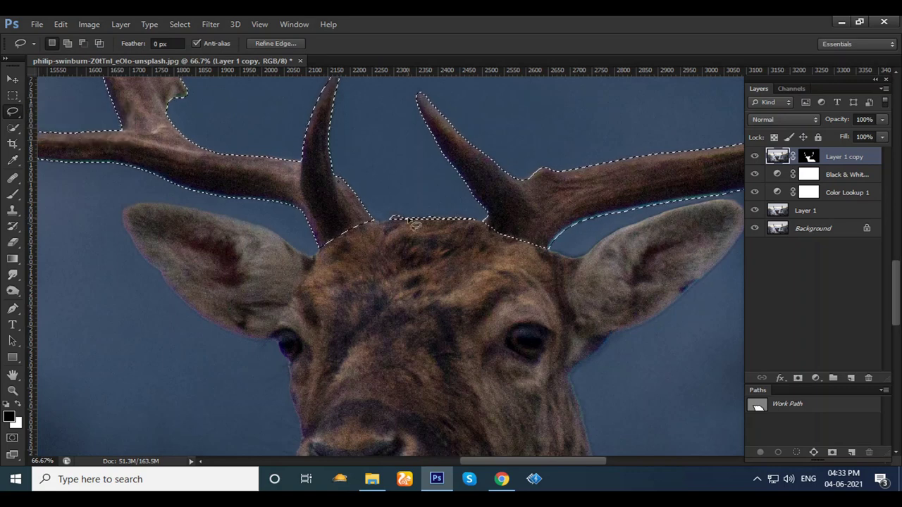
mouse_move(483, 227)
left_mouse_down()
mouse_move(398, 210)
mouse_move(440, 255)
left_mouse_up()
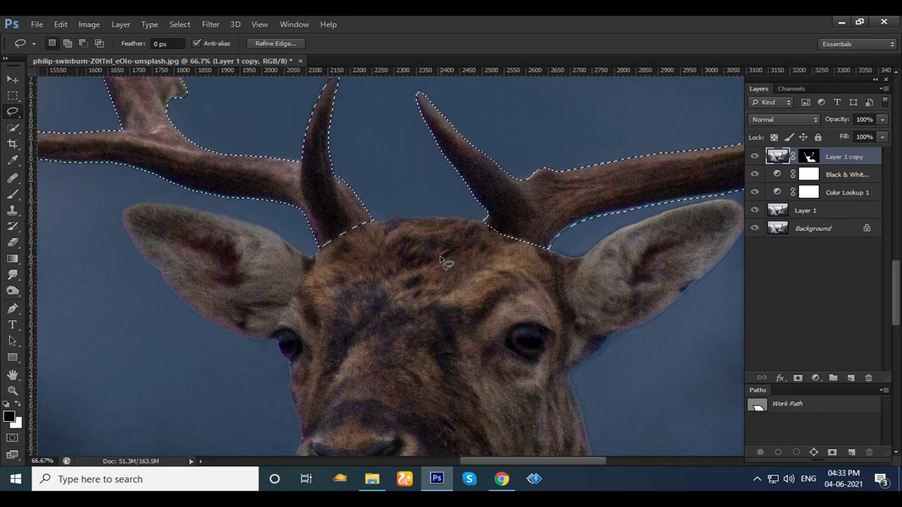
scroll(458, 261, "down", 2)
scroll(472, 254, "down", 1)
scroll(648, 229, "down", 1)
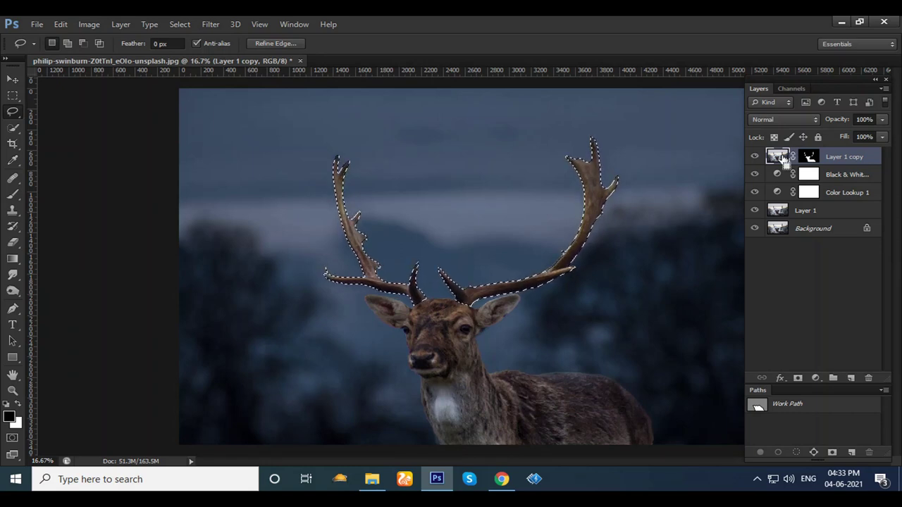
Copy the selected antlers to Layer 2 and place it inside Group 1.
key("ctrl+j")
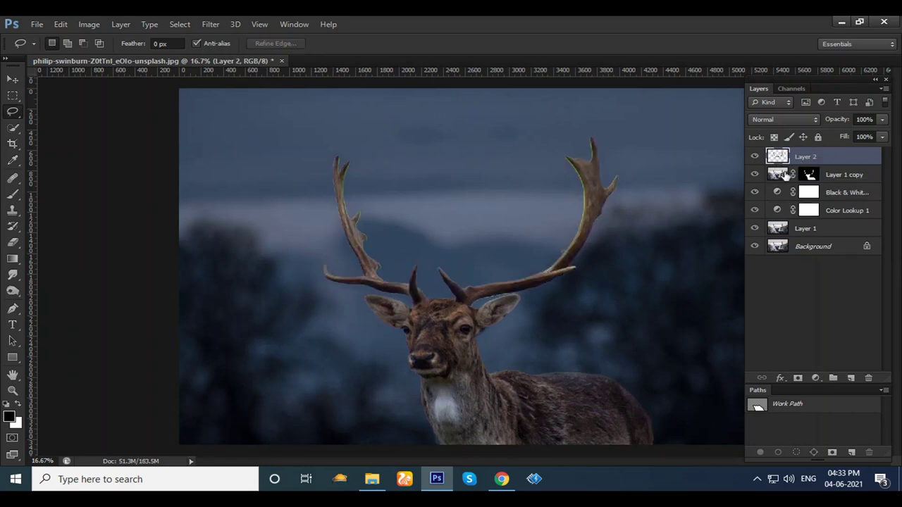
left_click(754, 246)
left_click(754, 174)
key("ctrl+g")
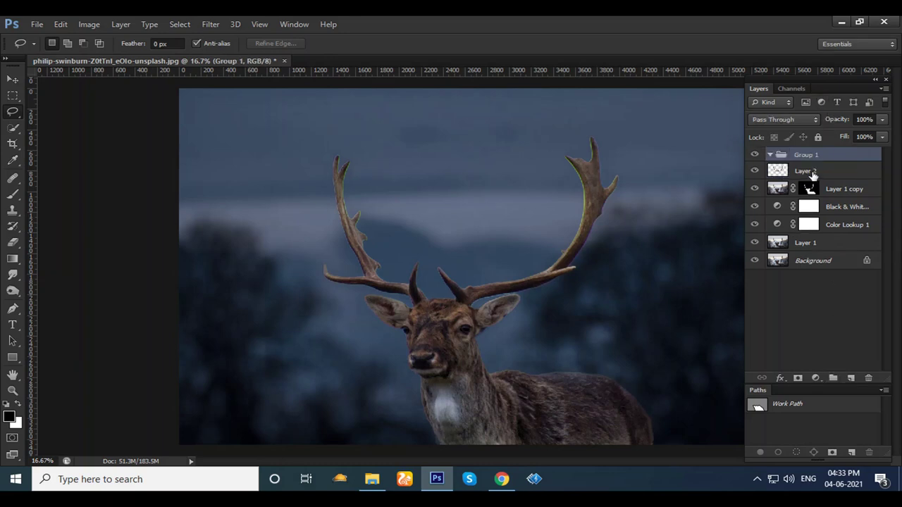
left_click_drag(838, 172, 842, 162)
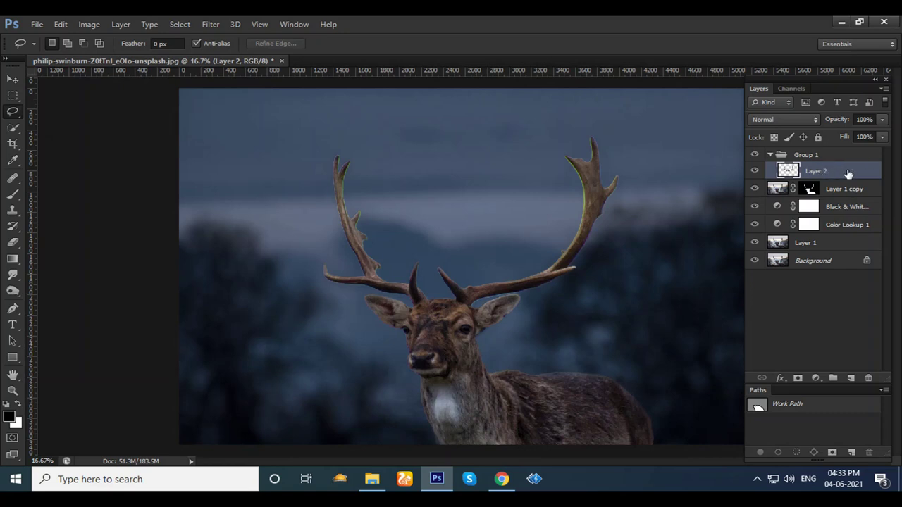
Duplicate Layer 2 and set the copy's blend mode to Linear Dodge (Add).
left_click_drag(848, 174, 851, 378)
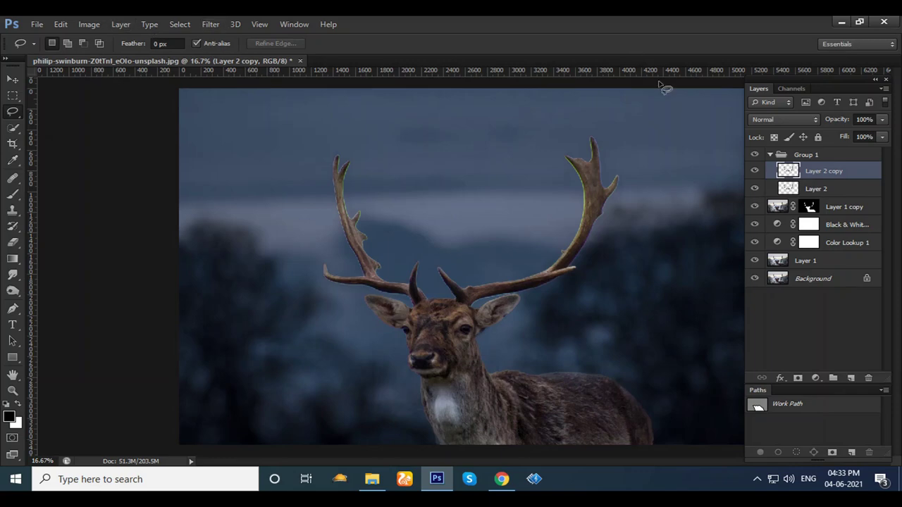
left_click(781, 117)
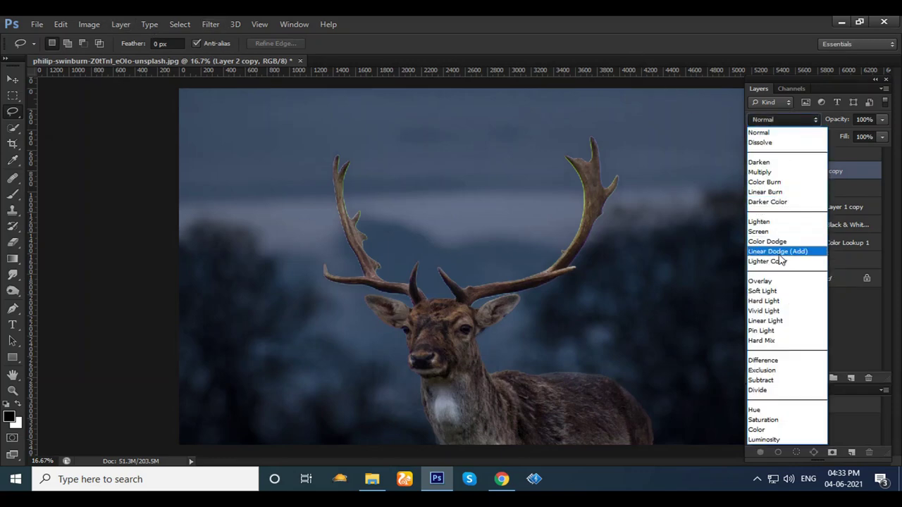
left_click(775, 253)
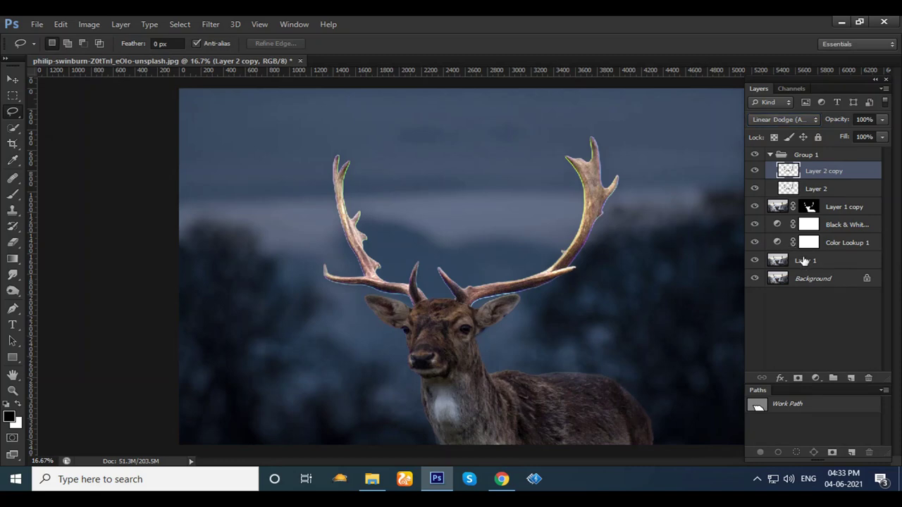
left_click(211, 24)
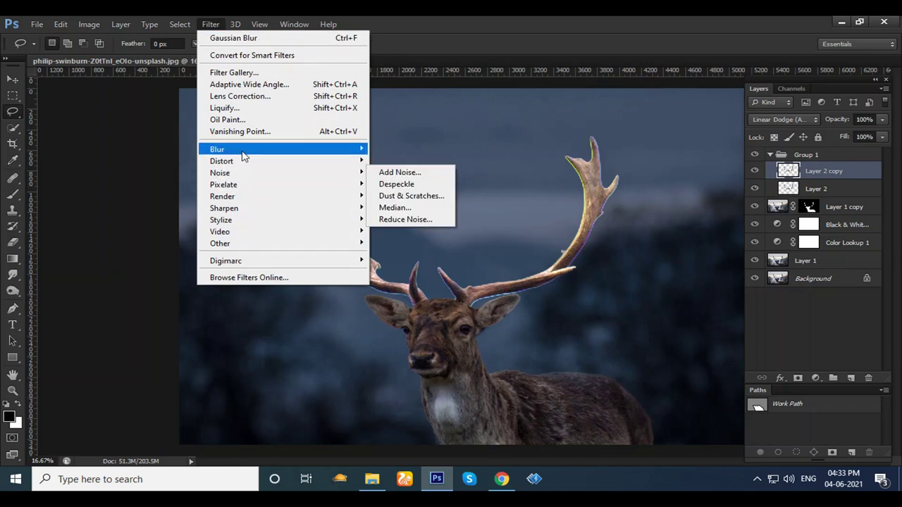
mouse_move(217, 149)
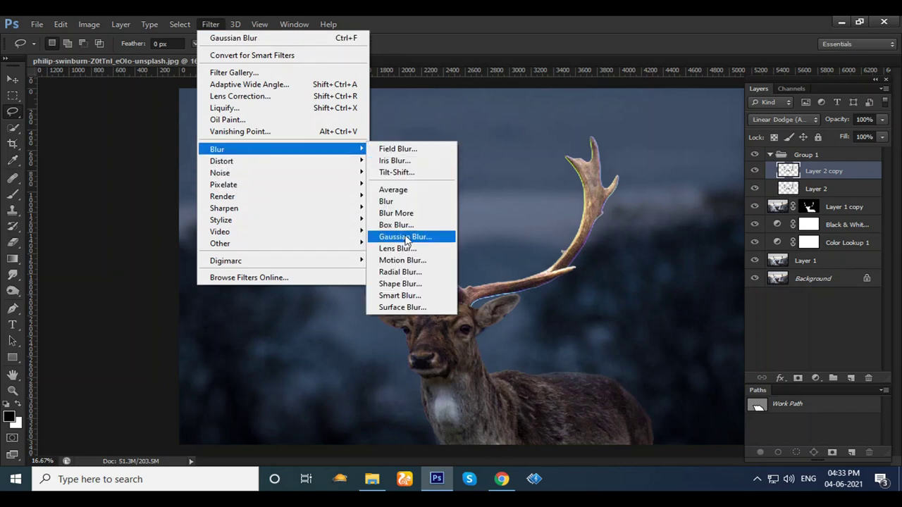
Gaussian-blur the antler glow at 5 px, then duplicate it and blur the copy at 1.
left_click(406, 240)
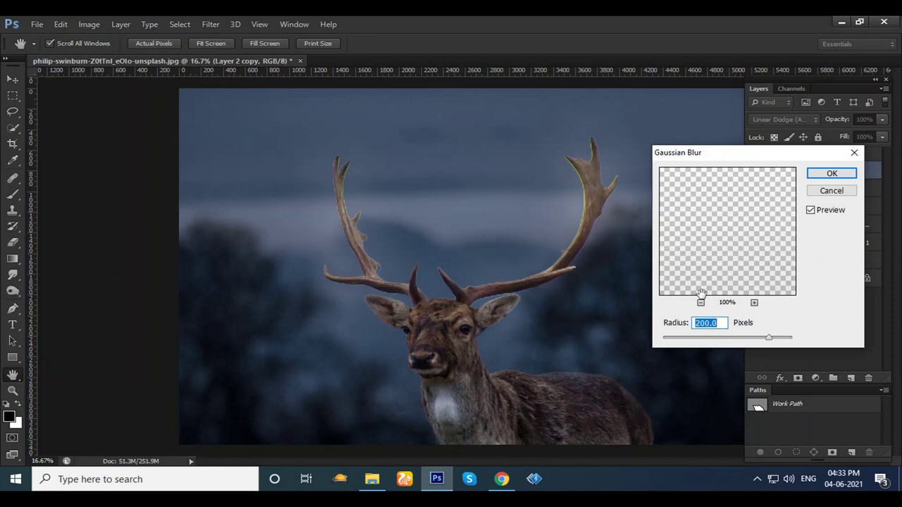
type("5")
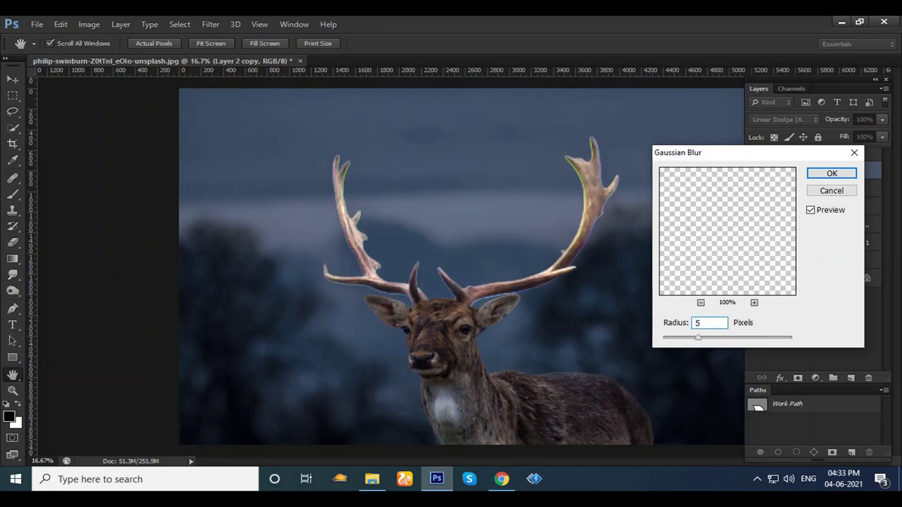
key("Return")
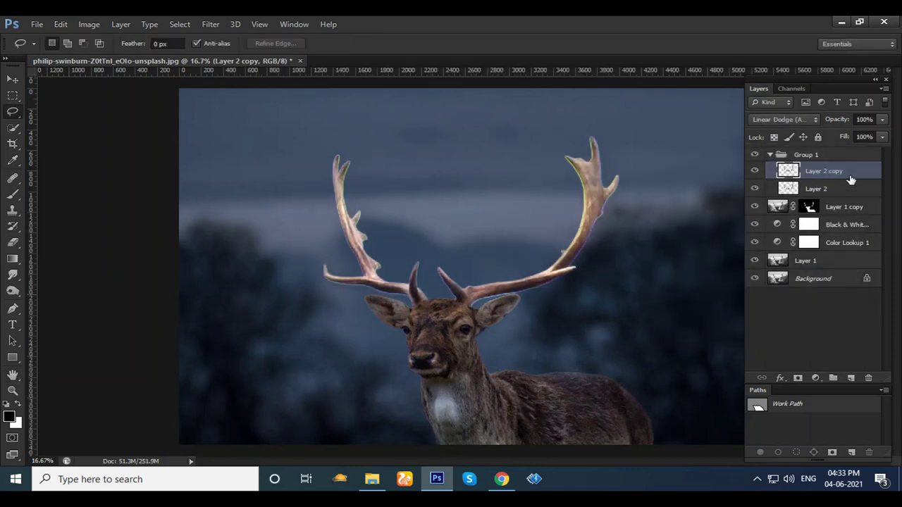
mouse_move(851, 177)
left_mouse_down()
mouse_move(863, 273)
mouse_move(853, 379)
left_mouse_up()
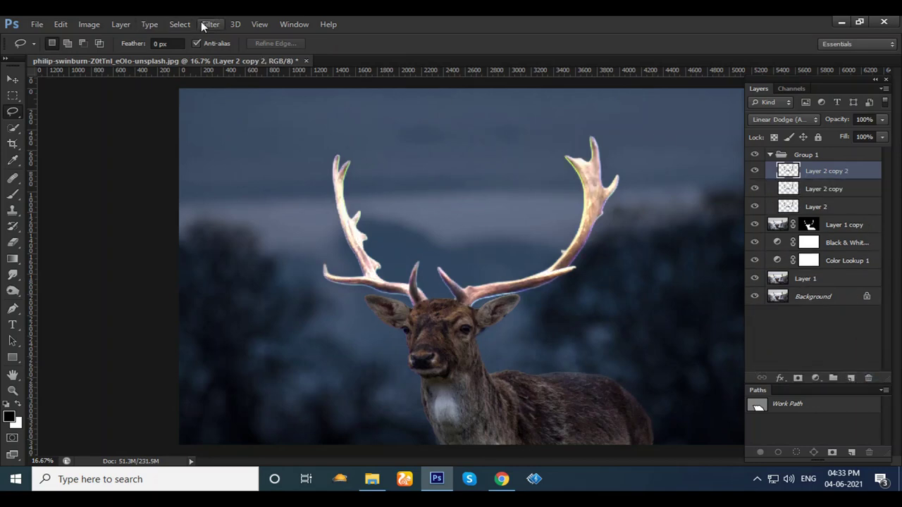
left_click(202, 24)
left_click(401, 241)
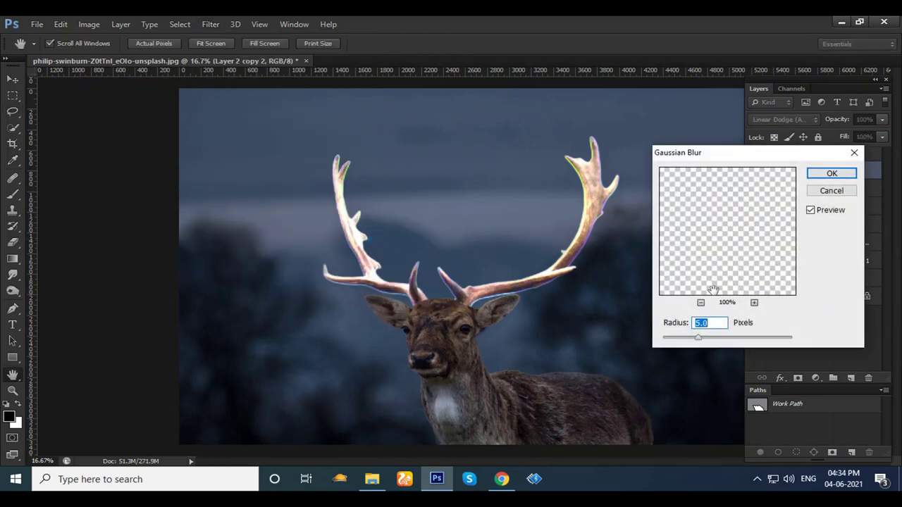
type("100")
key("Return")
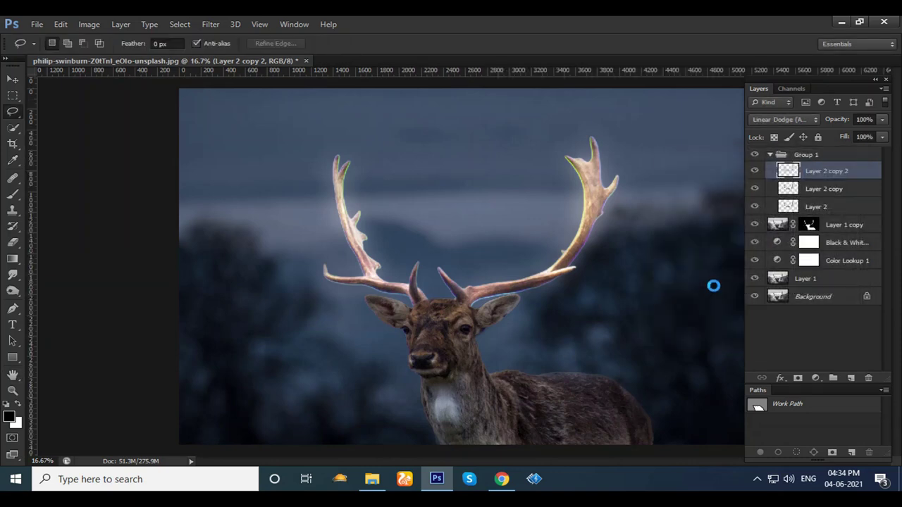
Make another glow copy, Gaussian-blur it at 200 pixels, and collapse Group 1.
left_click_drag(847, 176, 853, 380)
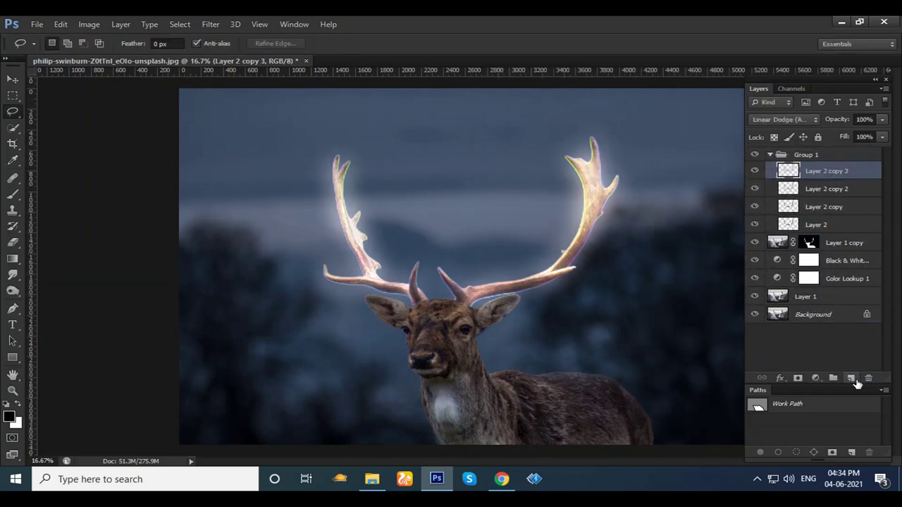
left_click(210, 26)
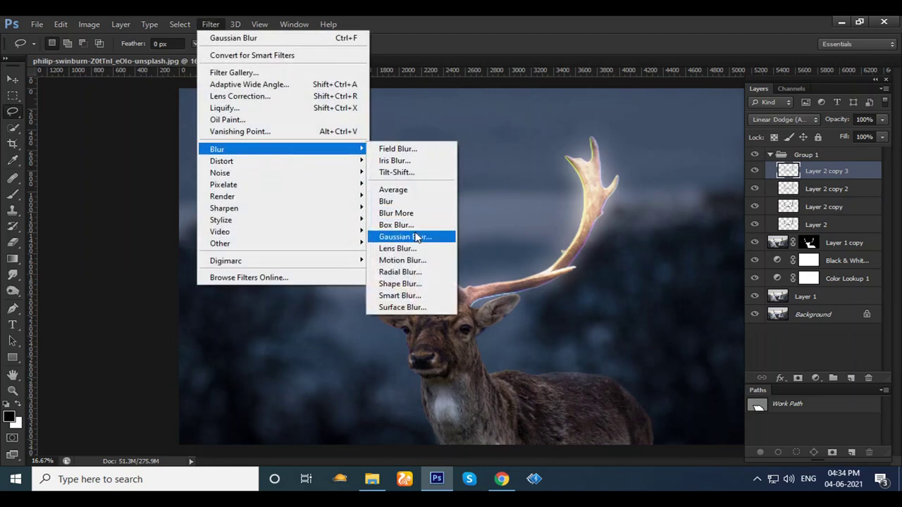
left_click(418, 237)
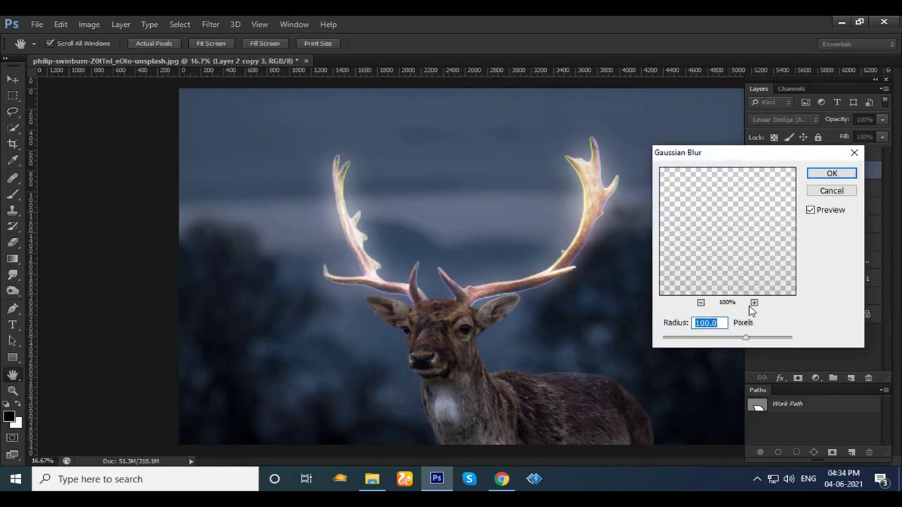
type("200")
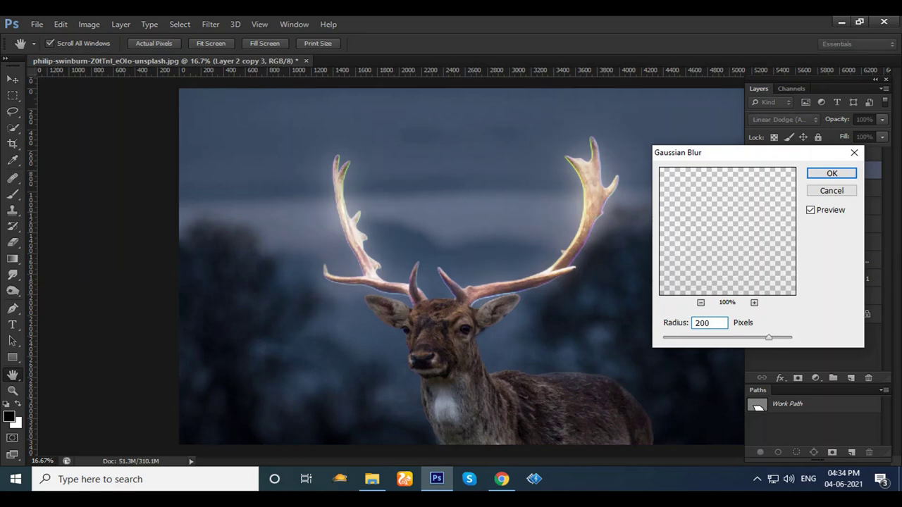
key("Return")
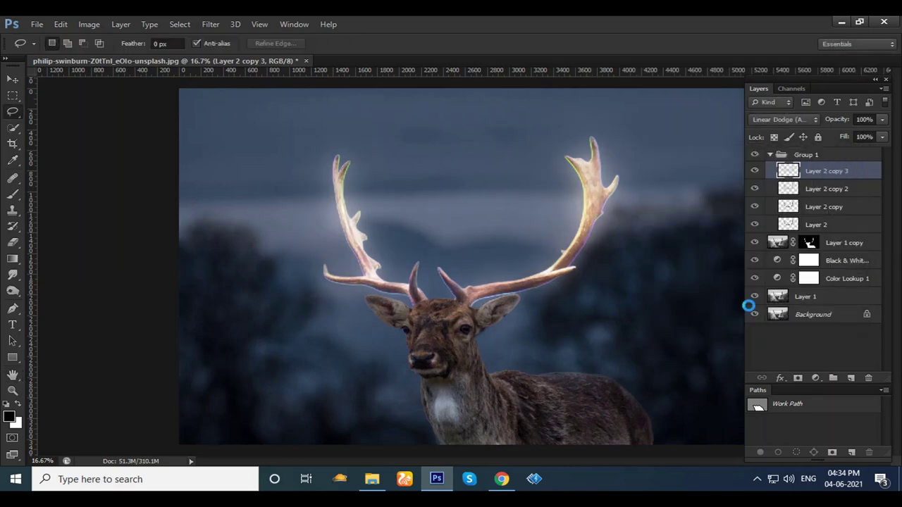
left_click(771, 155)
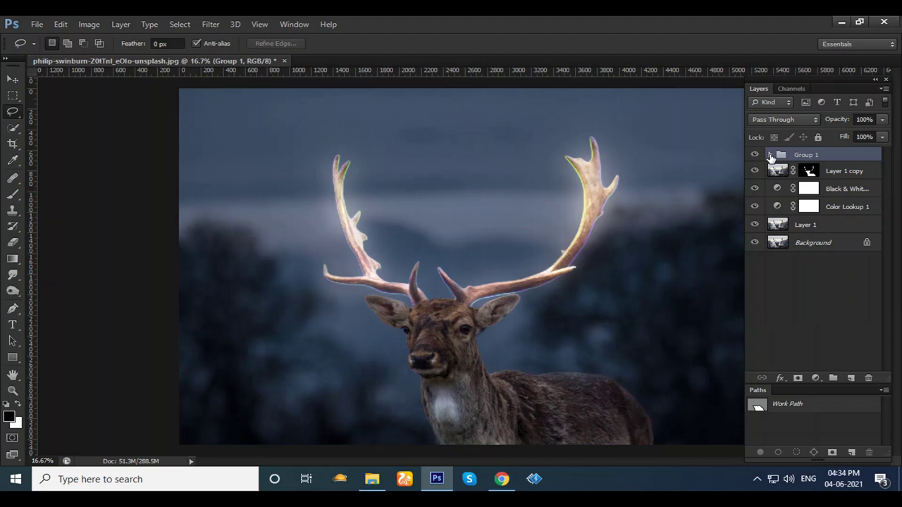
Add a Levels adjustment clipped to Group 1 with its white input lowered to 216.
left_click(12, 79)
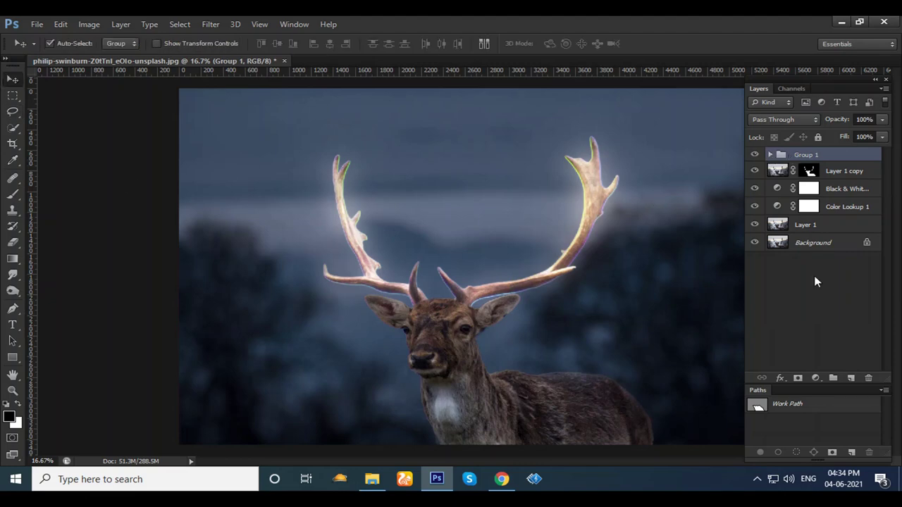
left_click(817, 378)
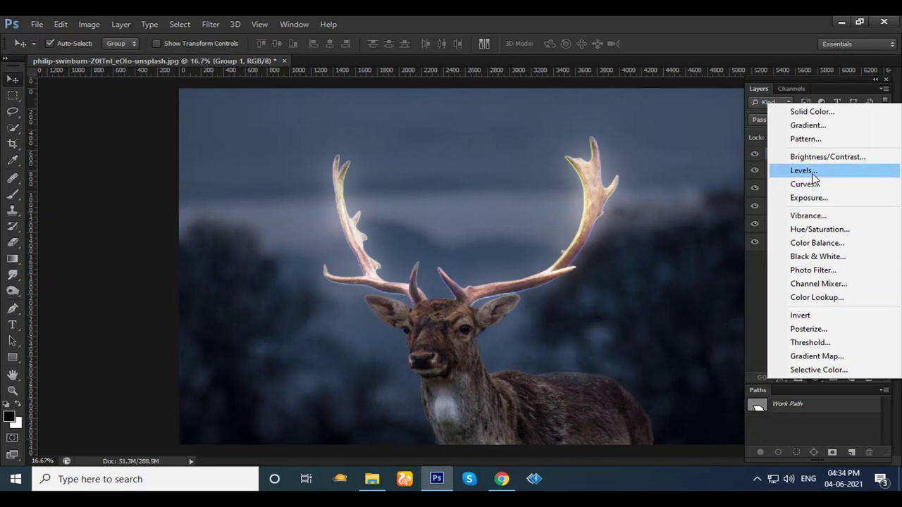
left_click(812, 173)
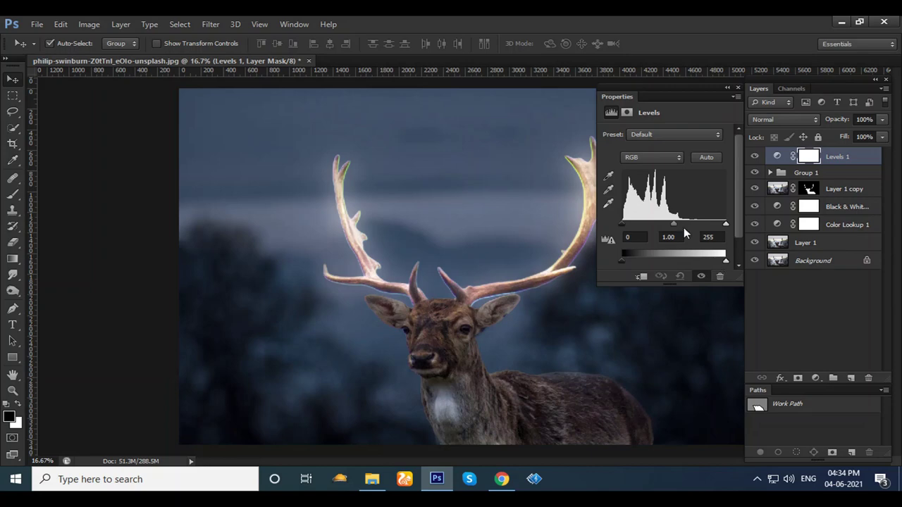
left_click(643, 276)
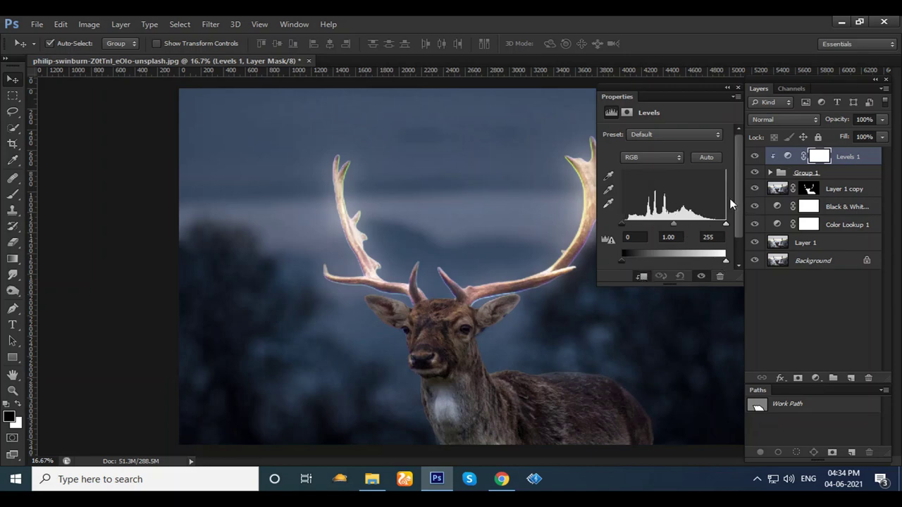
left_click_drag(726, 223, 720, 225)
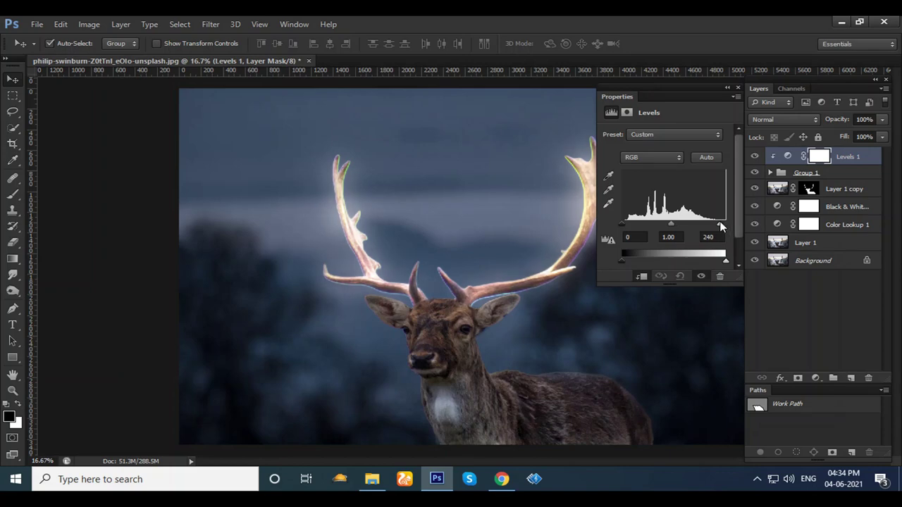
left_click_drag(715, 225, 719, 227)
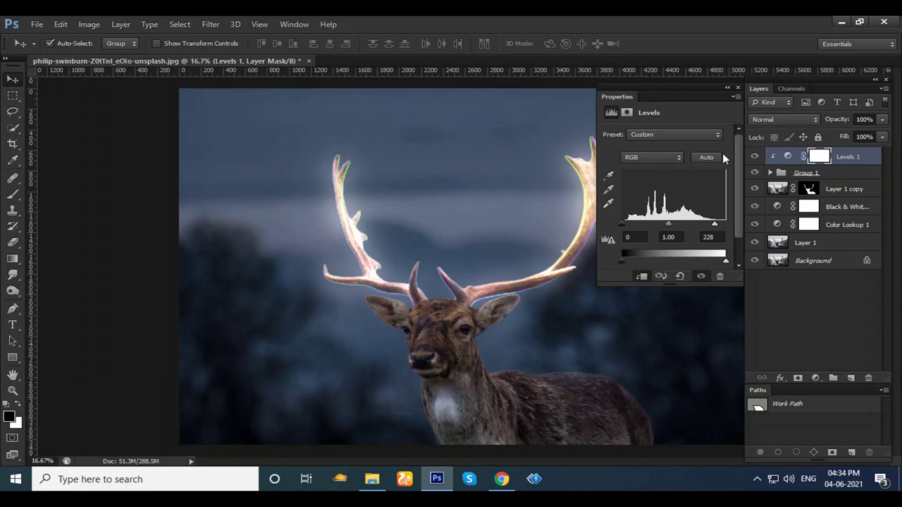
left_click_drag(714, 224, 711, 226)
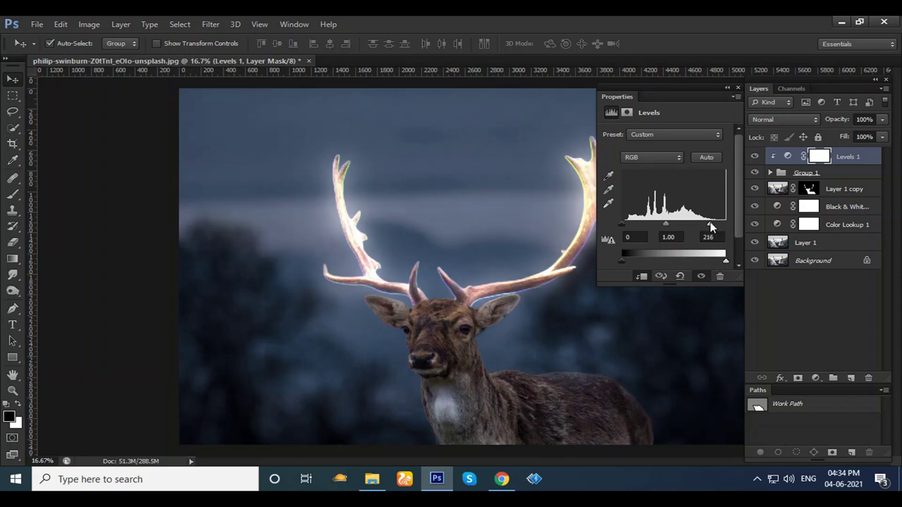
left_click(738, 88)
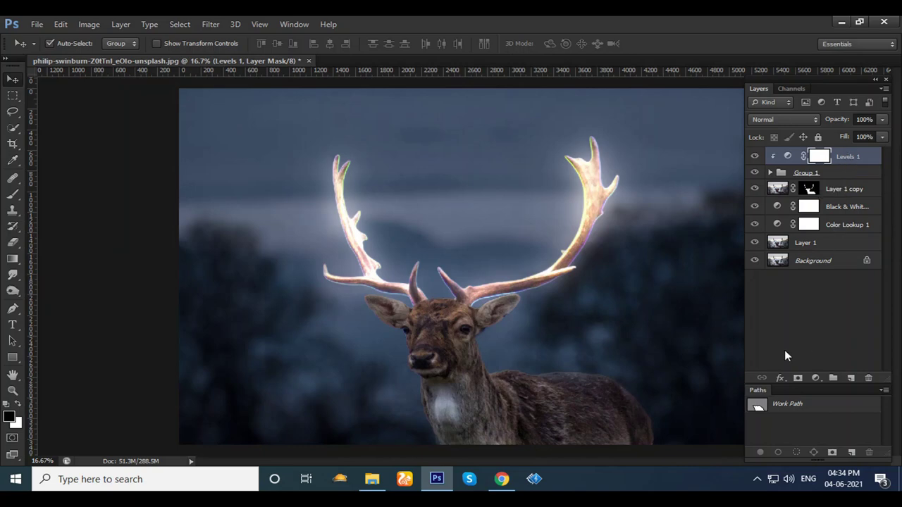
Add a Hue/Saturation adjustment clipped to the glow, with Colorize turned on.
left_click(816, 378)
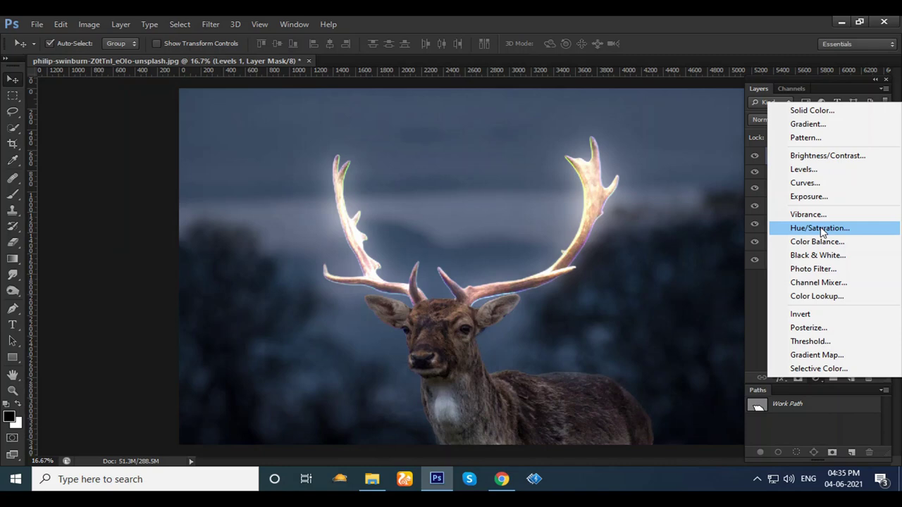
left_click(820, 228)
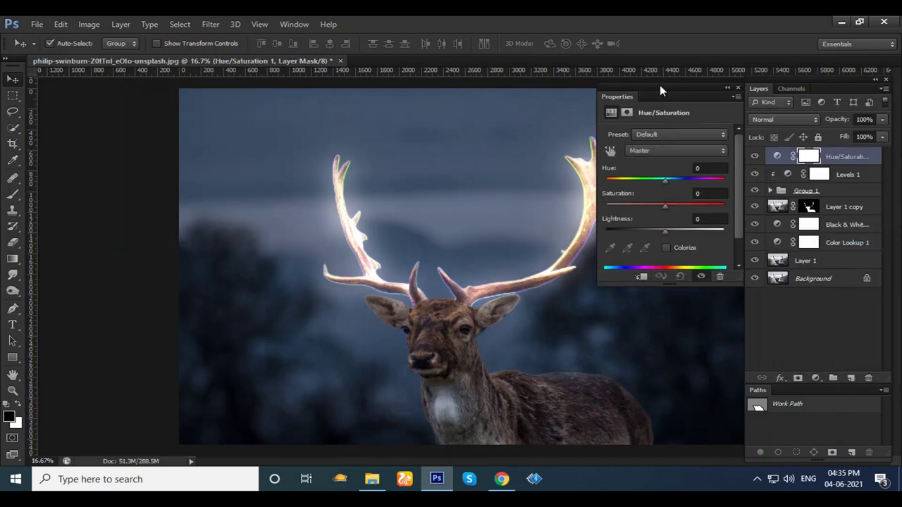
left_click_drag(659, 90, 662, 243)
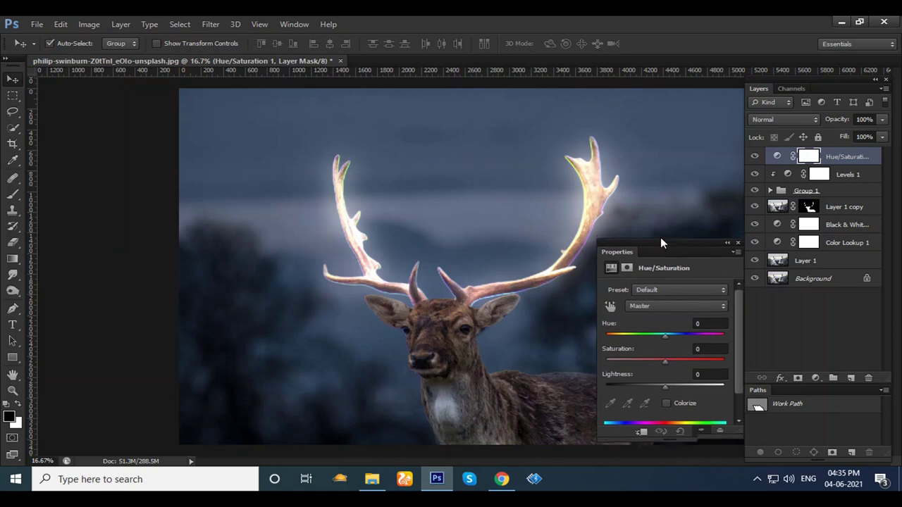
left_click(641, 429)
left_click(667, 400)
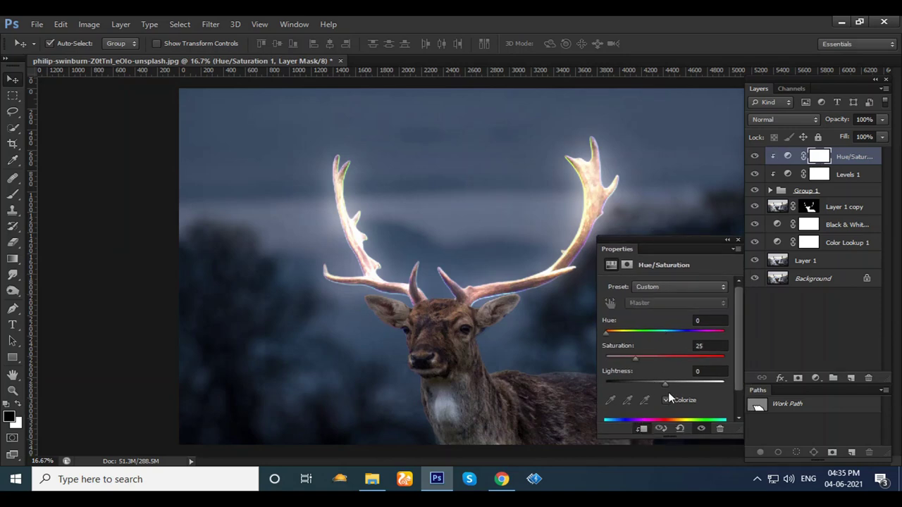
Tint the antler glow cyan with Hue 188 and Saturation 90.
left_click_drag(608, 336, 672, 340)
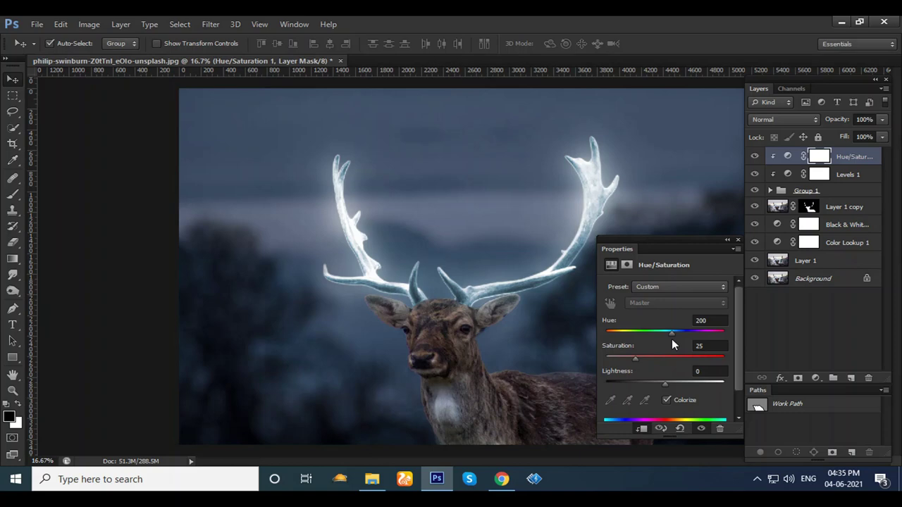
mouse_move(671, 339)
left_mouse_down()
mouse_move(693, 341)
mouse_move(661, 340)
mouse_move(680, 340)
left_mouse_up()
left_click_drag(632, 360, 715, 359)
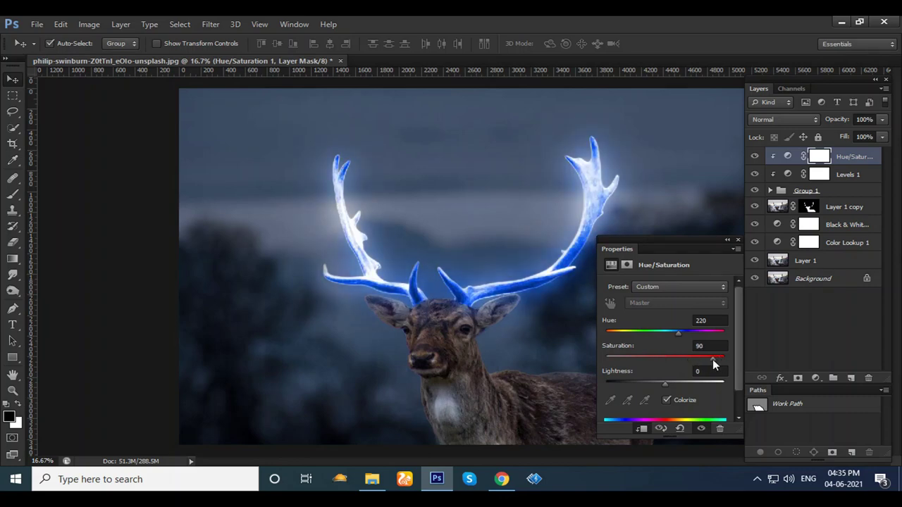
left_click_drag(678, 335, 667, 334)
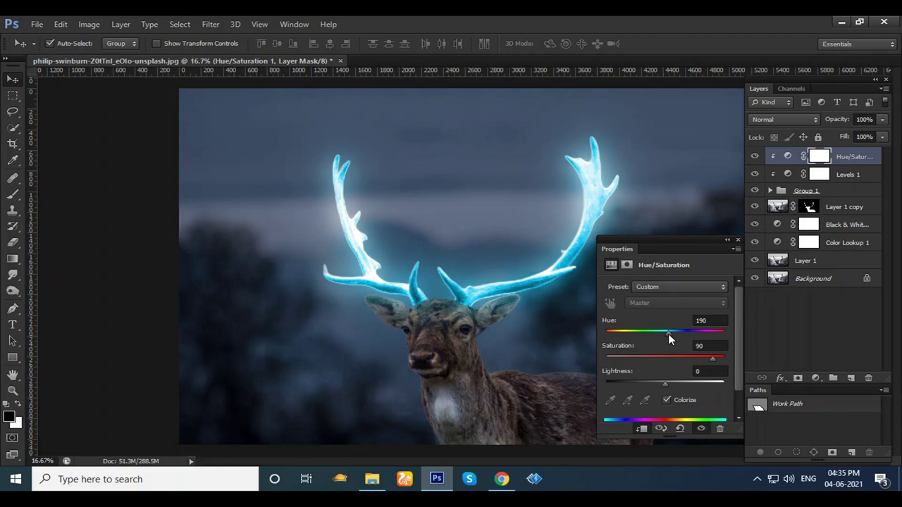
left_click_drag(668, 338, 669, 334)
left_click_drag(669, 334, 667, 334)
Add a Levels adjustment above Layer 1 copy, clipped to the deer layer.
left_click(737, 241)
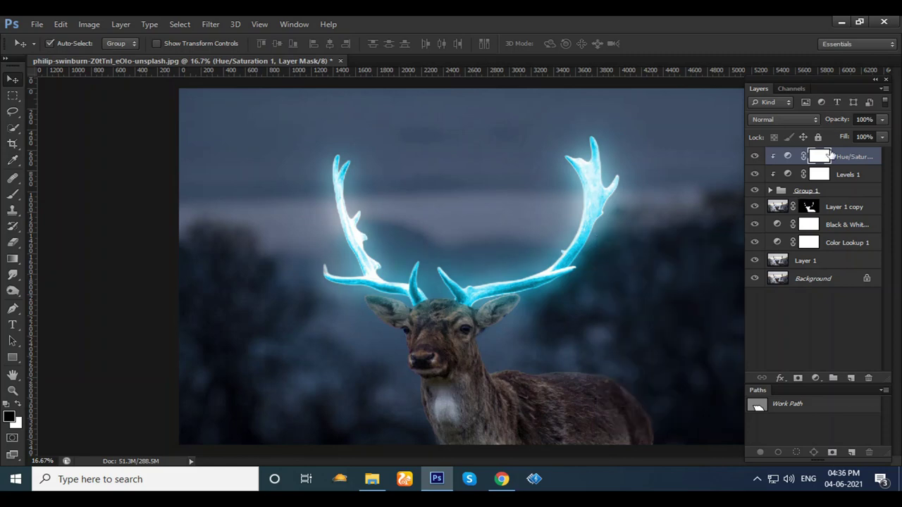
left_click(844, 207)
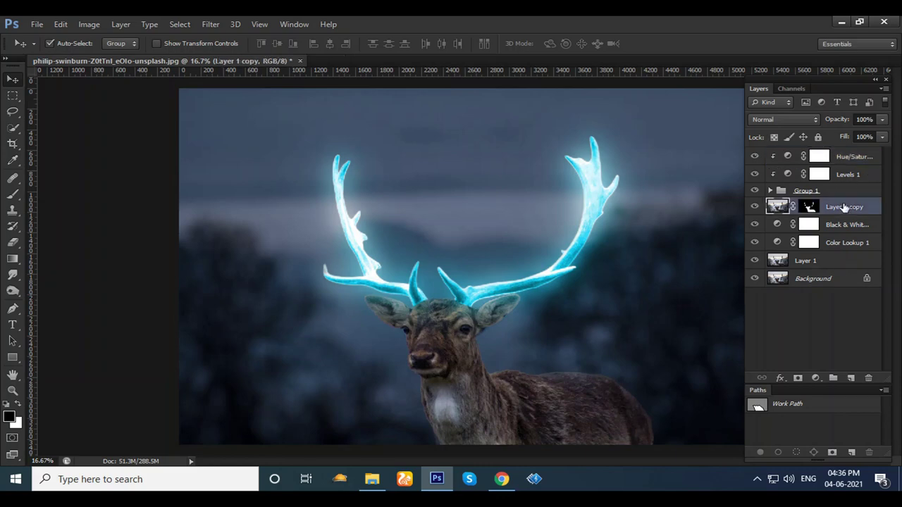
left_click(807, 205)
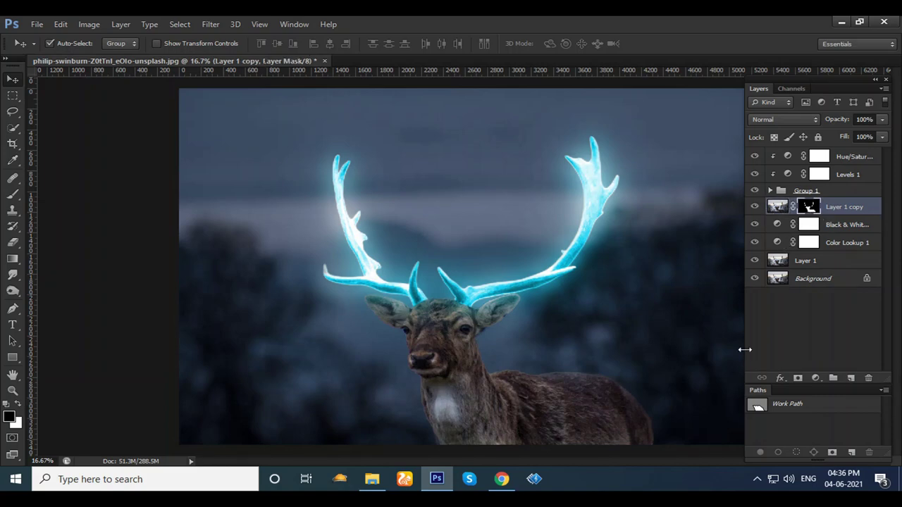
left_click(815, 378)
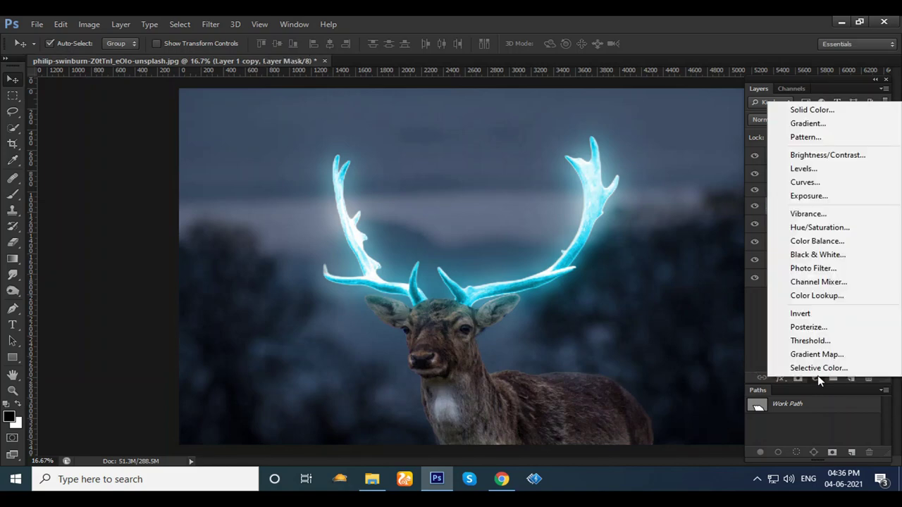
left_click(803, 169)
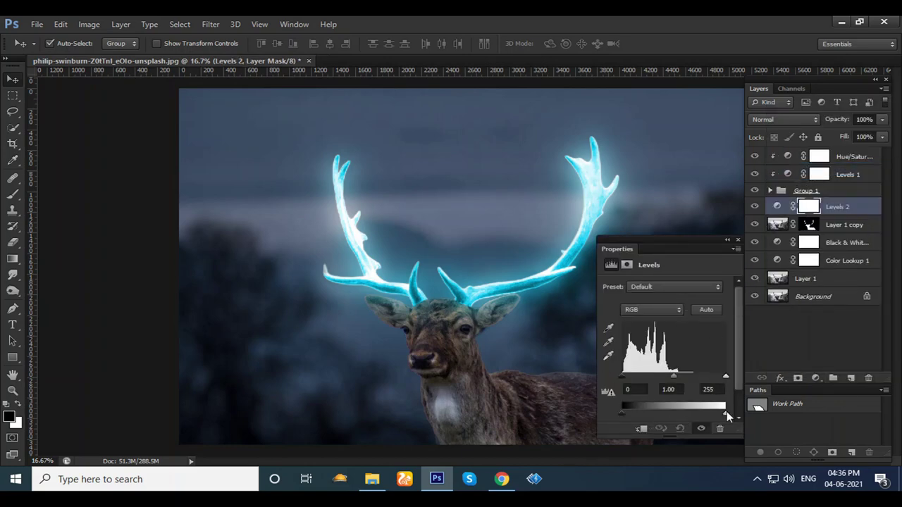
left_click_drag(727, 416, 647, 413)
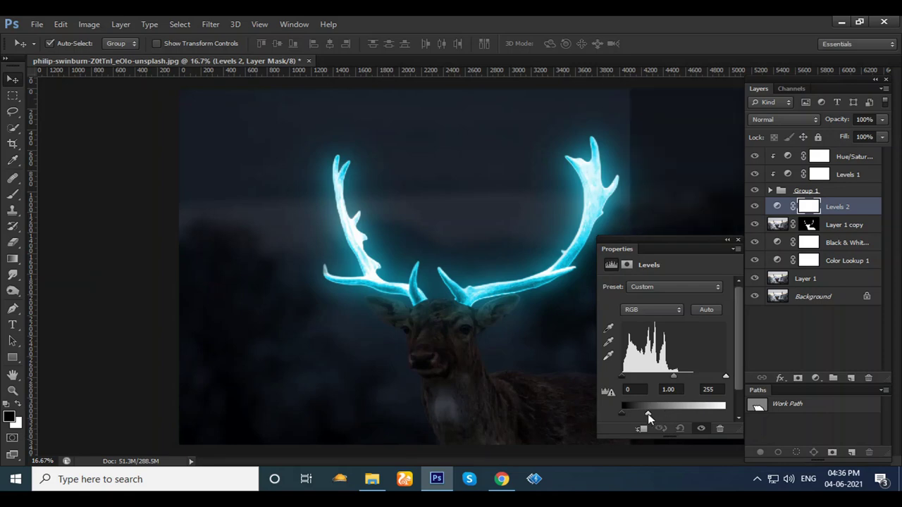
left_click(641, 430)
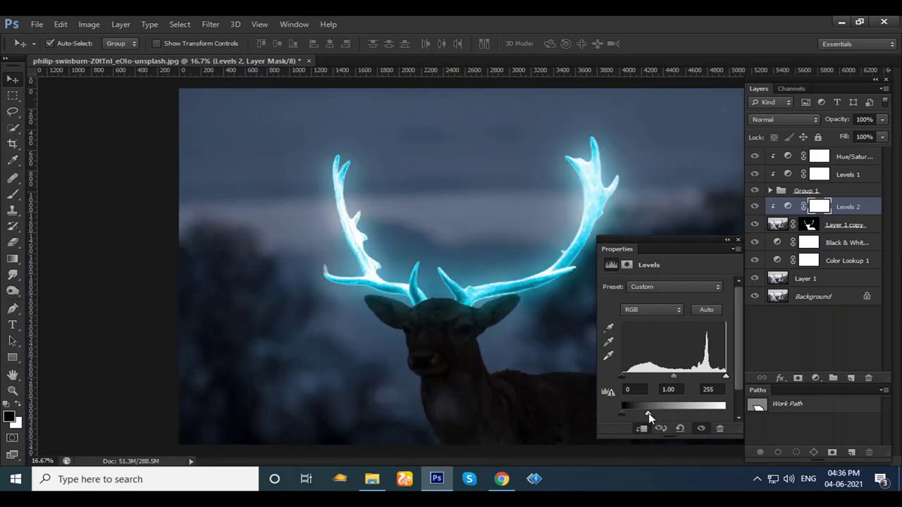
Lower the Levels 2 output white and set midtones to 0.76 to darken the deer.
mouse_move(649, 412)
left_mouse_down()
mouse_move(680, 415)
mouse_move(639, 421)
left_mouse_up()
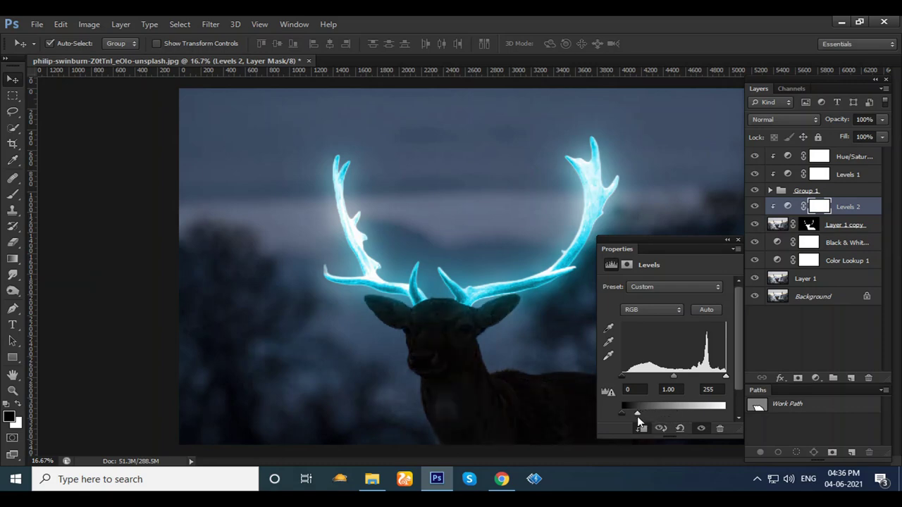
left_click_drag(639, 421, 638, 421)
left_click_drag(675, 378, 676, 378)
left_click_drag(680, 377, 675, 378)
left_click(738, 240)
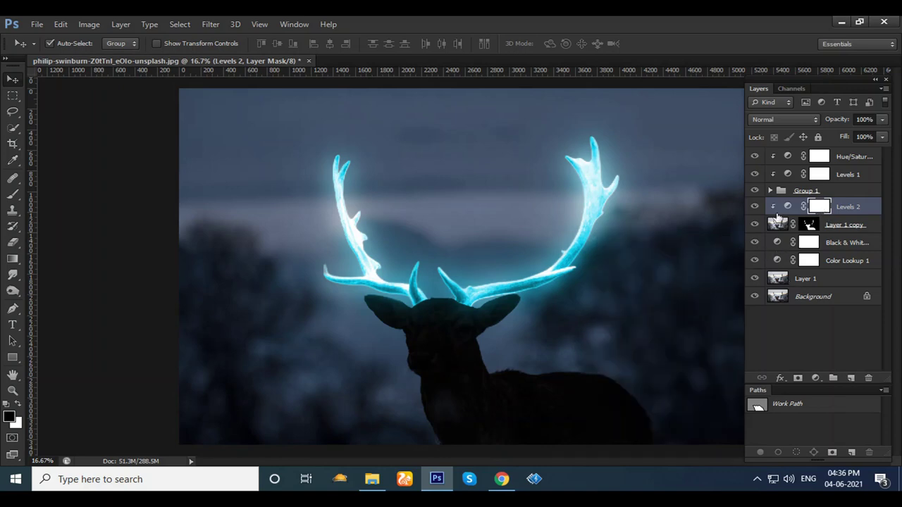
left_click(120, 24)
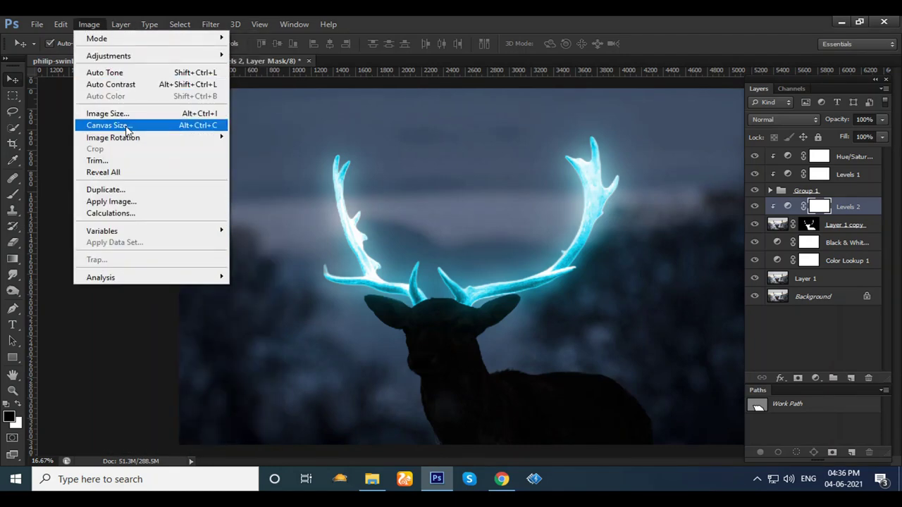
mouse_move(109, 55)
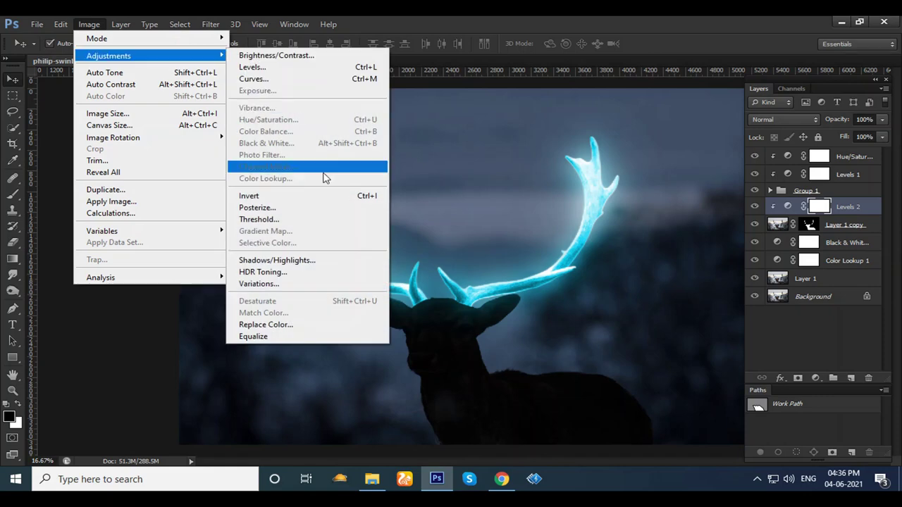
Invert the Levels 2 mask and set up a white brush at reduced opacity.
left_click(330, 200)
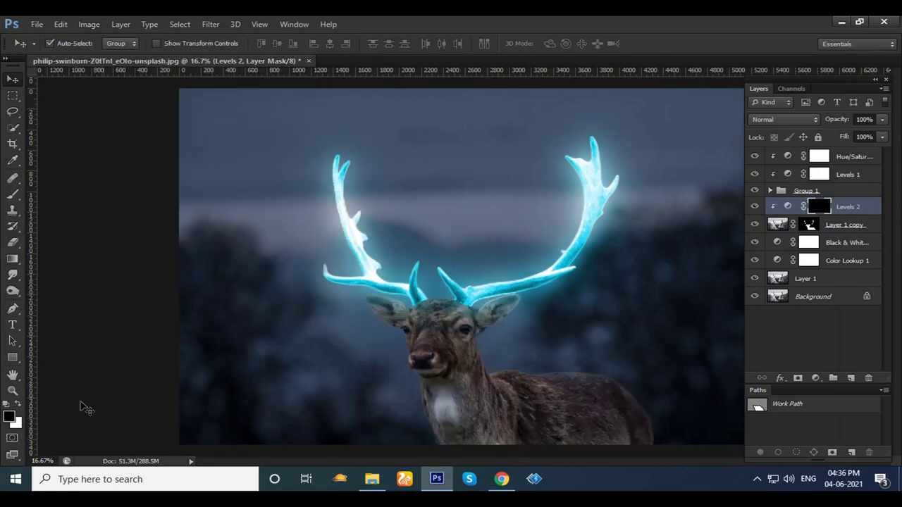
left_click(19, 405)
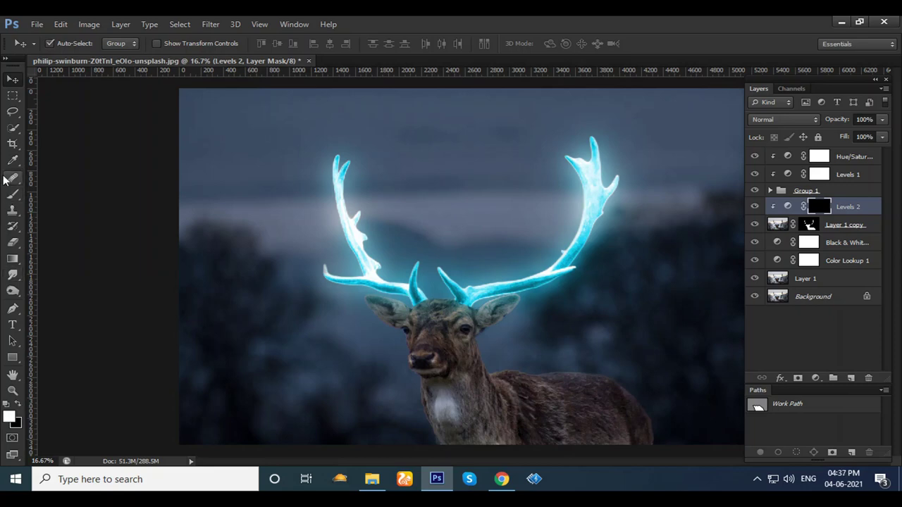
left_click(13, 194)
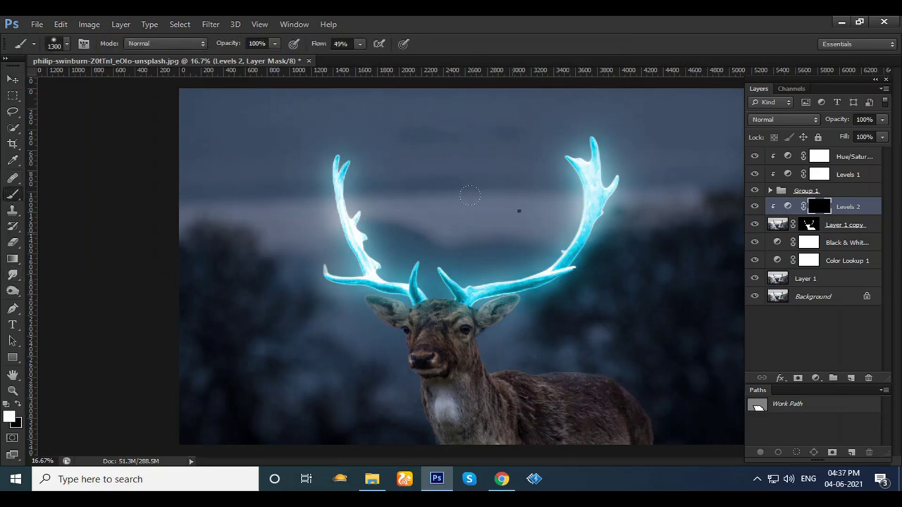
right_click(519, 210)
mouse_move(623, 242)
left_mouse_down()
mouse_move(592, 241)
mouse_move(644, 247)
left_mouse_up()
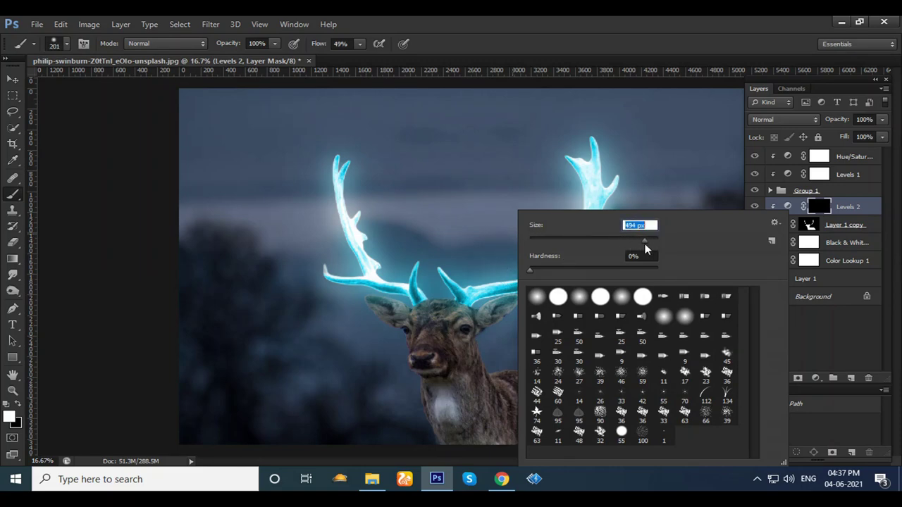
left_click(666, 31)
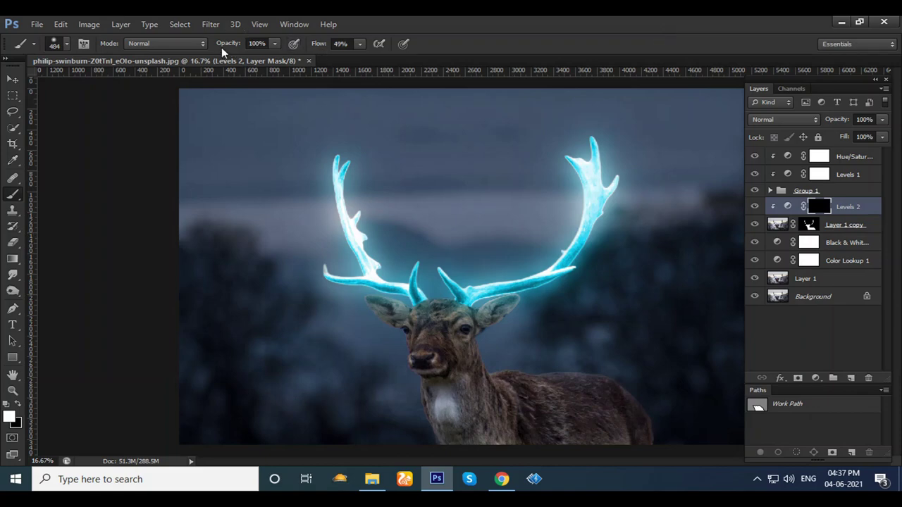
left_click_drag(228, 47, 209, 49)
Paint the darkening back over the deer's chest, body and head on the mask.
key("bracketright")
key("bracketright")
key("bracketright")
key("bracketright")
mouse_move(412, 368)
left_mouse_down()
mouse_move(620, 423)
mouse_move(386, 333)
left_mouse_up()
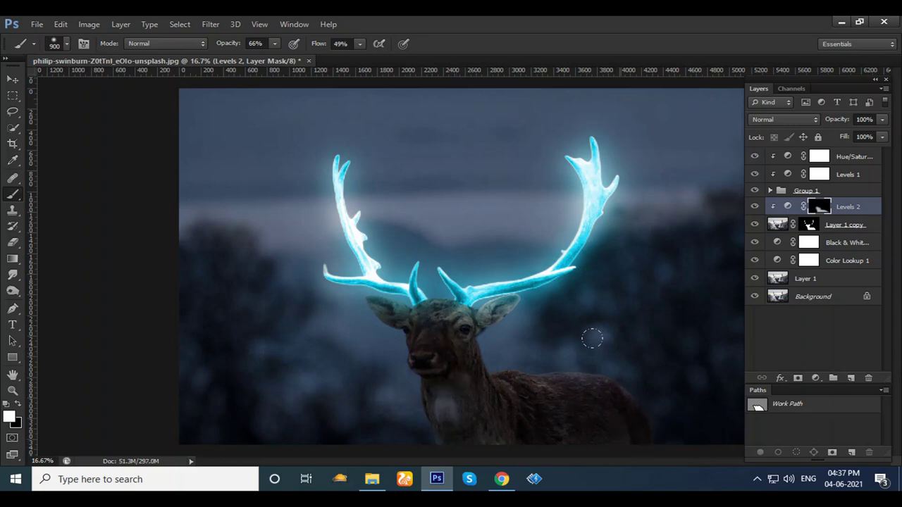
left_click_drag(231, 47, 213, 48)
left_click_drag(425, 389, 458, 419)
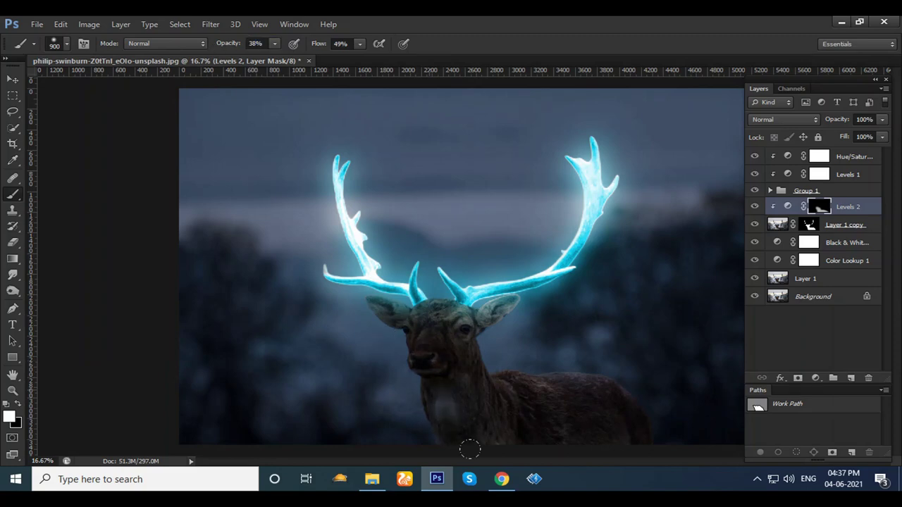
mouse_move(618, 422)
left_mouse_down()
mouse_move(387, 396)
mouse_move(519, 428)
mouse_move(628, 409)
mouse_move(432, 386)
left_mouse_up()
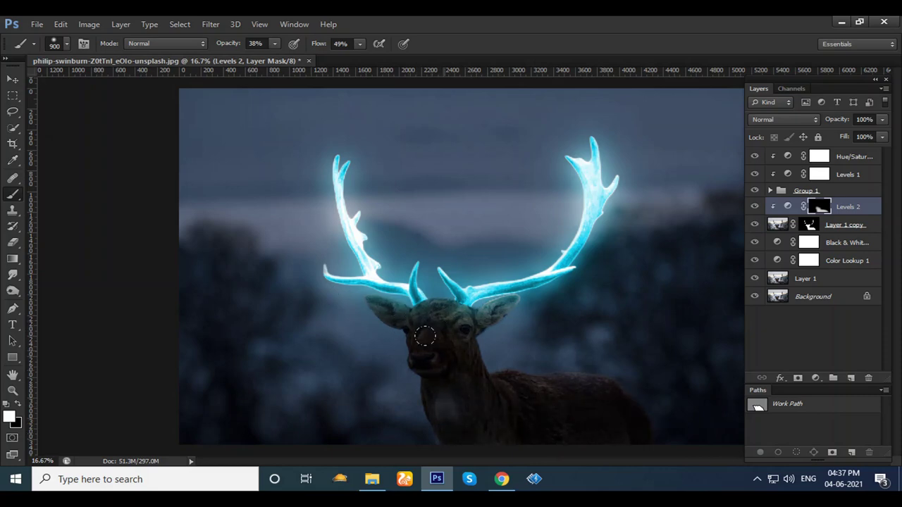
left_click_drag(396, 369, 404, 378)
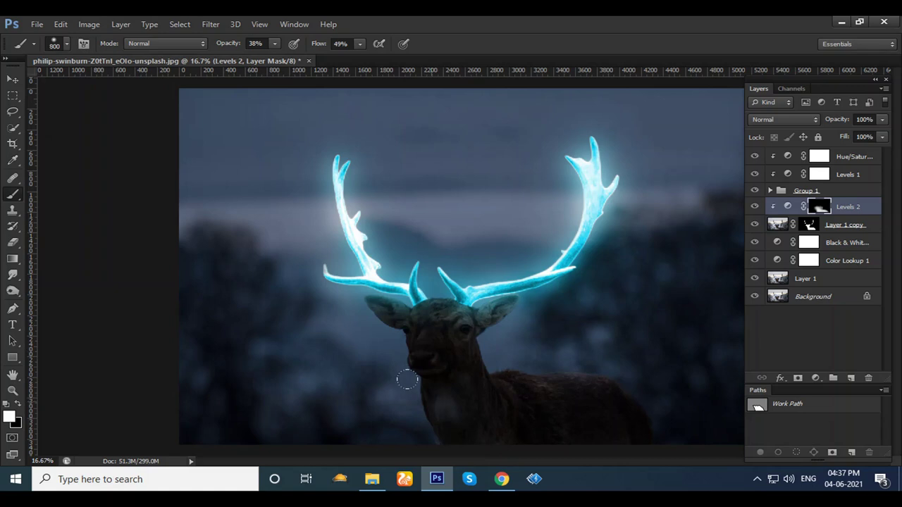
key("bracketleft")
key("bracketleft")
key("bracketleft")
key("bracketright")
left_click_drag(395, 317, 460, 317)
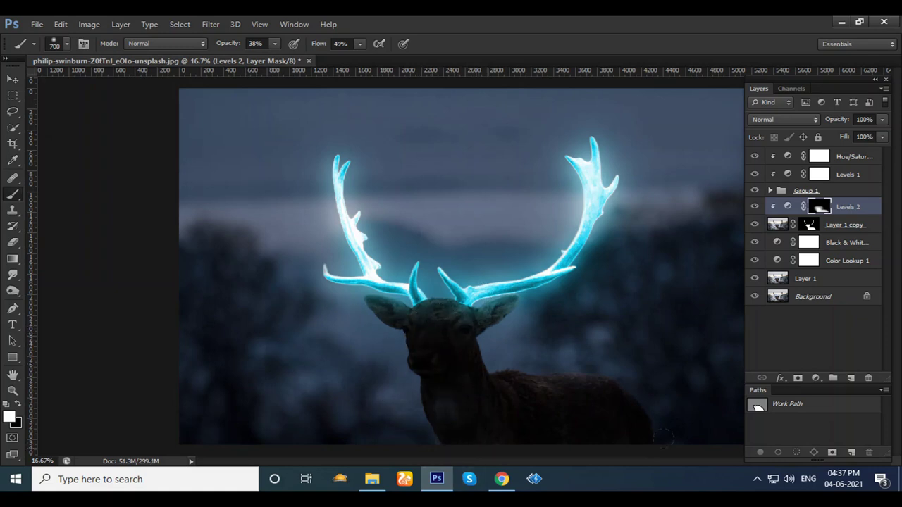
left_click(19, 404)
left_click_drag(228, 46, 214, 46)
Resize the black brush to 500 and set it to 14% opacity and 25% flow.
key("bracketleft")
key("bracketleft")
key("bracketright")
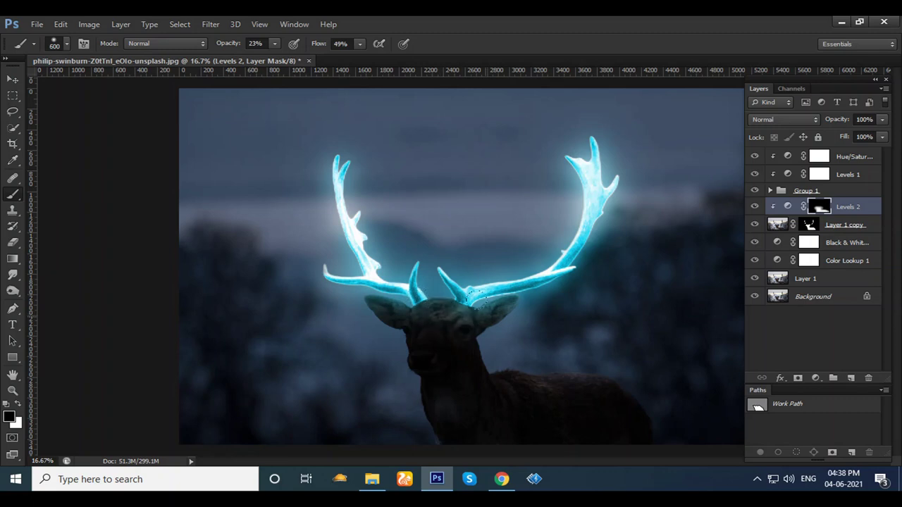
key("bracketleft")
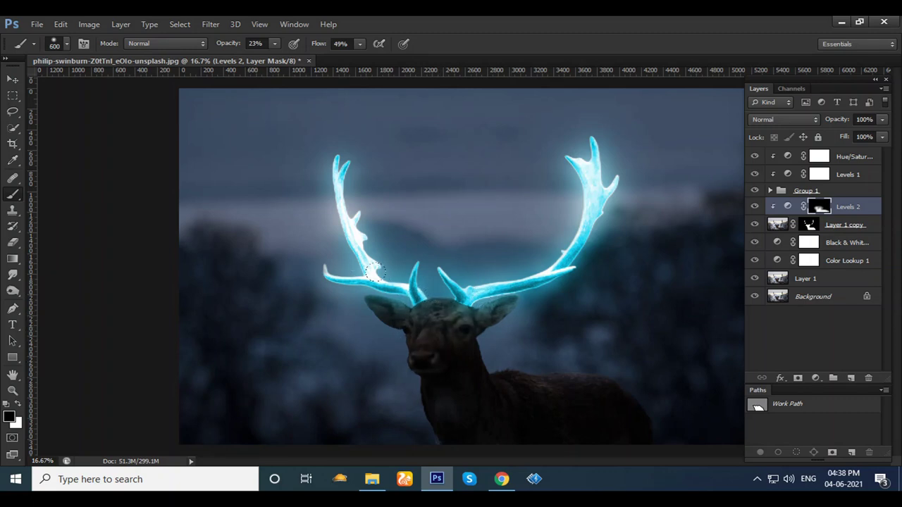
key("bracketright")
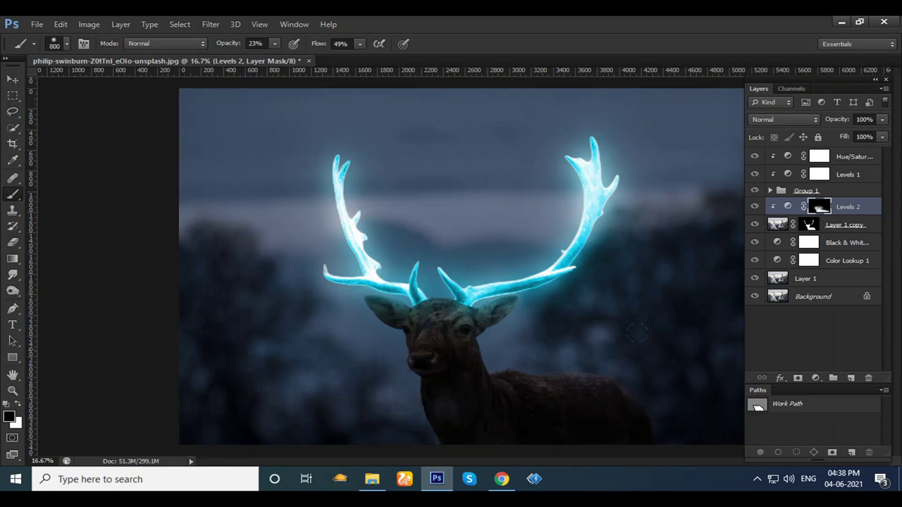
key("bracketright")
key("bracketright")
key("bracketleft")
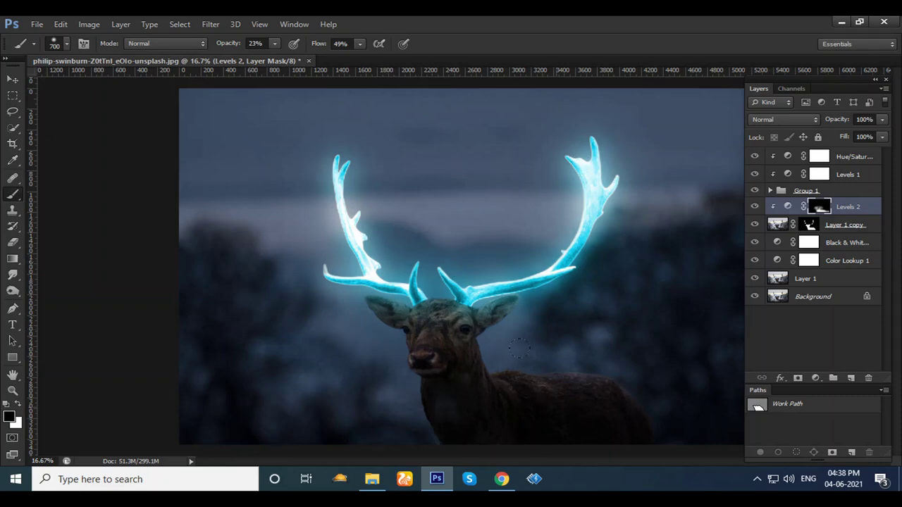
left_click_drag(229, 46, 222, 47)
key("bracketleft")
left_click_drag(315, 44, 299, 45)
Duplicate Hue/Saturation 1, move the copy above Levels 2 and clip it to the deer.
left_click(824, 159)
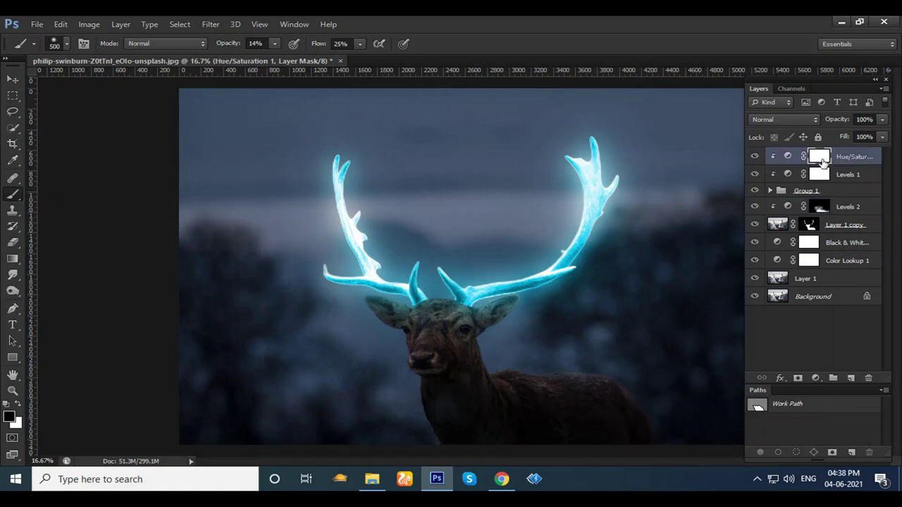
left_click_drag(823, 160, 851, 379)
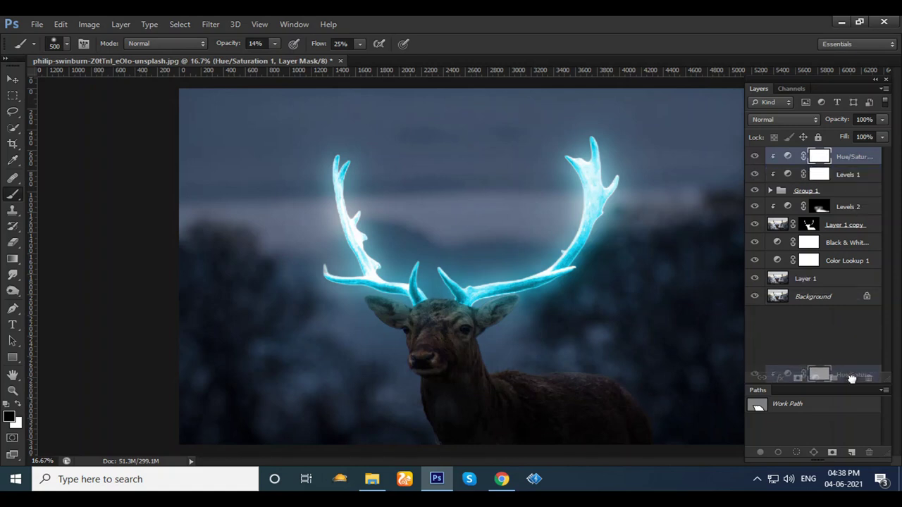
left_click_drag(851, 160, 858, 211)
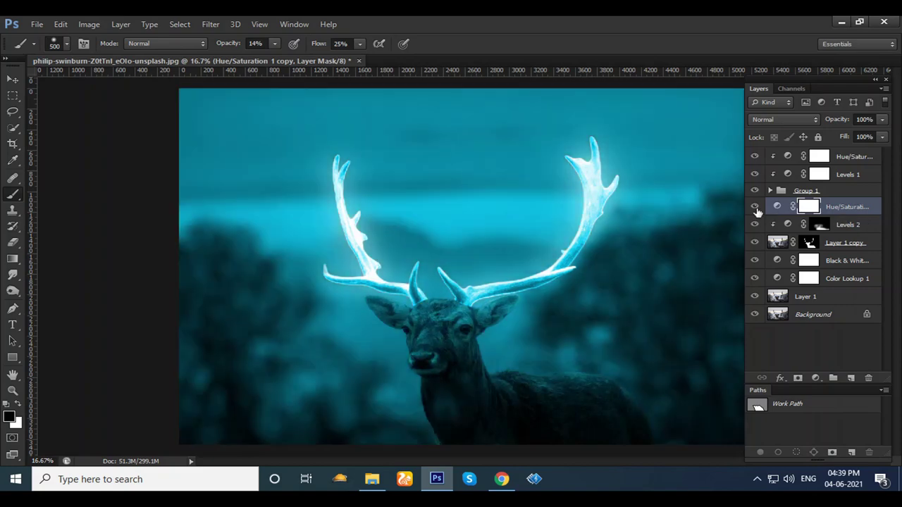
double_click(777, 205)
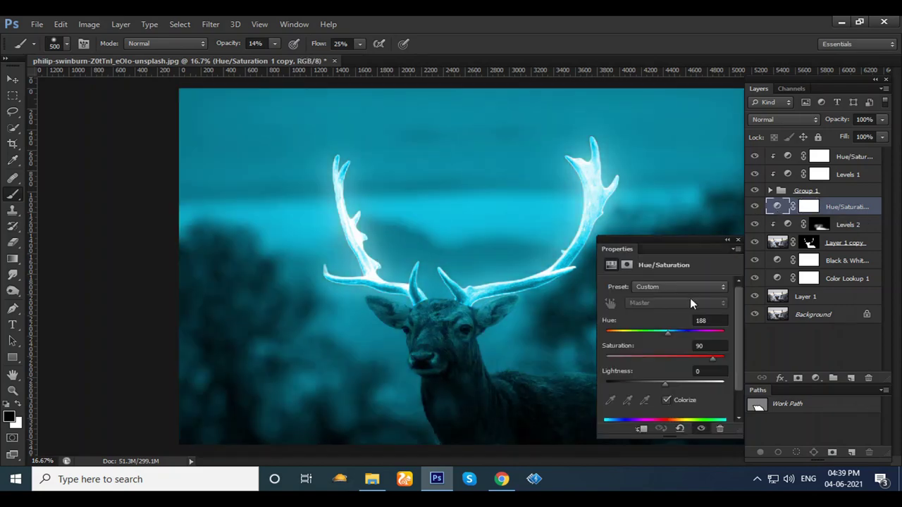
left_click(641, 429)
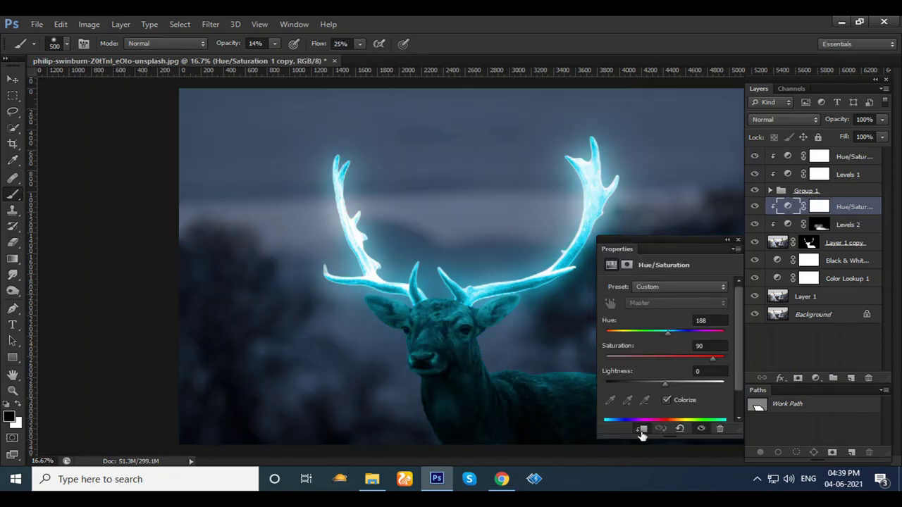
left_click(738, 240)
Invert the copy's mask to black so the deer shows its natural brown.
left_click(818, 208)
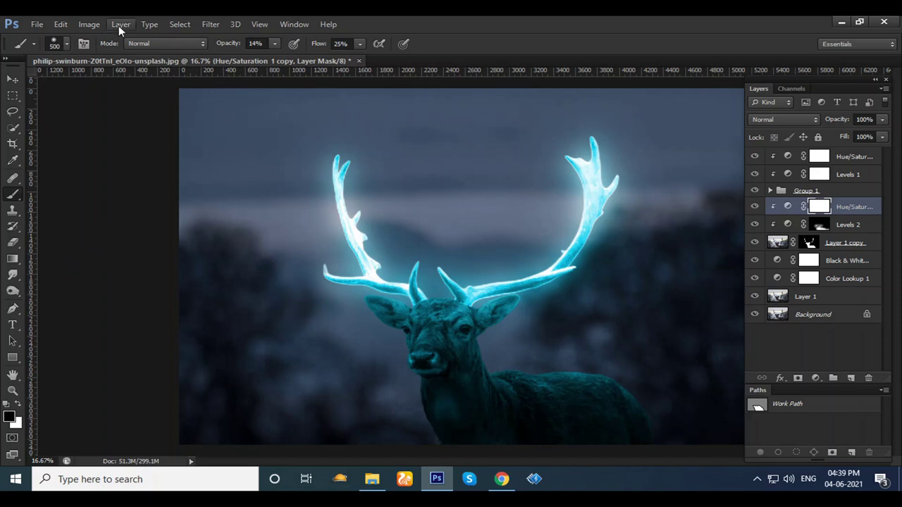
left_click(86, 25)
mouse_move(108, 55)
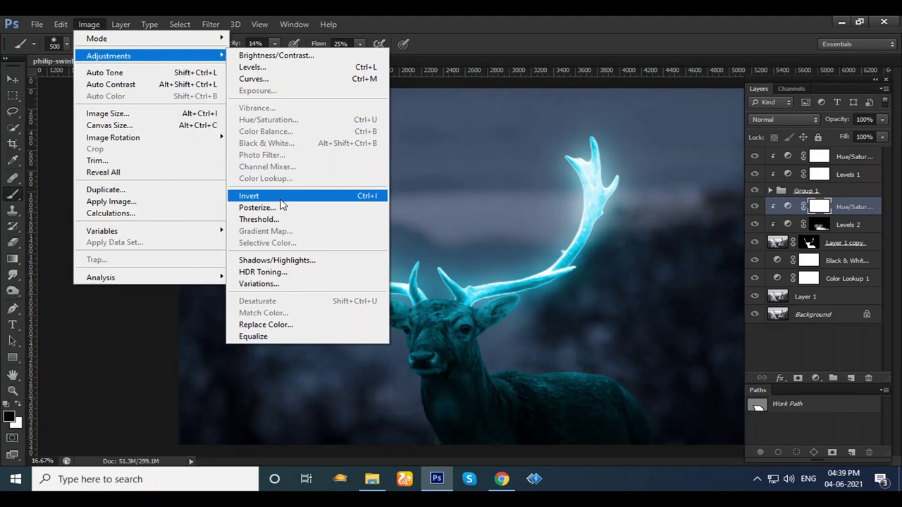
left_click(280, 200)
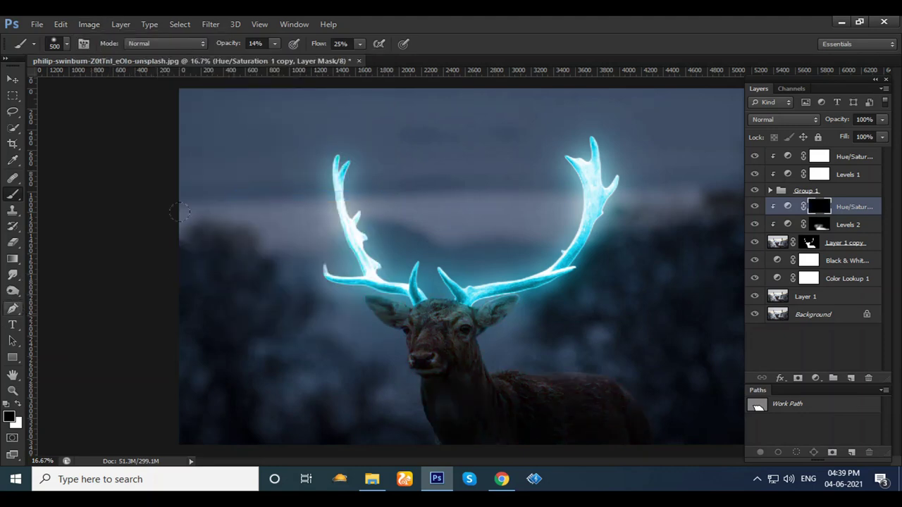
Paint the teal tint onto the antler bases, face and back of the deer.
left_click_drag(230, 47, 256, 50)
left_click(19, 404)
left_click_drag(386, 303, 426, 299)
left_click_drag(488, 298, 451, 358)
mouse_move(513, 380)
left_mouse_down()
mouse_move(589, 379)
mouse_move(656, 399)
left_mouse_up()
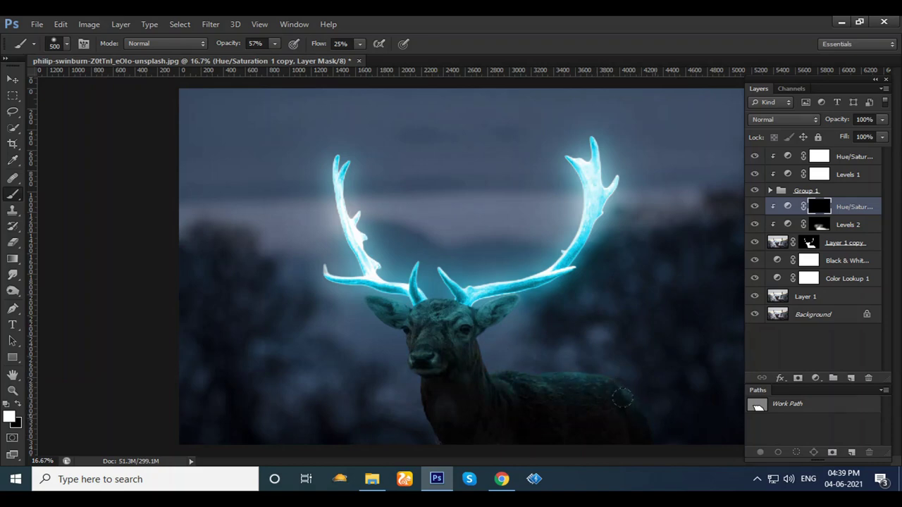
left_click_drag(646, 426, 569, 383)
Adjust the brush and toggle the Hue/Saturation copy on and off to compare the tint.
left_click_drag(228, 46, 202, 46)
key("bracketright")
key("bracketright")
left_click(18, 404)
left_click(17, 405)
left_click(754, 206)
left_click(755, 205)
left_click(755, 206)
left_click(755, 206)
Drag the 1200px-Hyades star image from File Explorer into the deer document.
left_click(851, 157)
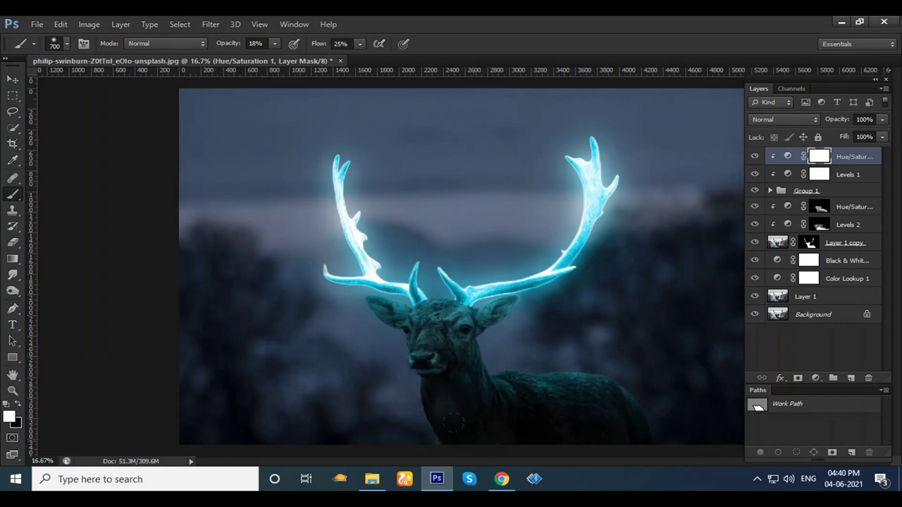
left_click(372, 485)
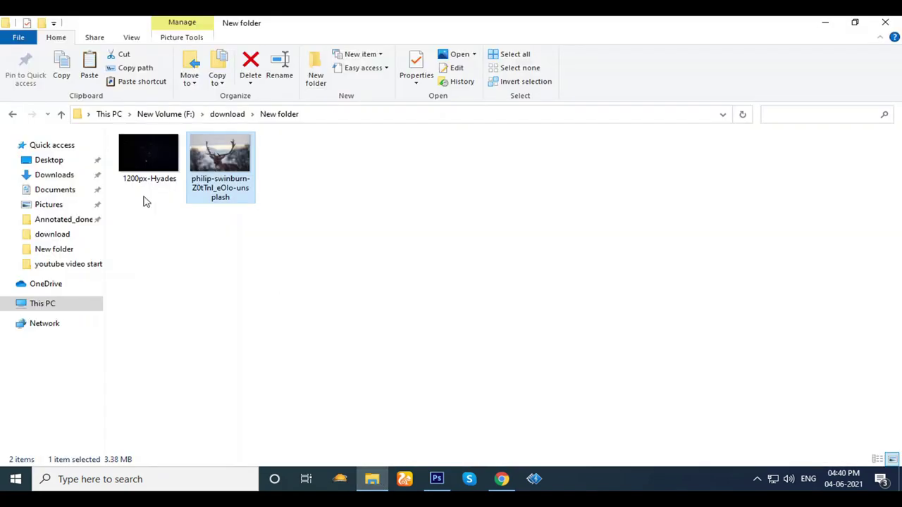
left_click_drag(139, 153, 445, 485)
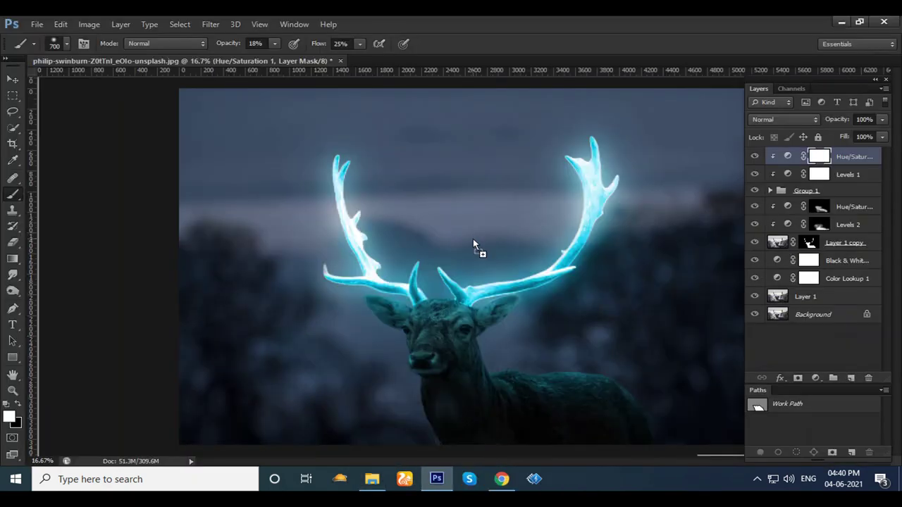
left_click_drag(445, 485, 473, 239)
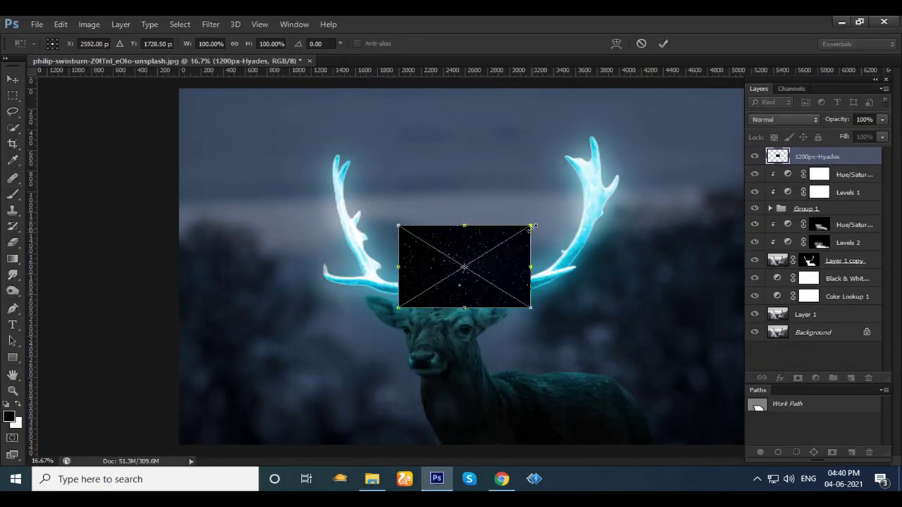
Enlarge and position the starfield image, then commit the placement.
left_click_drag(532, 227, 624, 166)
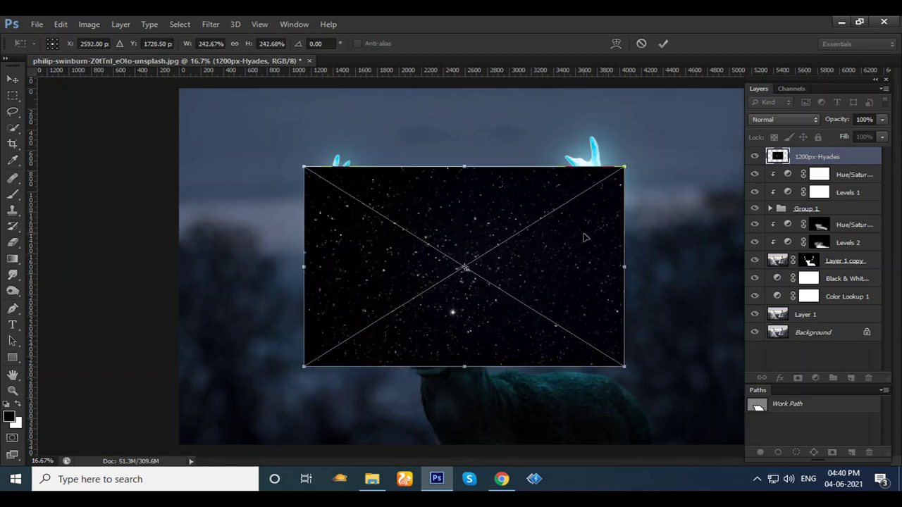
left_click_drag(584, 236, 594, 201)
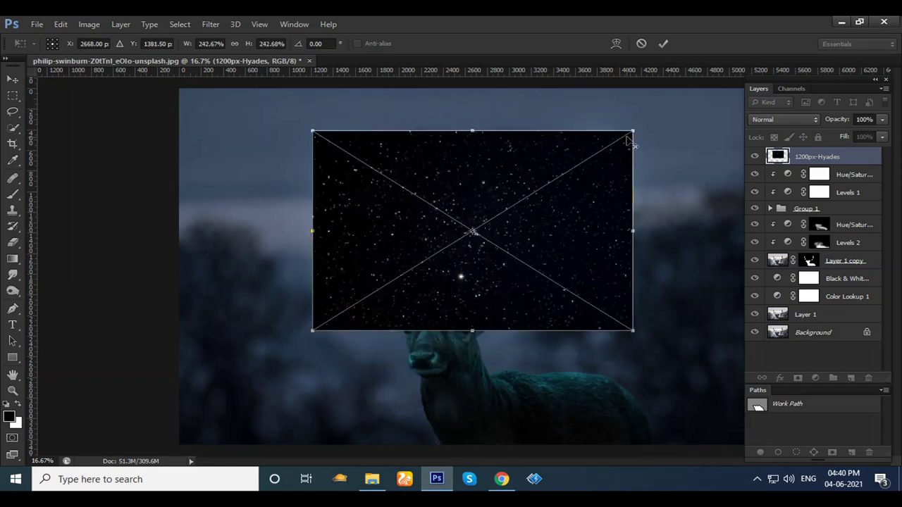
left_click_drag(632, 131, 649, 120)
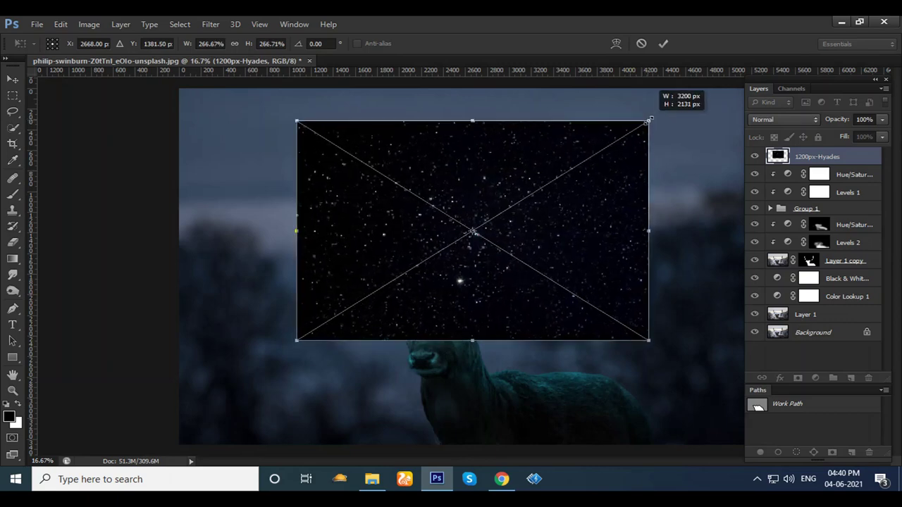
left_click_drag(610, 184, 594, 175)
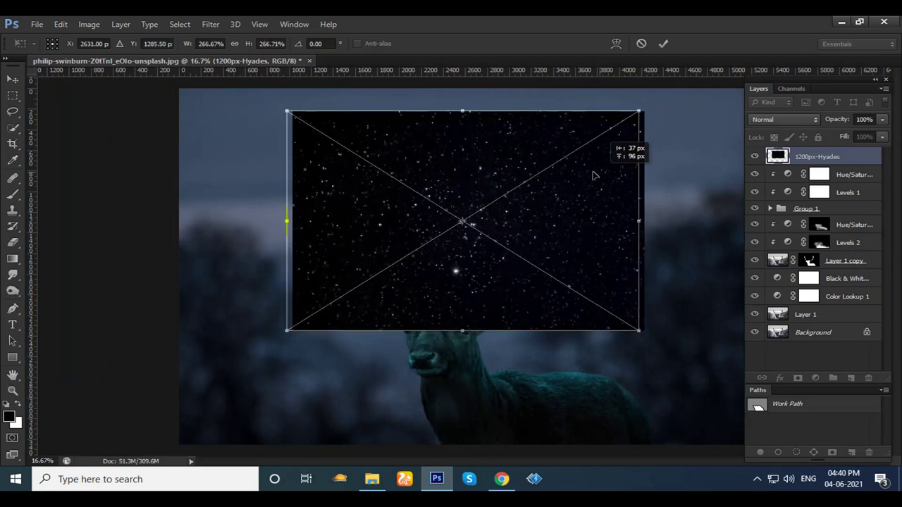
key("Return")
key("b")
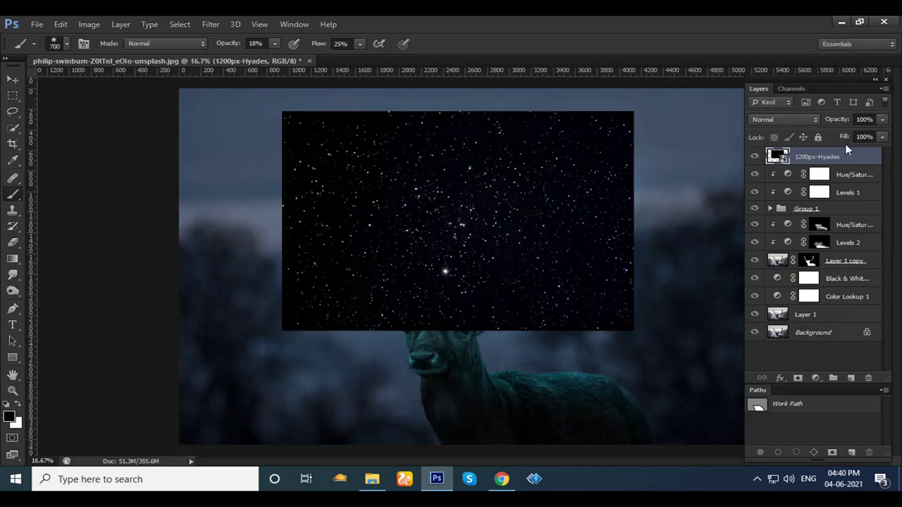
Rasterize the starfield, set it to Screen and hide it with an inverted black mask.
right_click(837, 156)
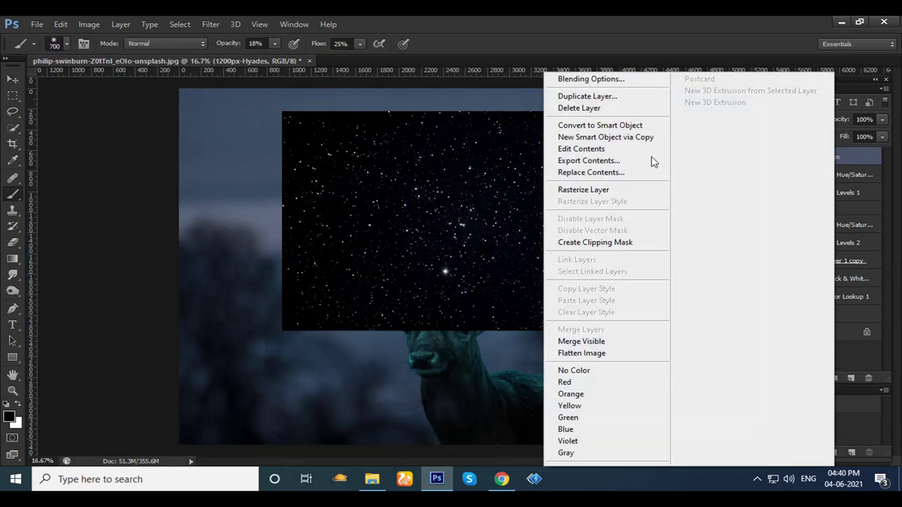
left_click(603, 190)
left_click(782, 119)
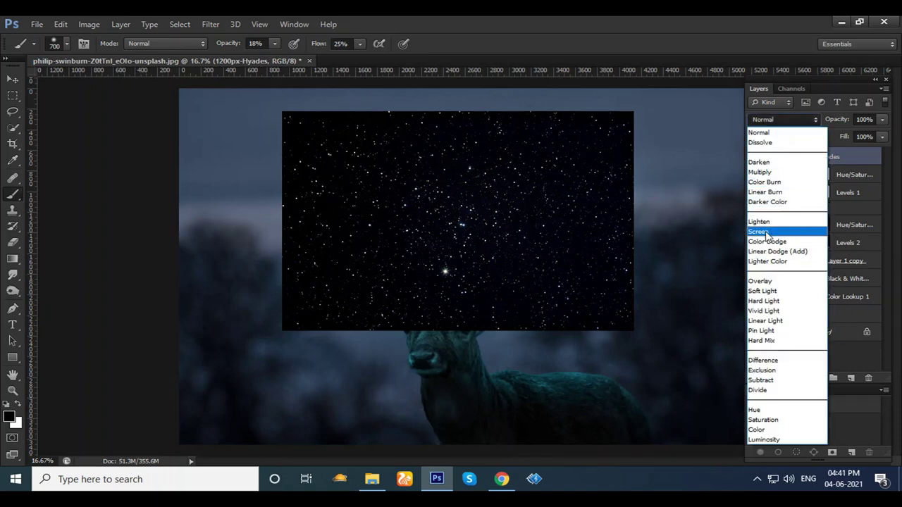
left_click(775, 232)
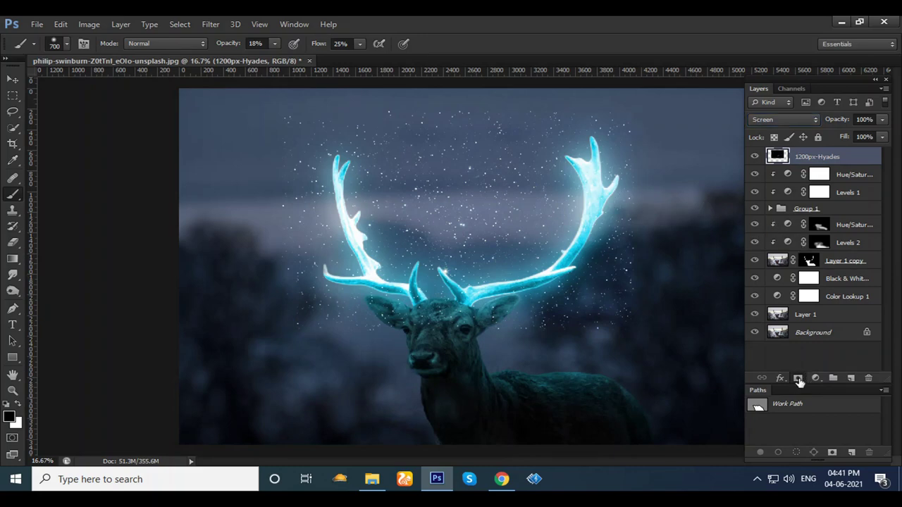
left_click(799, 379)
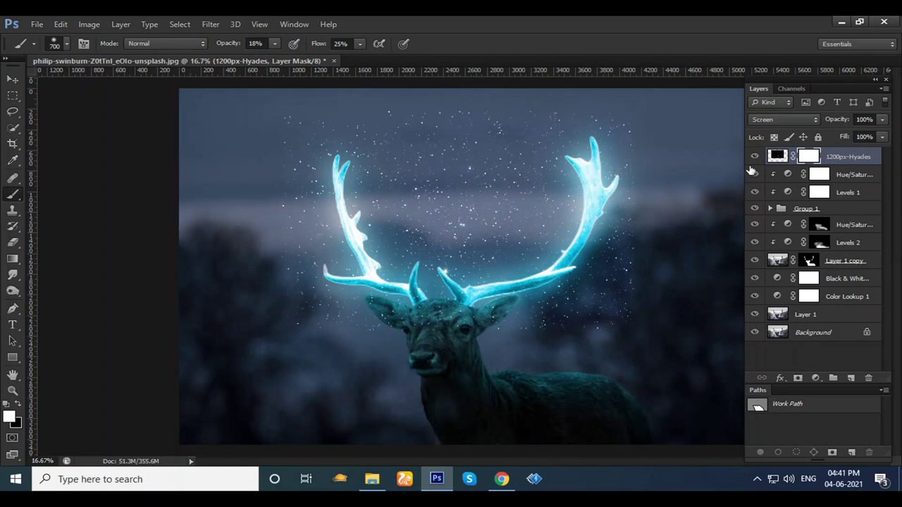
left_click(99, 23)
mouse_move(108, 55)
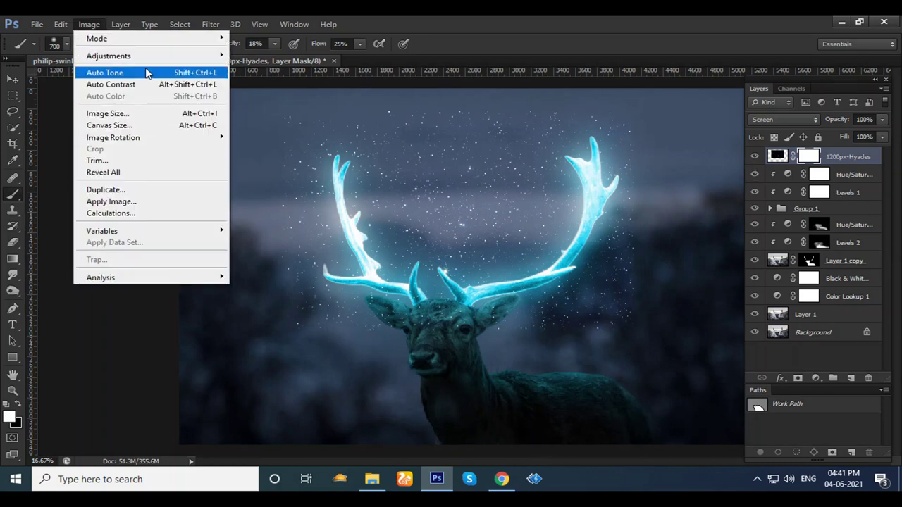
left_click(370, 196)
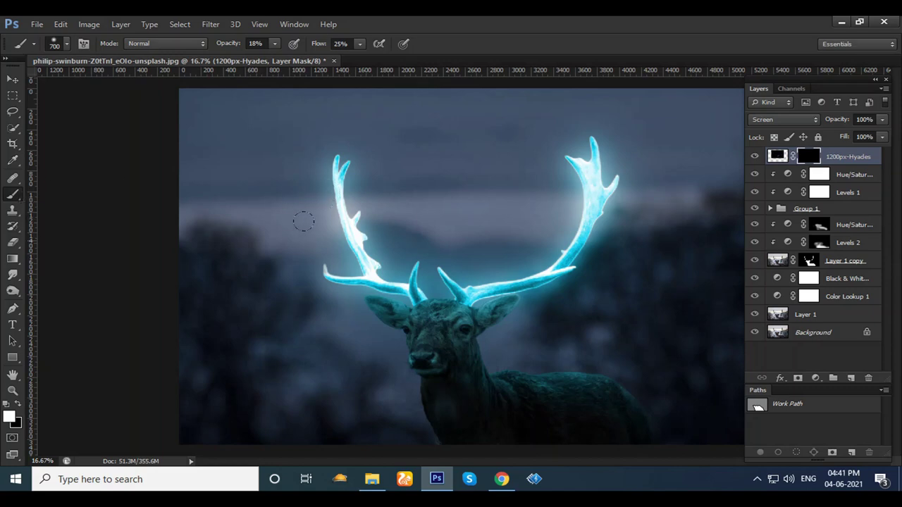
Set up a 370 px white brush at 100% opacity.
right_click(342, 186)
left_click(420, 215)
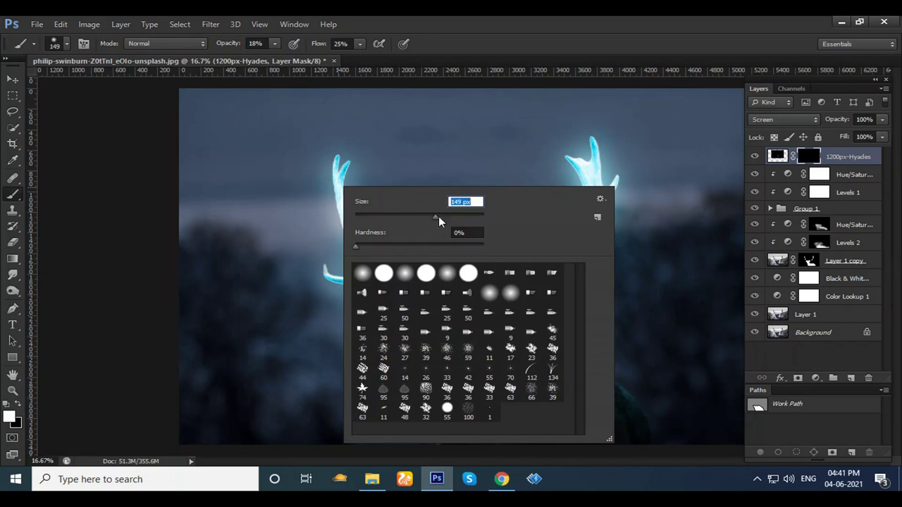
left_click_drag(442, 216, 446, 216)
left_click(459, 41)
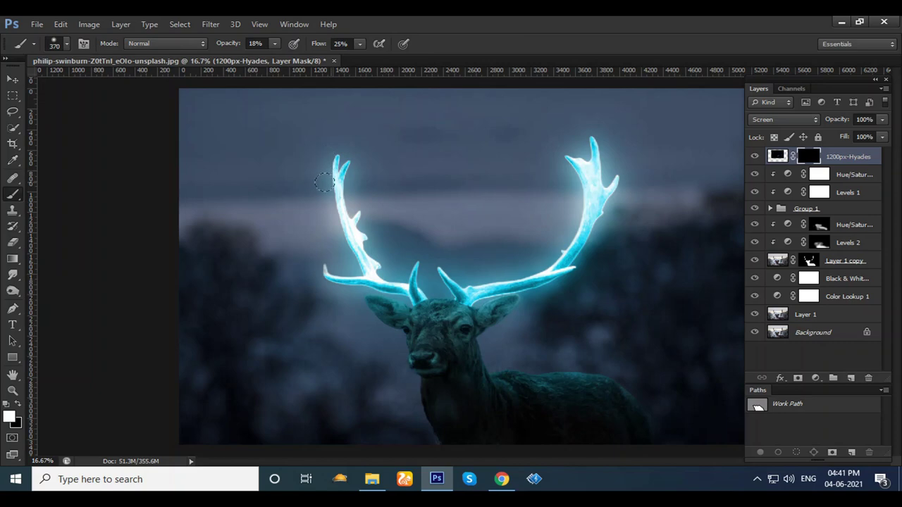
left_click(20, 405)
left_click(20, 404)
mouse_move(227, 46)
left_mouse_down()
mouse_move(362, 61)
mouse_move(331, 45)
left_mouse_up()
Paint stars back in along both antlers through the starfield mask.
left_click_drag(323, 145, 333, 220)
mouse_move(333, 220)
left_mouse_down()
mouse_move(339, 163)
mouse_move(456, 290)
mouse_move(556, 231)
mouse_move(579, 137)
mouse_move(595, 148)
mouse_move(584, 132)
mouse_move(610, 166)
mouse_move(591, 222)
mouse_move(529, 290)
mouse_move(497, 295)
mouse_move(476, 276)
mouse_move(423, 286)
mouse_move(420, 269)
mouse_move(379, 293)
mouse_move(398, 303)
mouse_move(323, 282)
mouse_move(316, 263)
mouse_move(337, 264)
mouse_move(310, 258)
mouse_move(366, 280)
mouse_move(330, 260)
mouse_move(362, 281)
mouse_move(327, 234)
mouse_move(332, 167)
mouse_move(351, 268)
mouse_move(332, 273)
mouse_move(445, 285)
mouse_move(372, 250)
mouse_move(343, 167)
left_mouse_up()
mouse_move(610, 198)
left_mouse_down()
mouse_move(624, 217)
mouse_move(553, 280)
mouse_move(344, 228)
mouse_move(310, 148)
mouse_move(335, 254)
mouse_move(353, 264)
mouse_move(592, 266)
left_mouse_up()
Hide some sparkles beside the left antler by painting black at 60% opacity.
left_click(18, 407)
left_click_drag(237, 46, 219, 45)
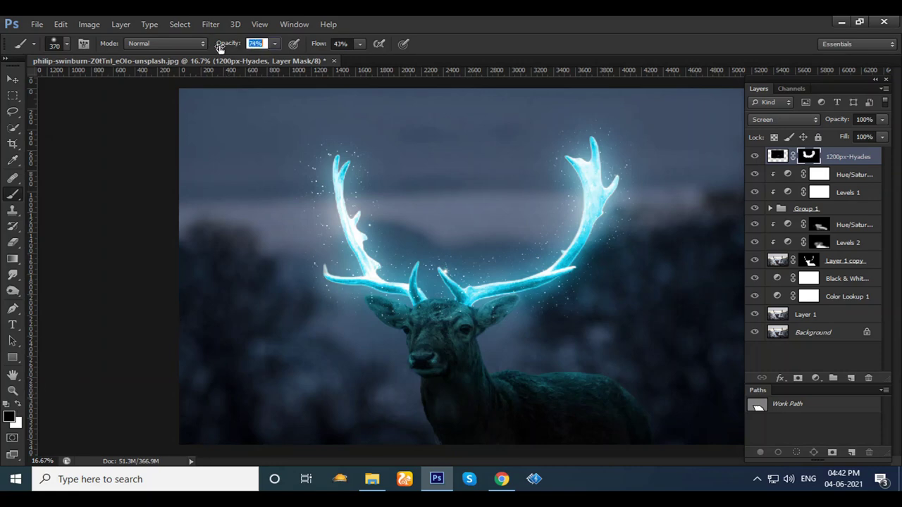
key("6")
left_click_drag(311, 212, 317, 241)
Restore sparkles beside the left antler by painting white with a larger brush.
key("bracketright")
key("bracketright")
key("bracketleft")
key("x")
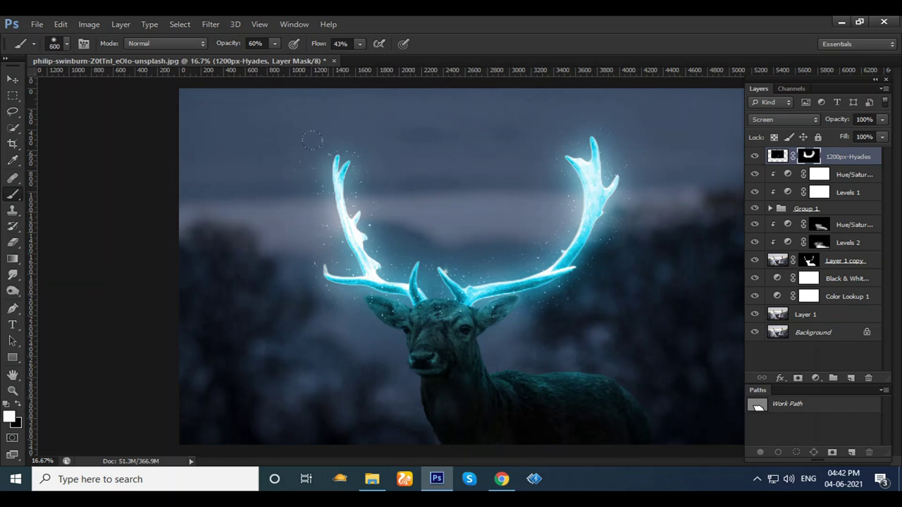
key("bracketright")
left_click_drag(327, 122, 366, 281)
Add a Levels adjustment layer clipped to the 1200px-Hyades starfield layer.
key("x")
left_click(815, 379)
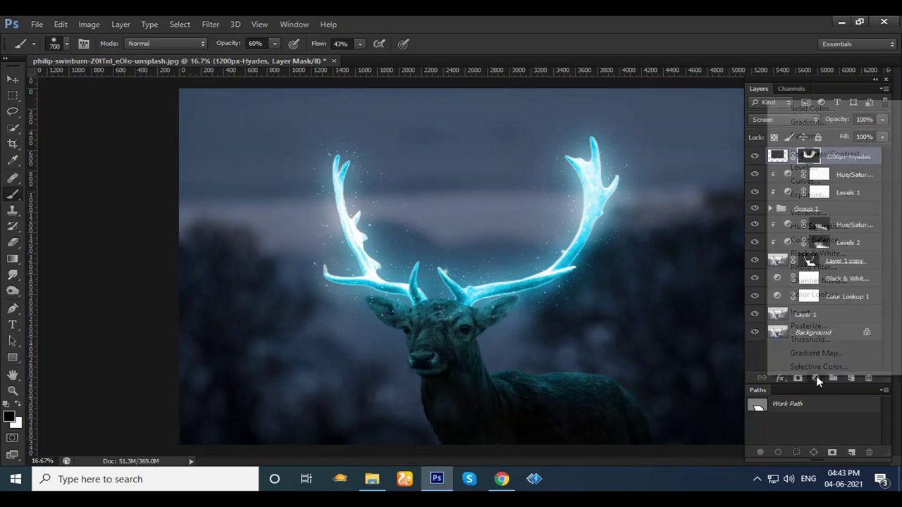
left_click(815, 171)
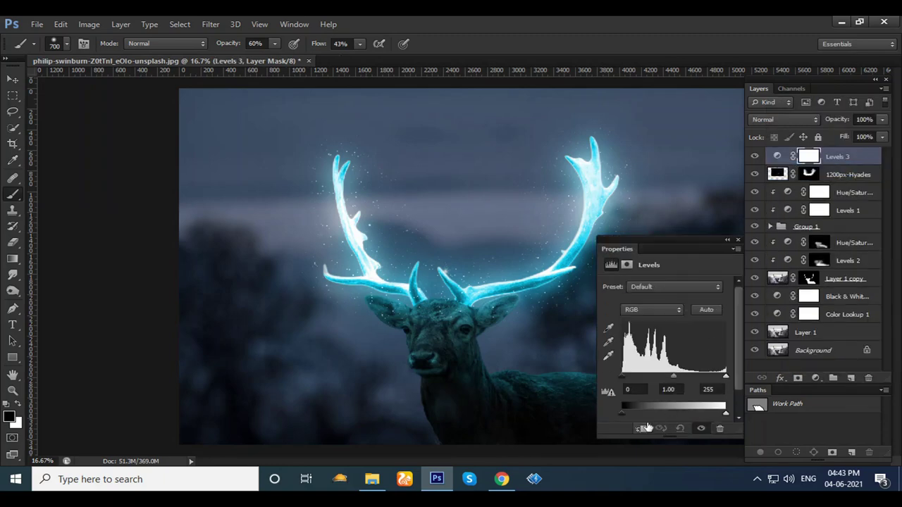
left_click(643, 427)
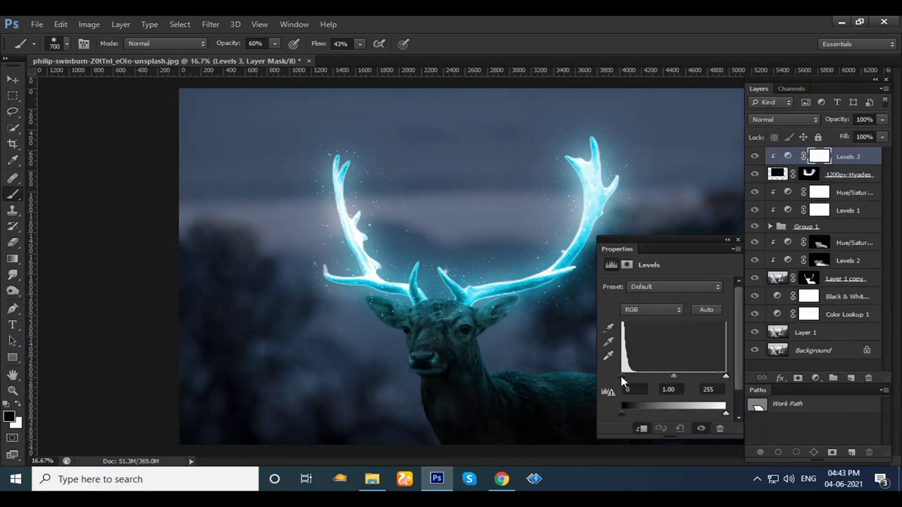
Set the Levels input black point to 40 and white point to 190 to intensify the stars.
left_click_drag(621, 375, 641, 375)
left_click_drag(701, 379, 714, 380)
left_click_drag(659, 381, 668, 382)
mouse_move(720, 392)
left_mouse_down()
mouse_move(689, 392)
mouse_move(708, 388)
left_mouse_up()
left_click_drag(642, 379, 631, 377)
mouse_move(640, 379)
left_mouse_down()
mouse_move(676, 379)
mouse_move(616, 373)
mouse_move(642, 376)
left_mouse_up()
left_click_drag(710, 381, 699, 377)
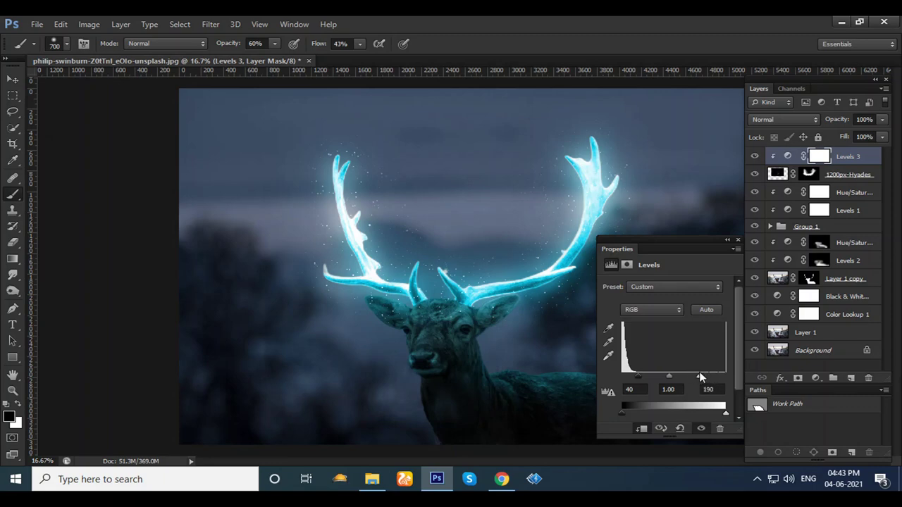
left_click(738, 240)
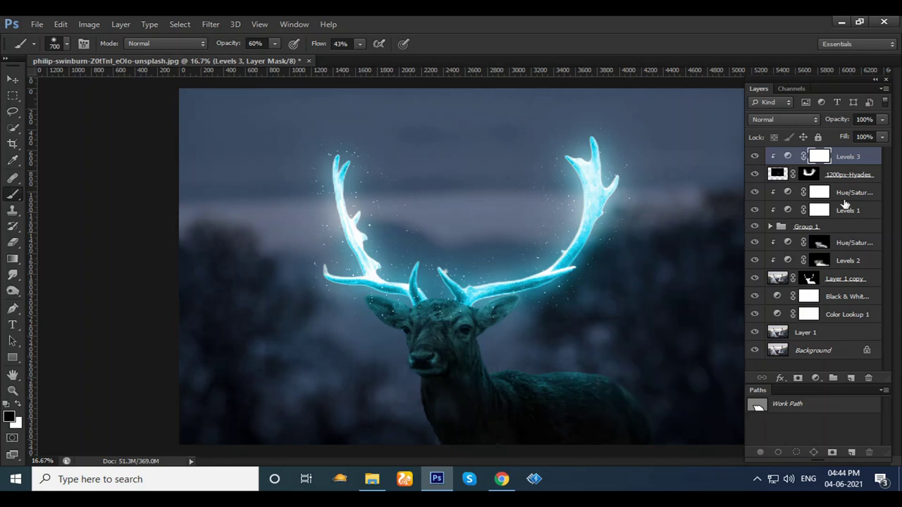
Stamp all layers from Levels 3 to Background into a new top layer named 'done'.
left_click(862, 163)
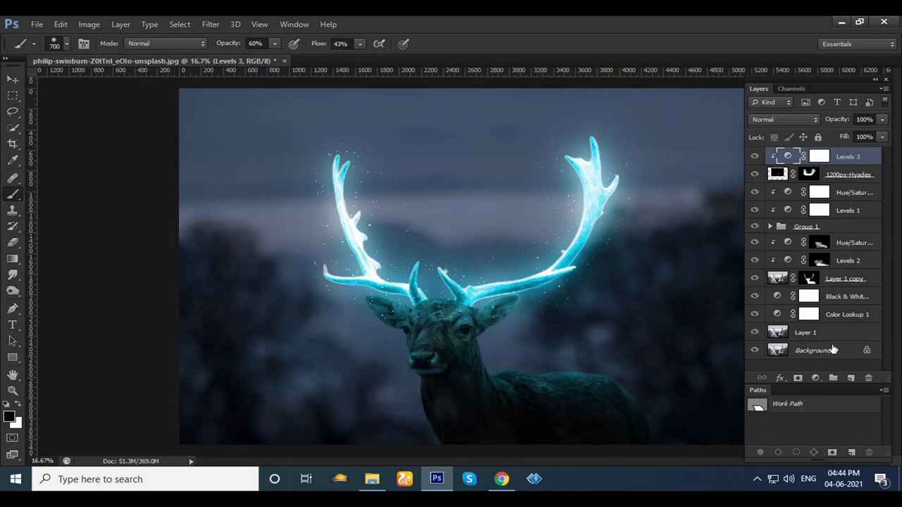
left_click(832, 349, "shift")
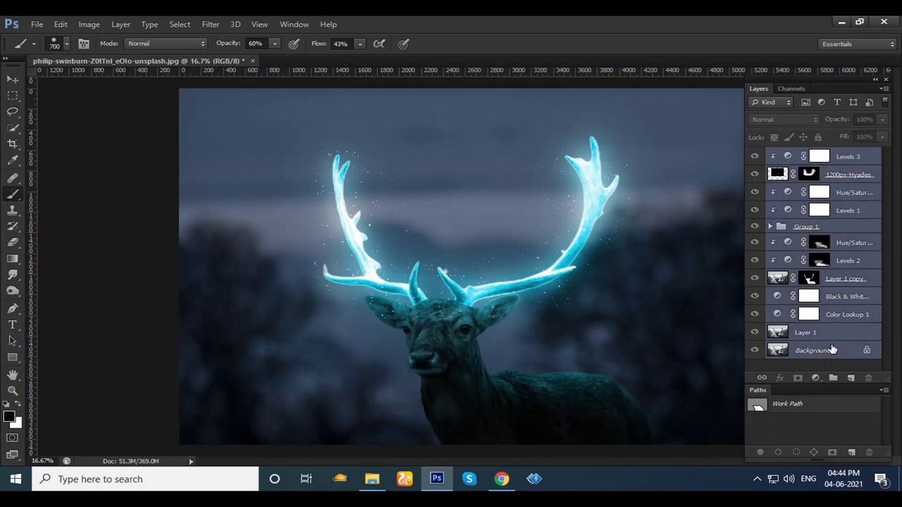
mouse_move(832, 349)
left_mouse_down()
mouse_move(840, 335)
mouse_move(803, 157)
left_mouse_up()
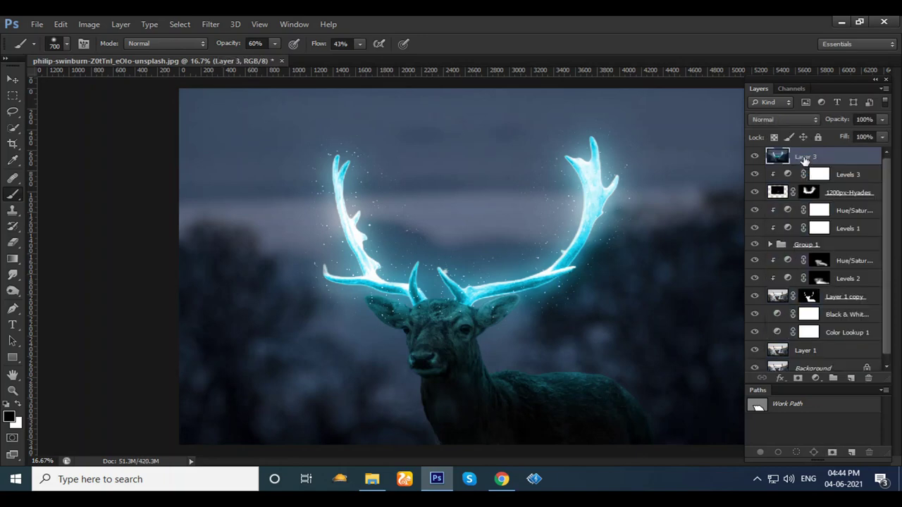
double_click(805, 156)
type("done")
key("Return")
Save the composition as done.tif with the default TIFF options.
key("ctrl+shift+s")
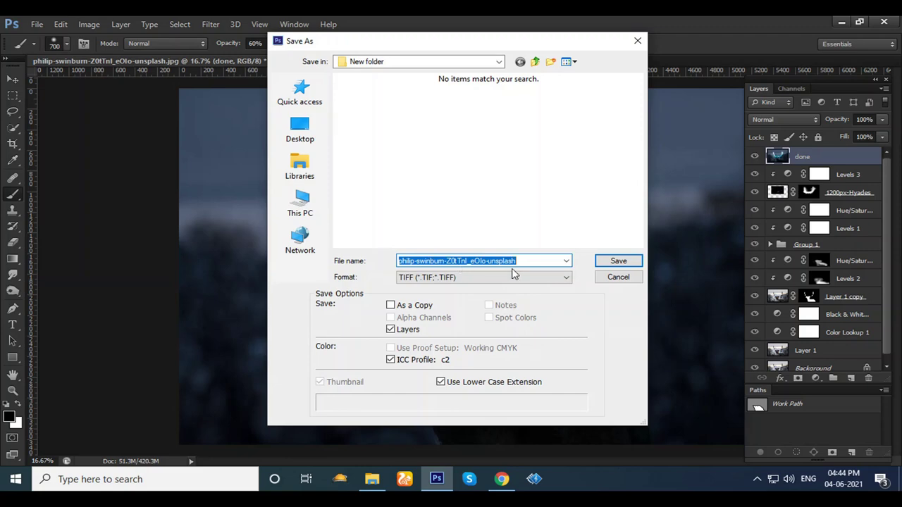
type("do")
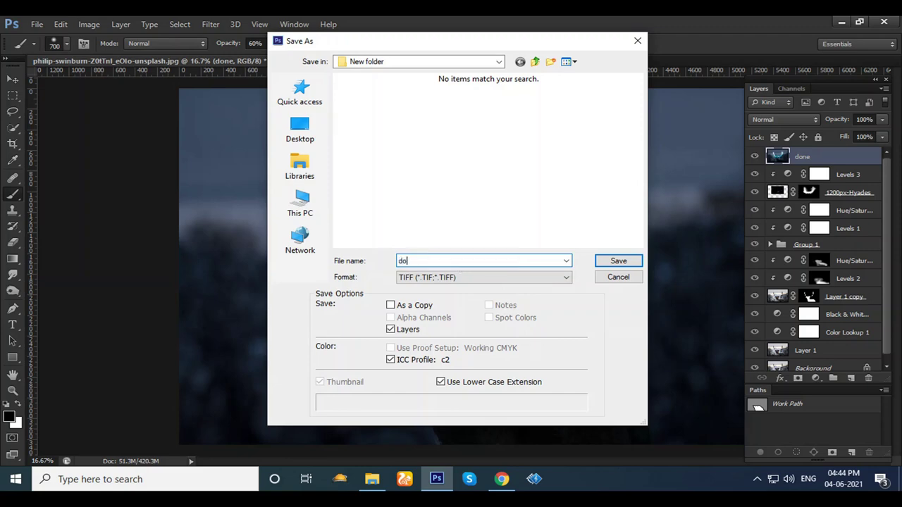
type("ne")
key("Return")
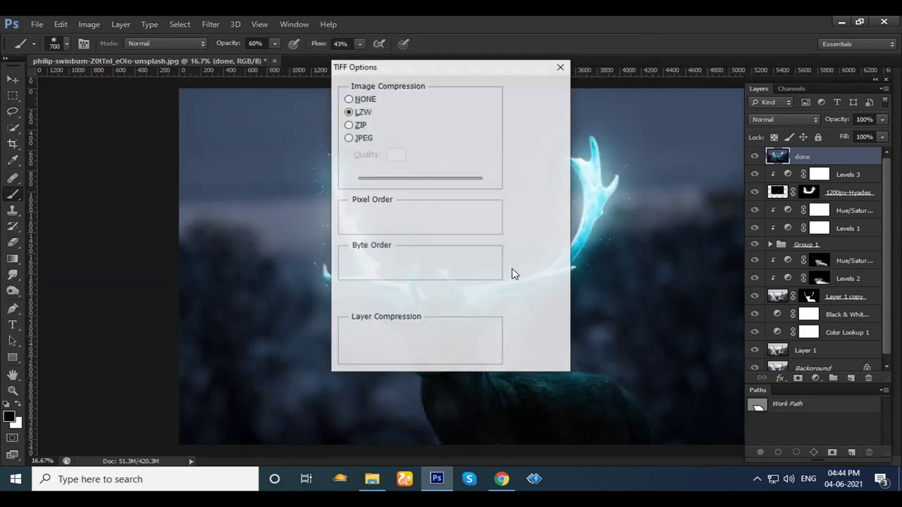
key("Return")
key("Return")
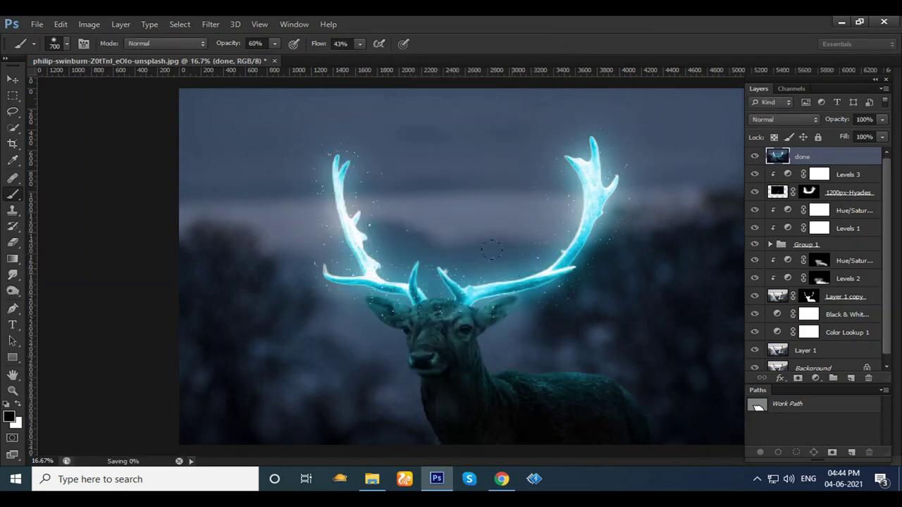
Save a JPEG copy, done.jpg, in the same folder at Quality 12 Maximum.
key("ctrl+shift+s")
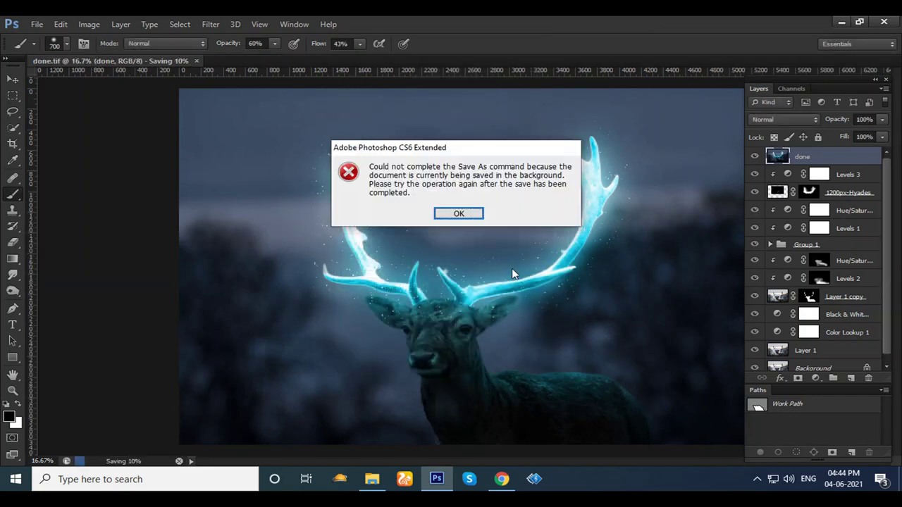
key("Return")
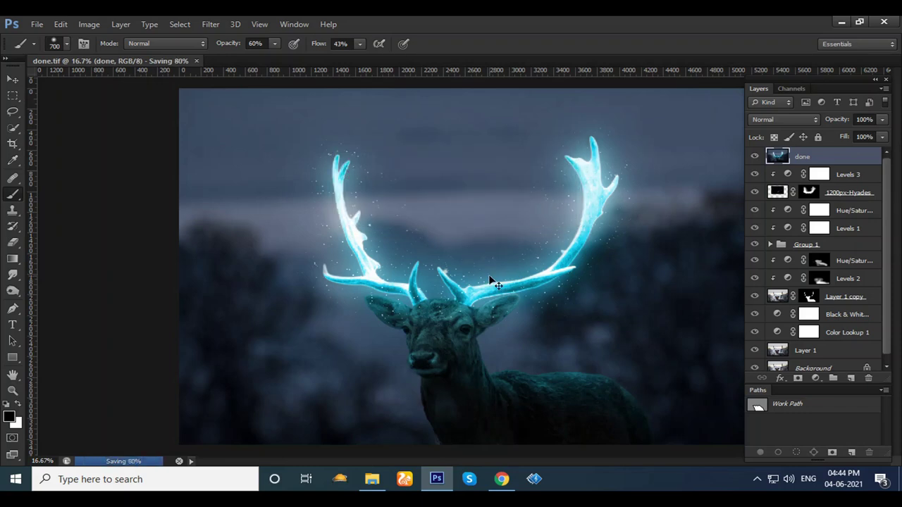
key("ctrl+shift+s")
left_click(467, 214)
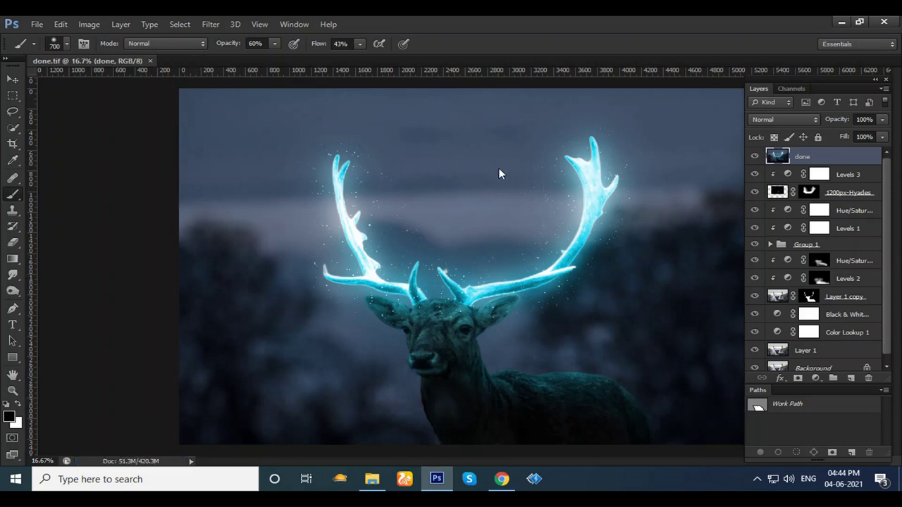
key("ctrl+shift+s")
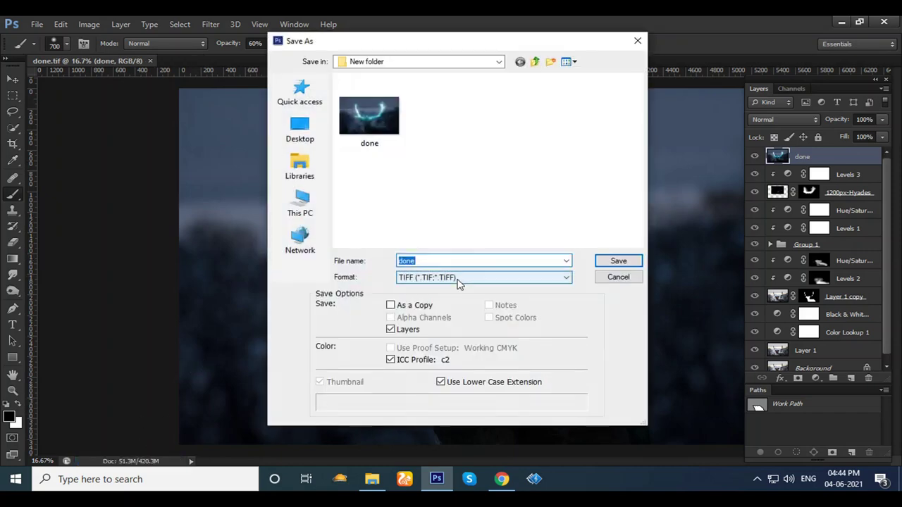
left_click(458, 280)
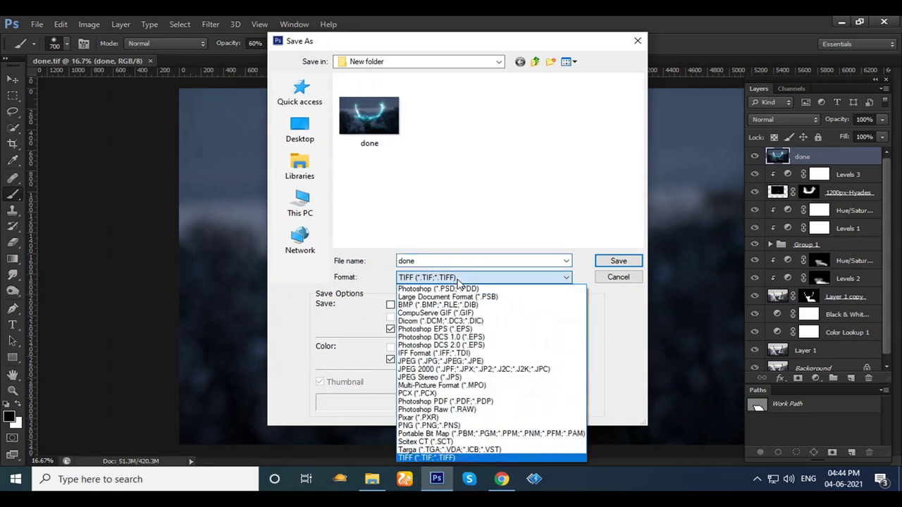
left_click(443, 362)
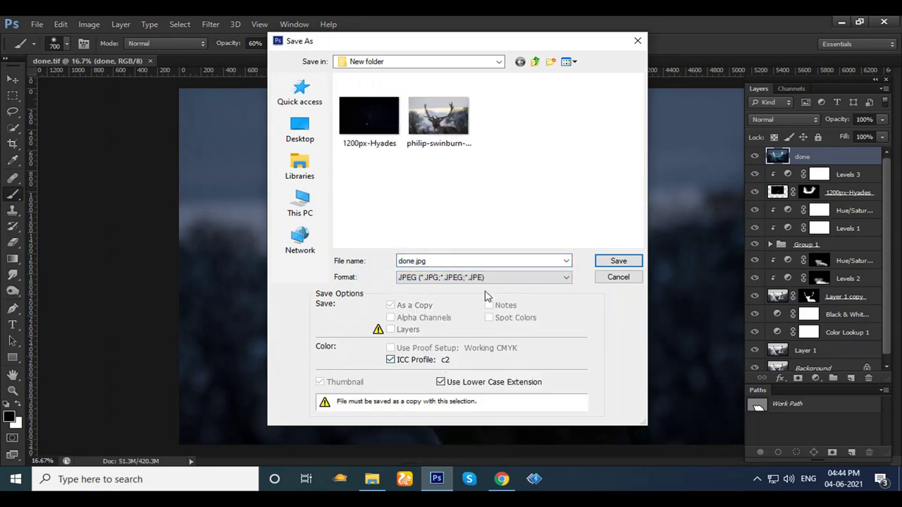
left_click(607, 262)
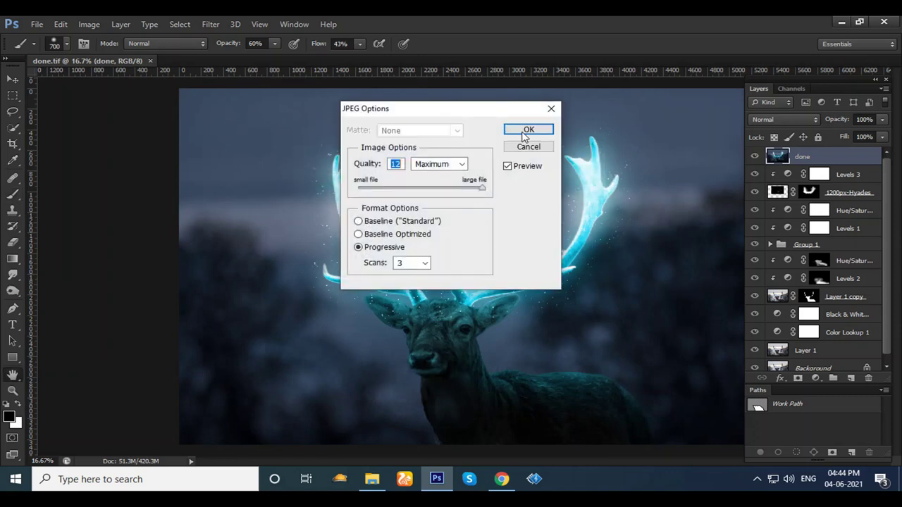
left_click(527, 130)
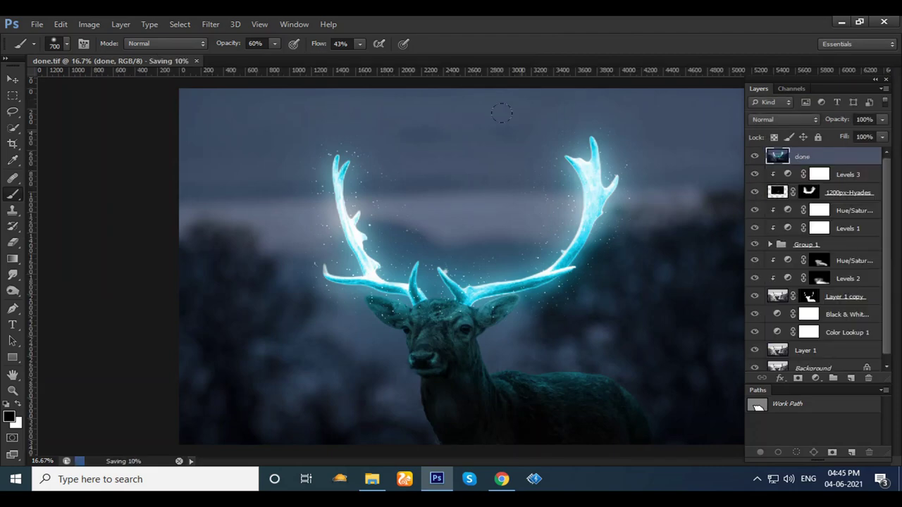
In Camera Raw preferences, set JPEG and TIFF handling to 'Automatically open all supported'.
left_click(61, 24)
mouse_move(106, 459)
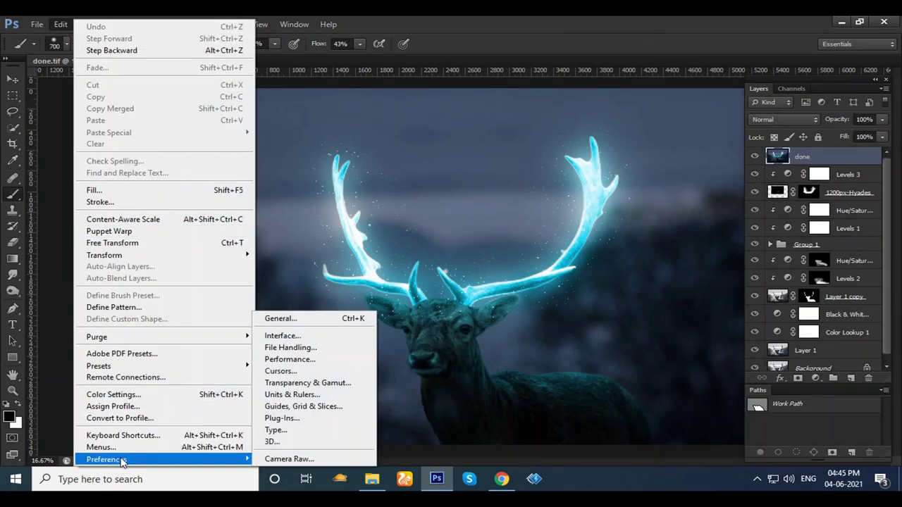
left_click(298, 461)
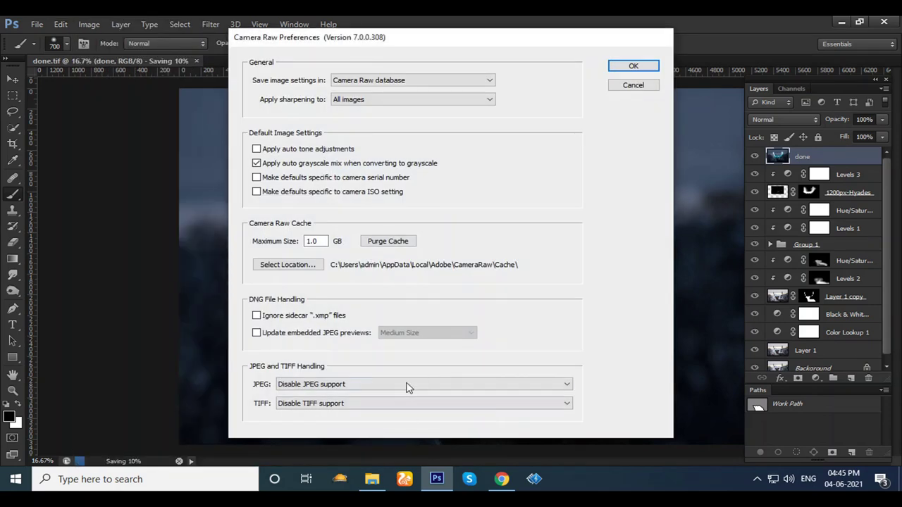
left_click(432, 391)
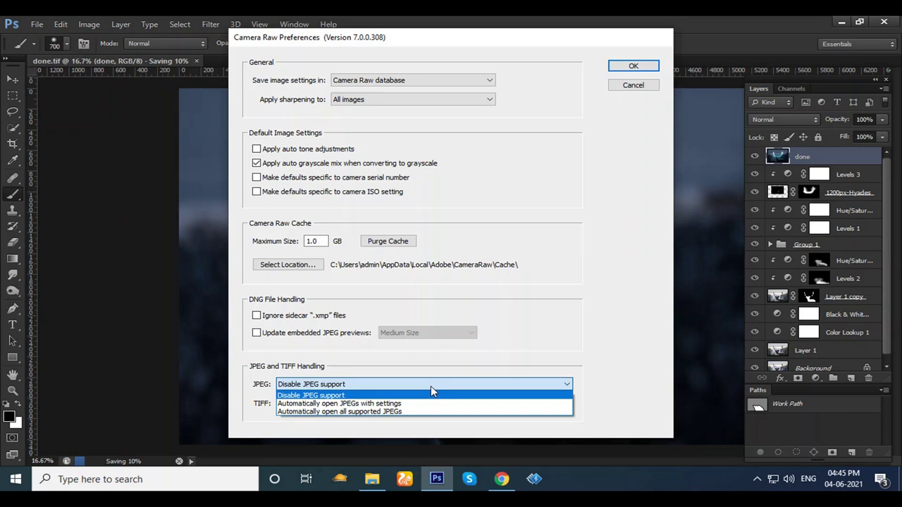
left_click(399, 411)
left_click(399, 406)
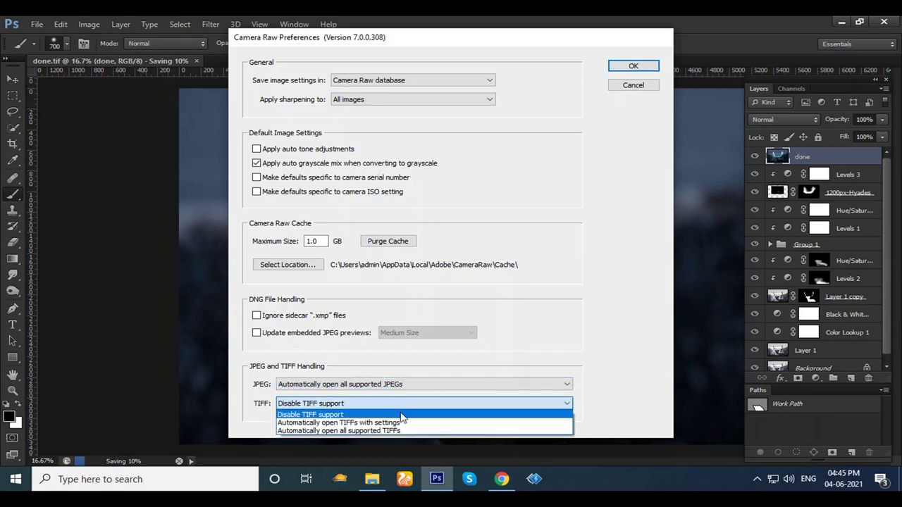
left_click(404, 431)
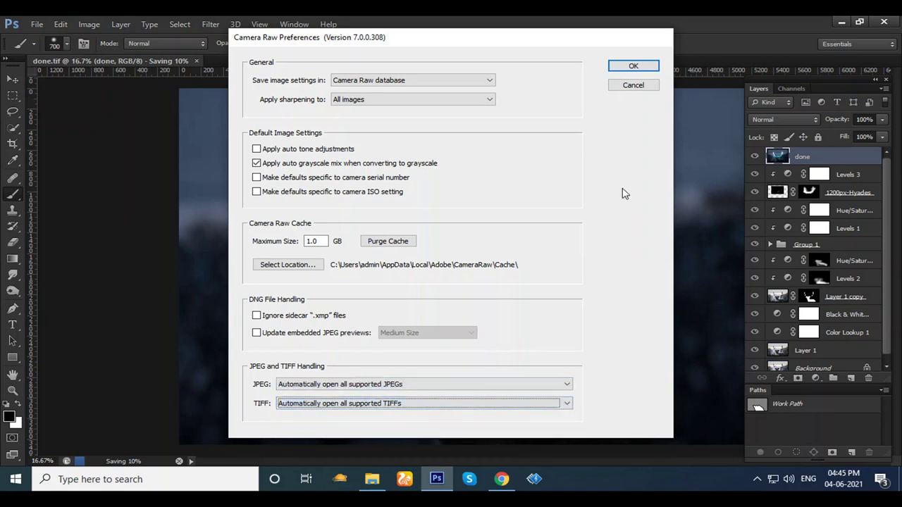
left_click(626, 68)
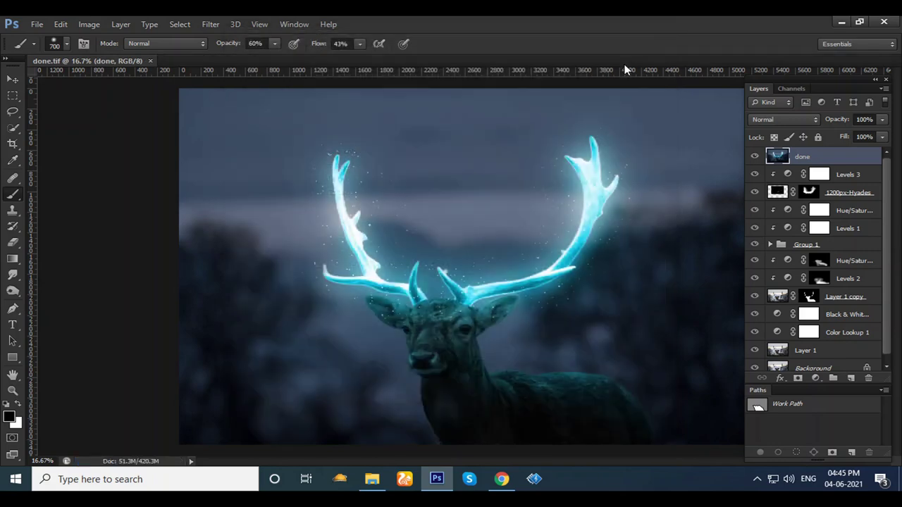
Drag done.jpg from the File Explorer folder onto Photoshop to open it in Camera Raw.
left_click(372, 479)
left_click(231, 185)
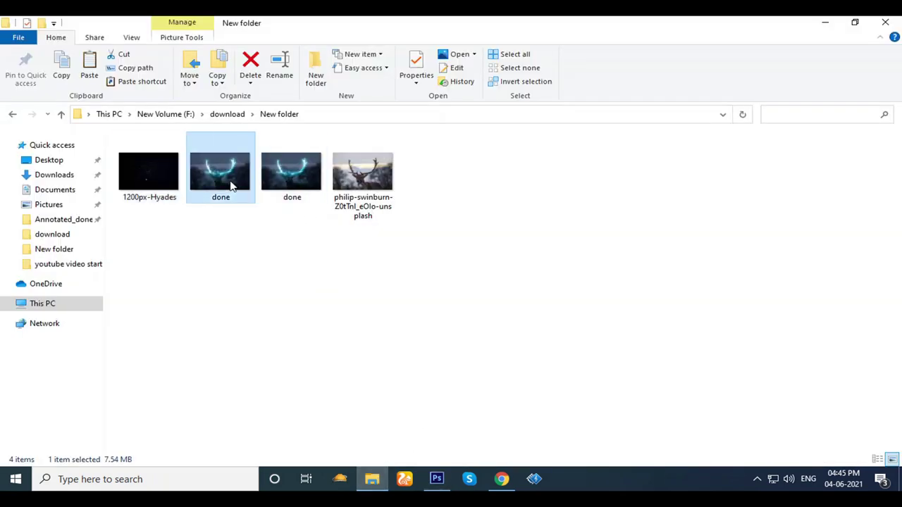
mouse_move(225, 173)
left_mouse_down()
mouse_move(444, 488)
mouse_move(515, 26)
left_mouse_up()
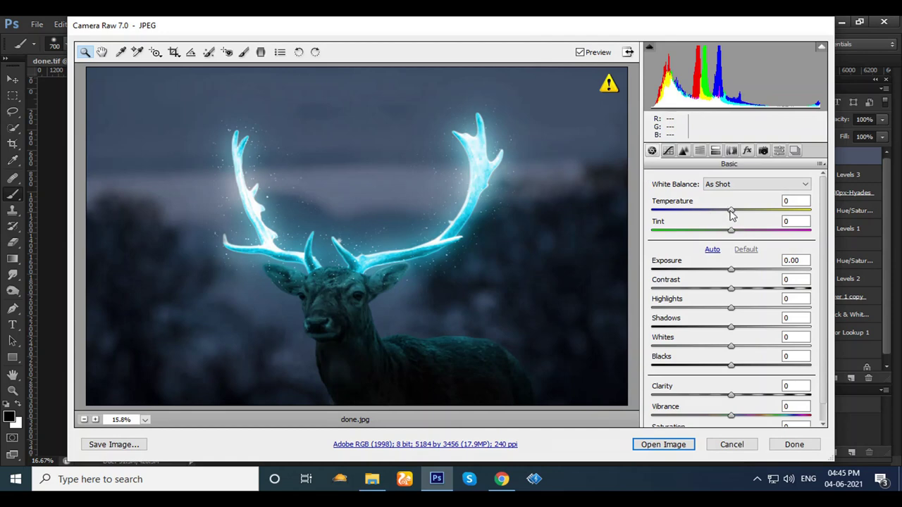
Grade done.jpg with Temperature -14, Tint -7, Exposure -0.40, Vibrance +15, then open it.
left_click_drag(731, 215, 721, 215)
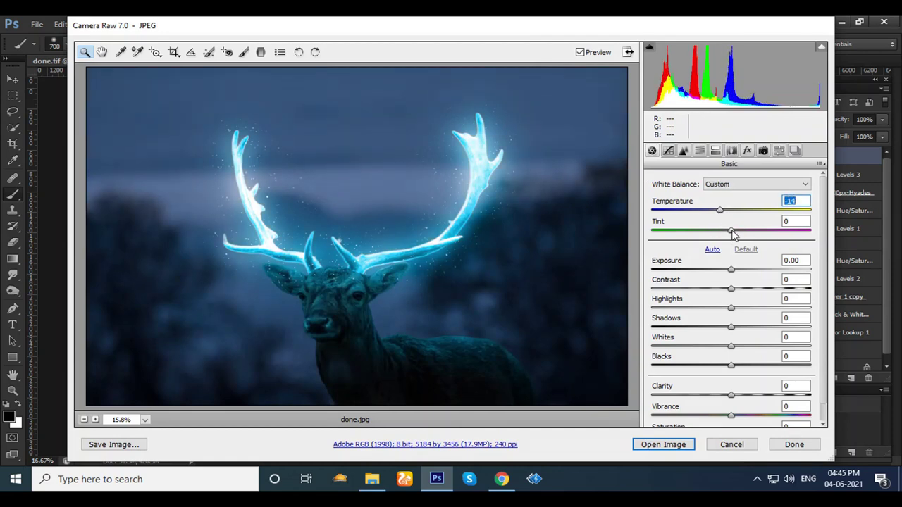
left_click_drag(733, 234, 728, 234)
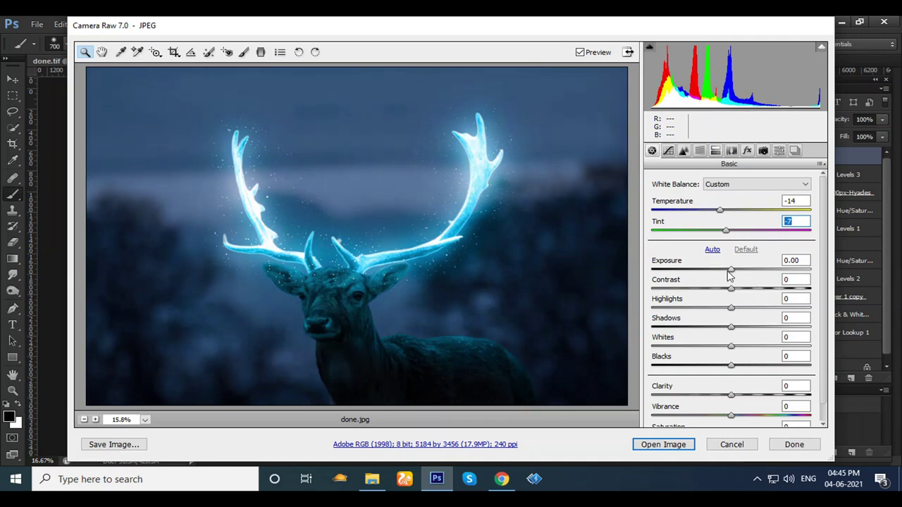
mouse_move(732, 272)
left_mouse_down()
mouse_move(729, 293)
mouse_move(738, 293)
mouse_move(721, 332)
mouse_move(738, 334)
mouse_move(721, 336)
left_mouse_up()
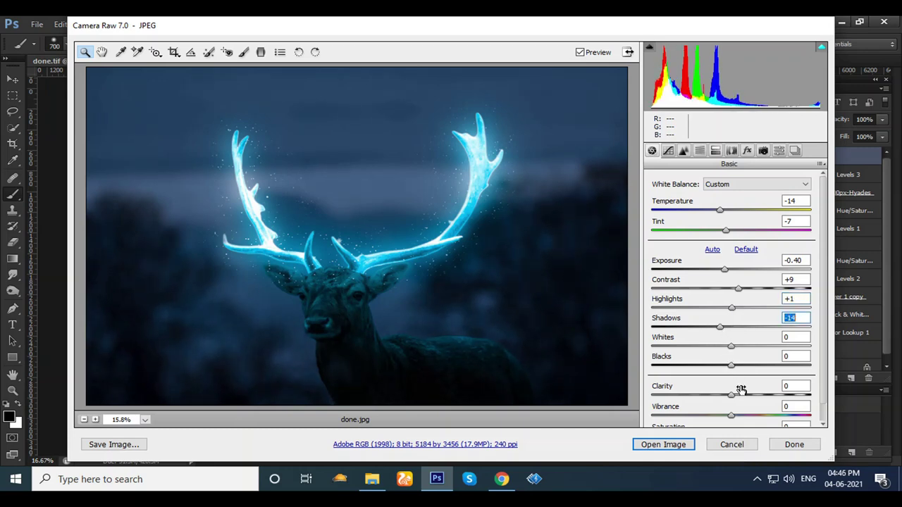
scroll(824, 314, "down", 1)
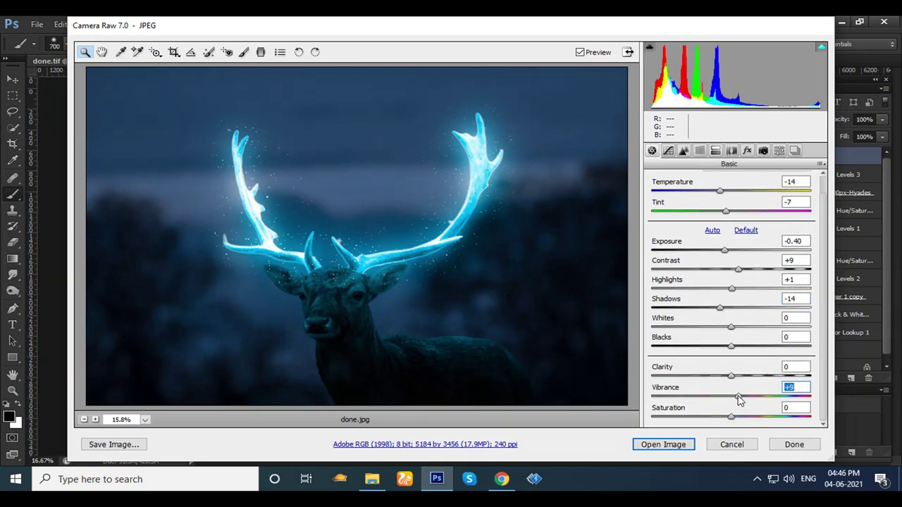
left_click_drag(733, 400, 726, 399)
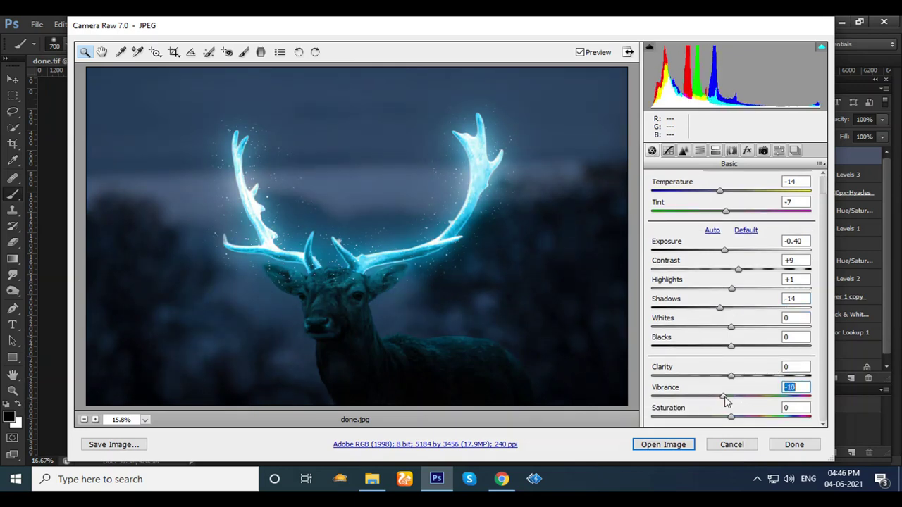
double_click(726, 400)
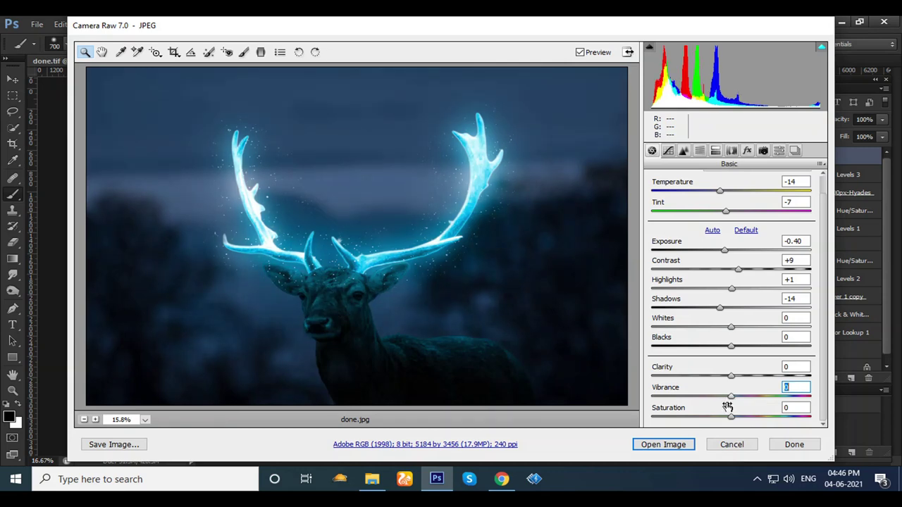
mouse_move(733, 399)
left_mouse_down()
mouse_move(749, 398)
mouse_move(731, 421)
mouse_move(743, 420)
left_mouse_up()
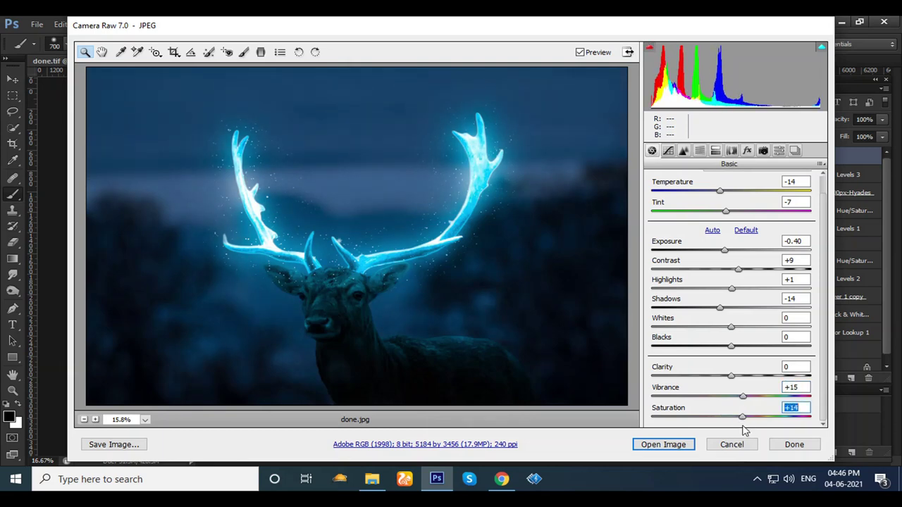
left_click(662, 444)
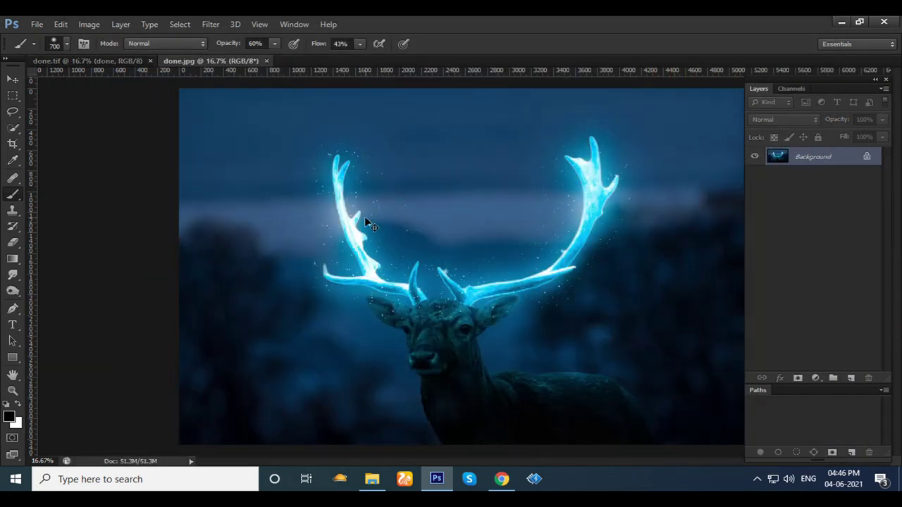
Paste the graded image into done.tif as a top layer named 'final', then hide panels.
key("ctrl+a")
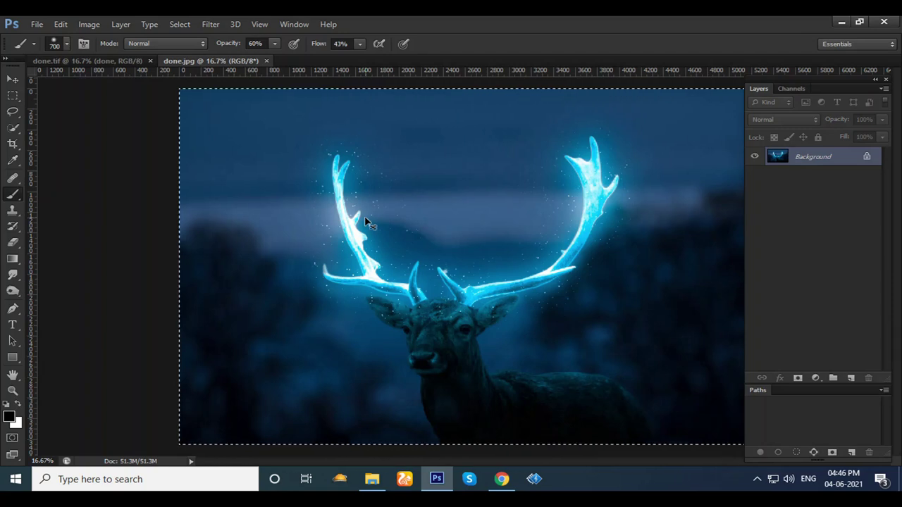
key("ctrl+Tab")
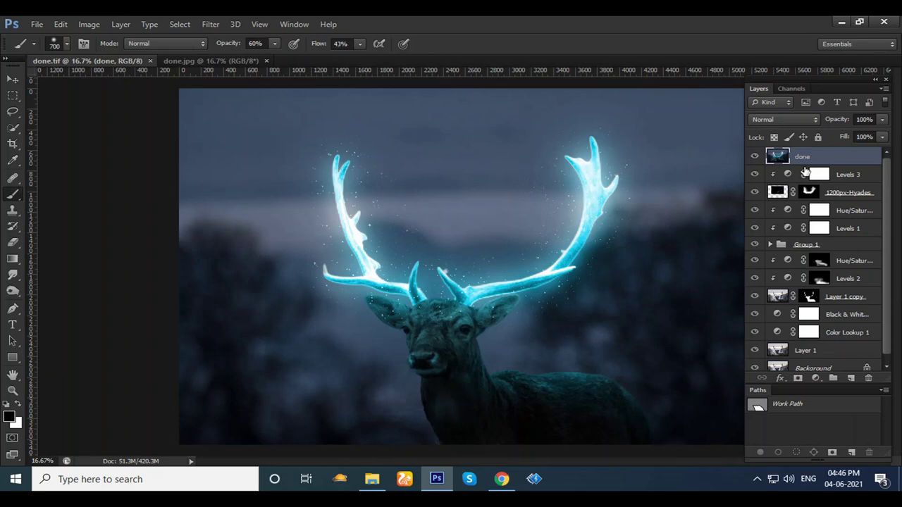
key("ctrl+v")
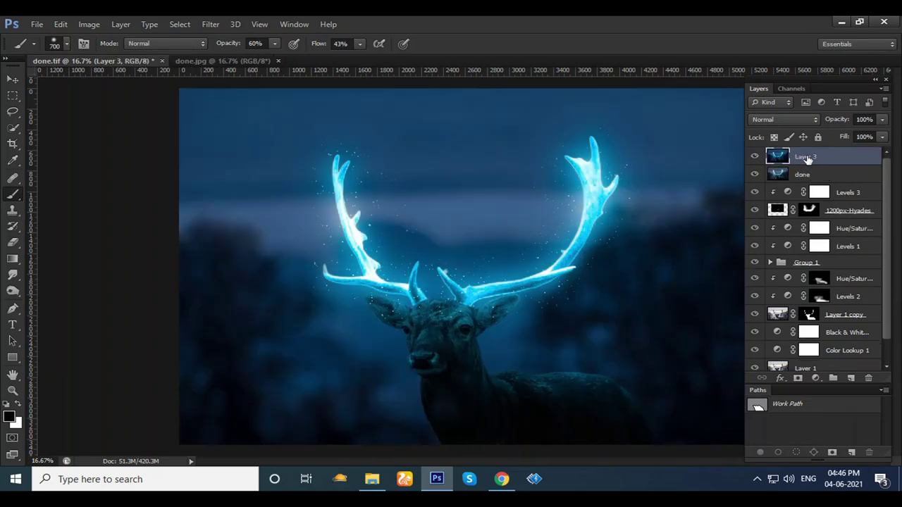
double_click(807, 157)
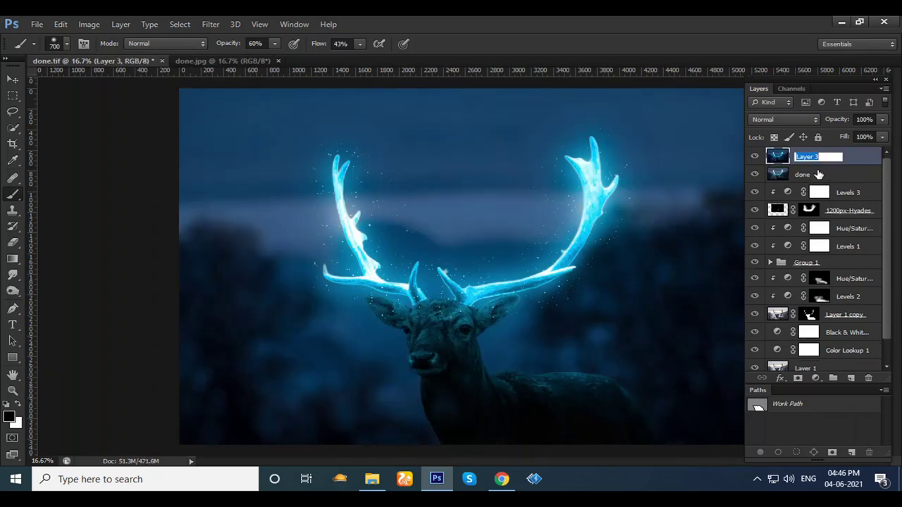
type("final")
key("Return")
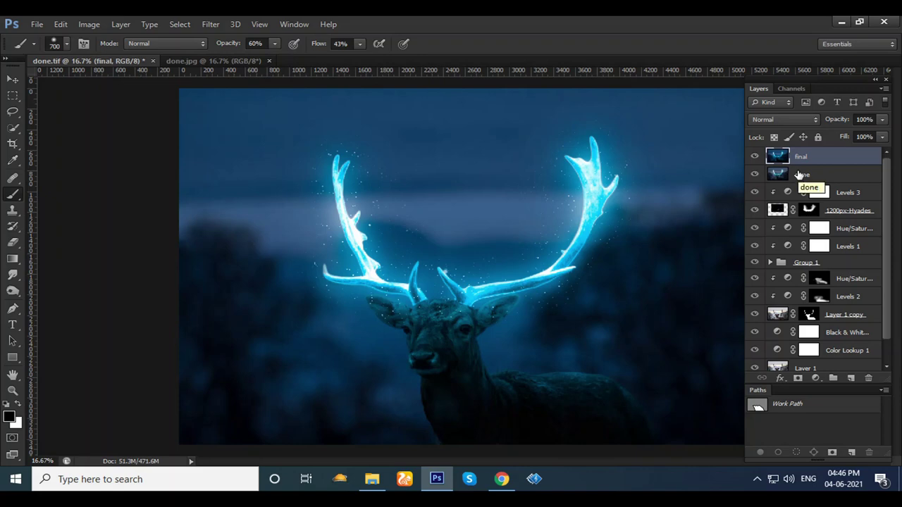
key("Tab")
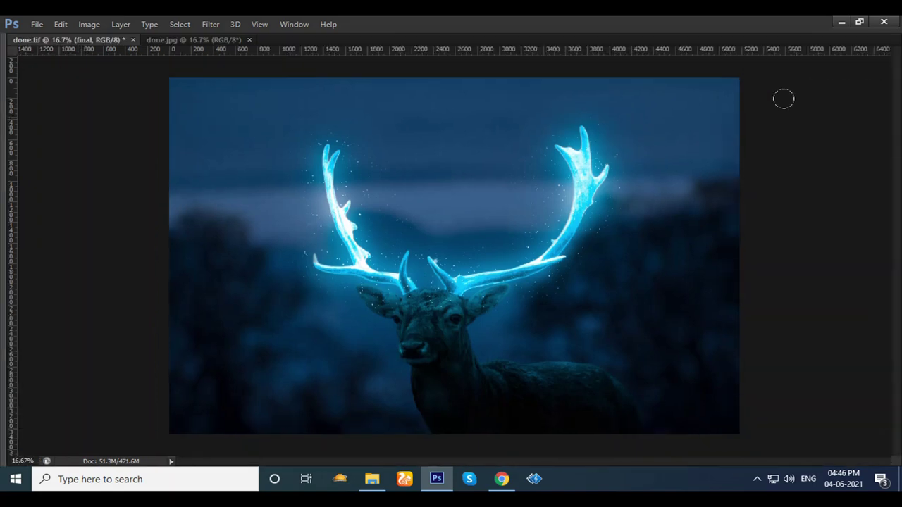